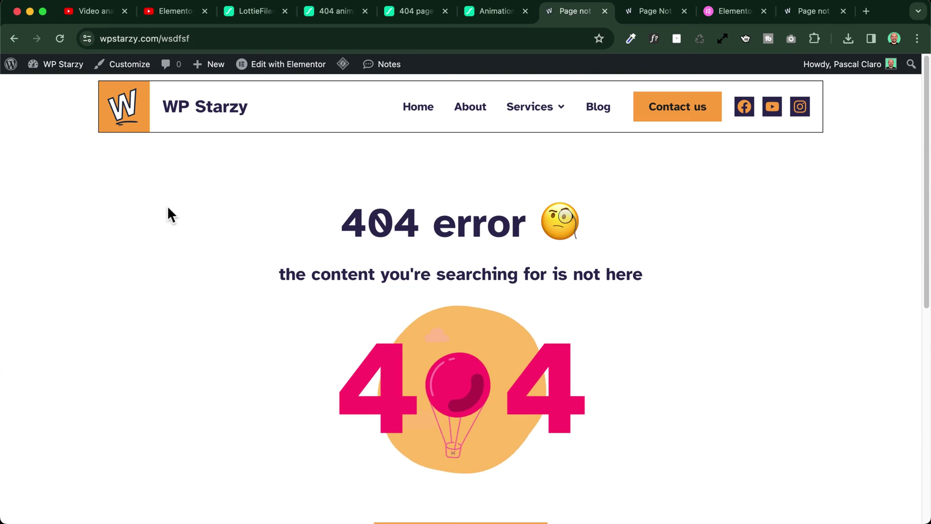
- Look over the WP Starzy 404 page example and the Elementor Pro widget list page
{"action": "scroll", "coordinate": [167, 208], "scroll_direction": "down", "scroll_amount": 3}
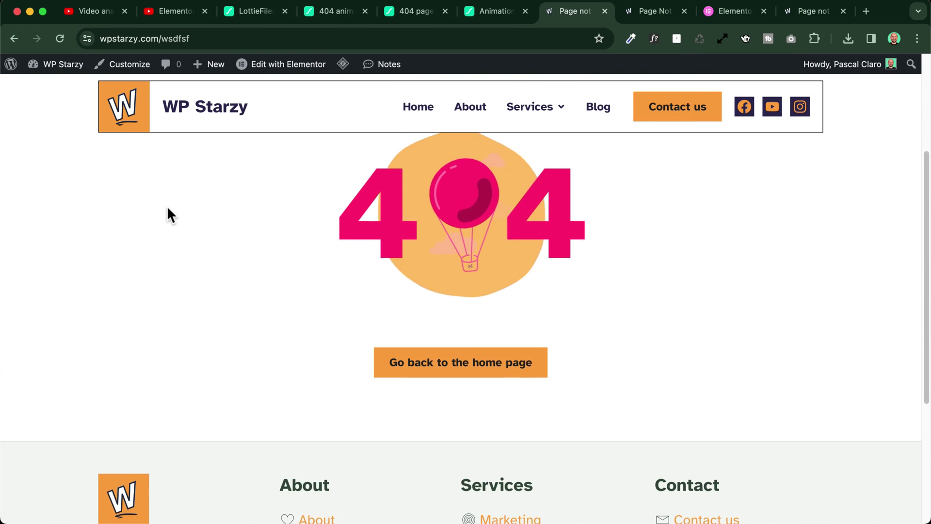
{"action": "scroll", "coordinate": [167, 209], "scroll_direction": "up", "scroll_amount": 3}
{"action": "scroll", "coordinate": [167, 210], "scroll_direction": "down", "scroll_amount": 1}
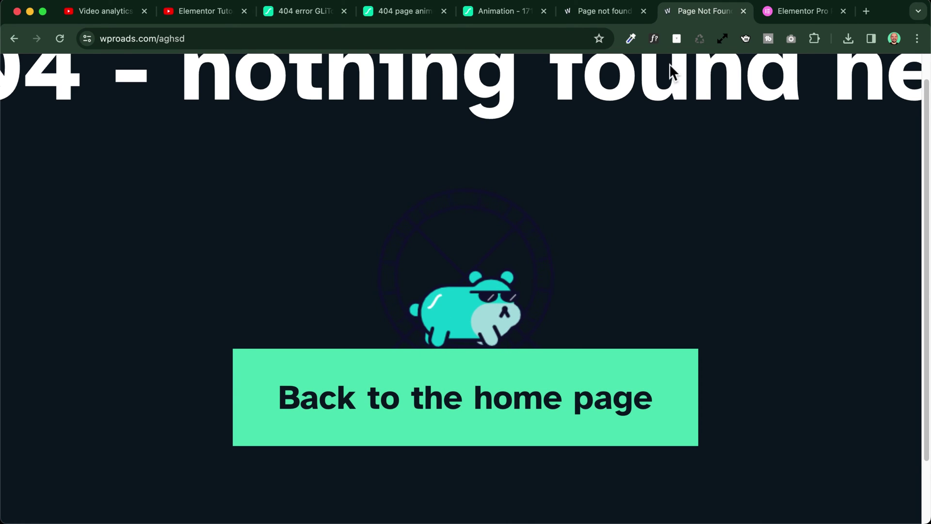
{"action": "left_click", "coordinate": [613, 13]}
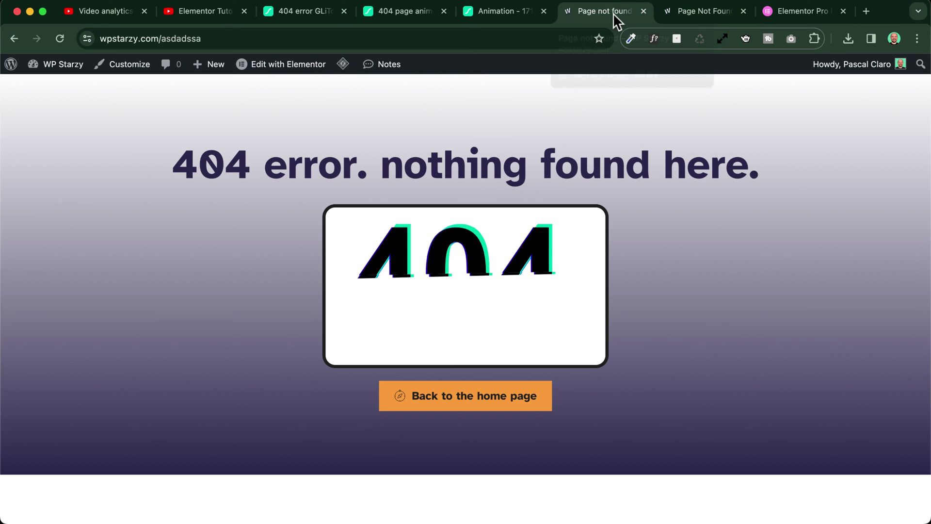
{"action": "left_click", "coordinate": [814, 11]}
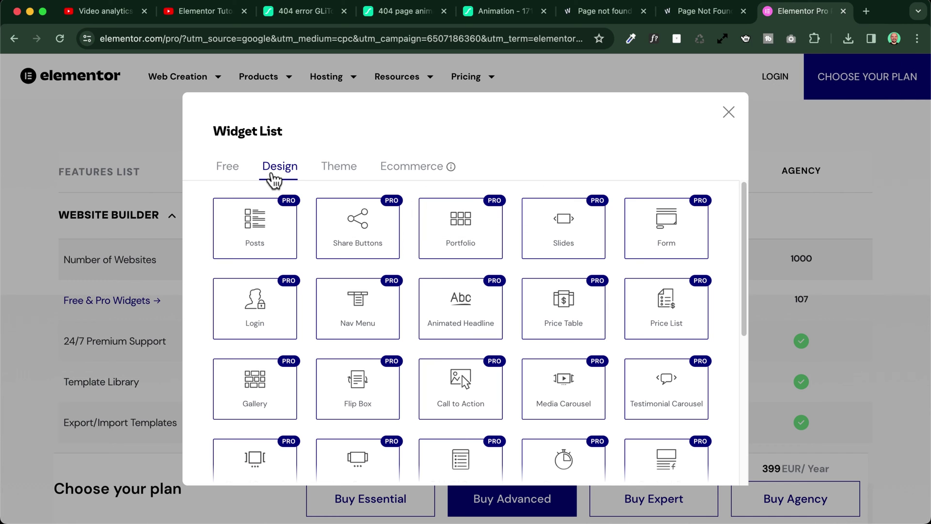
- Select the 404 template's Lottie widget and compare its 404-page-animation.json on LottieFiles
{"action": "scroll", "coordinate": [397, 267], "scroll_direction": "down", "scroll_amount": 3}
{"action": "scroll", "coordinate": [396, 266], "scroll_direction": "down", "scroll_amount": 3}
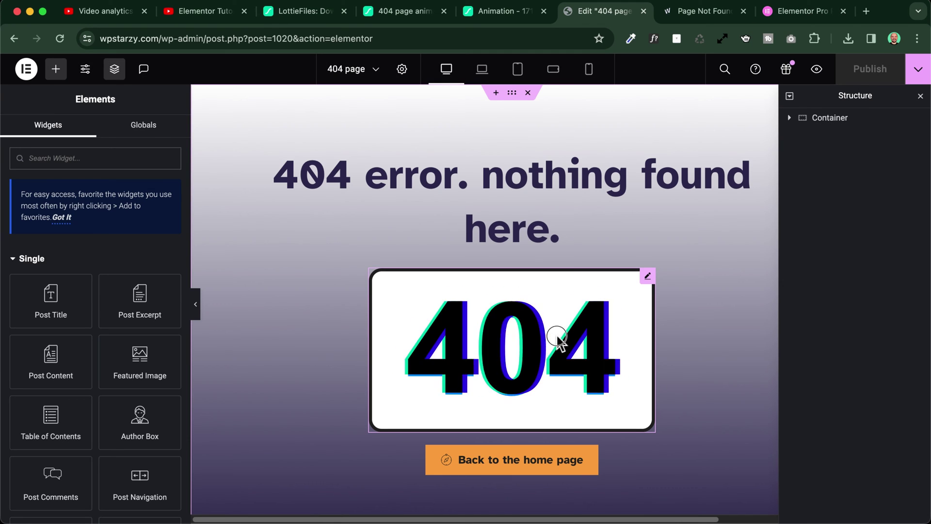
{"action": "left_click", "coordinate": [557, 343]}
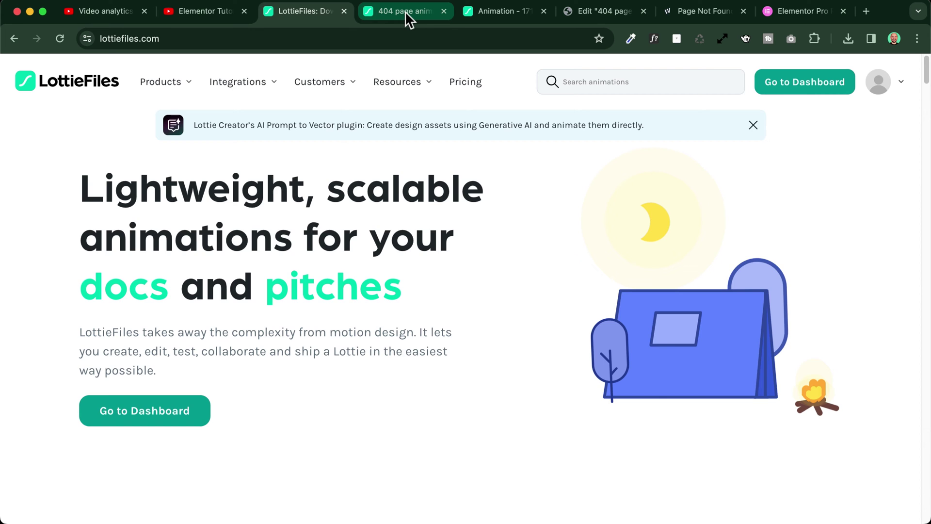
{"action": "left_click", "coordinate": [406, 10]}
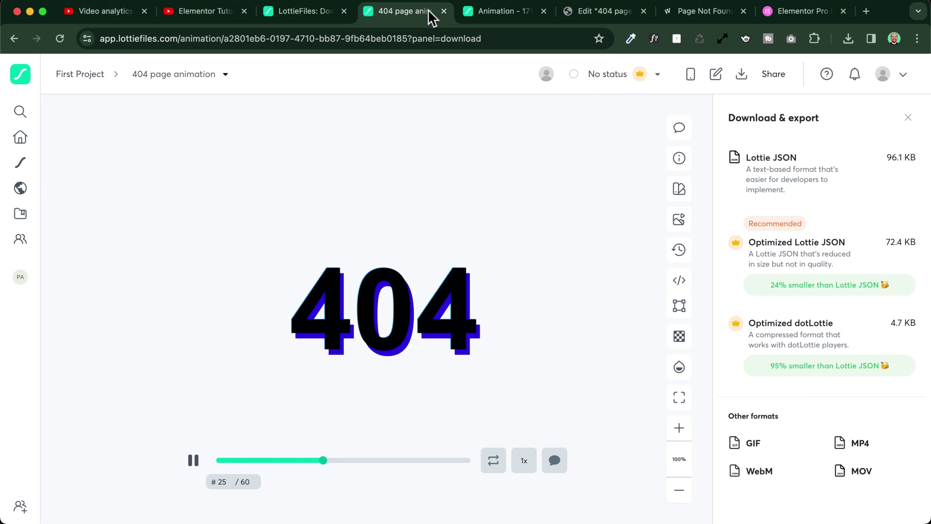
{"action": "left_click", "coordinate": [603, 11]}
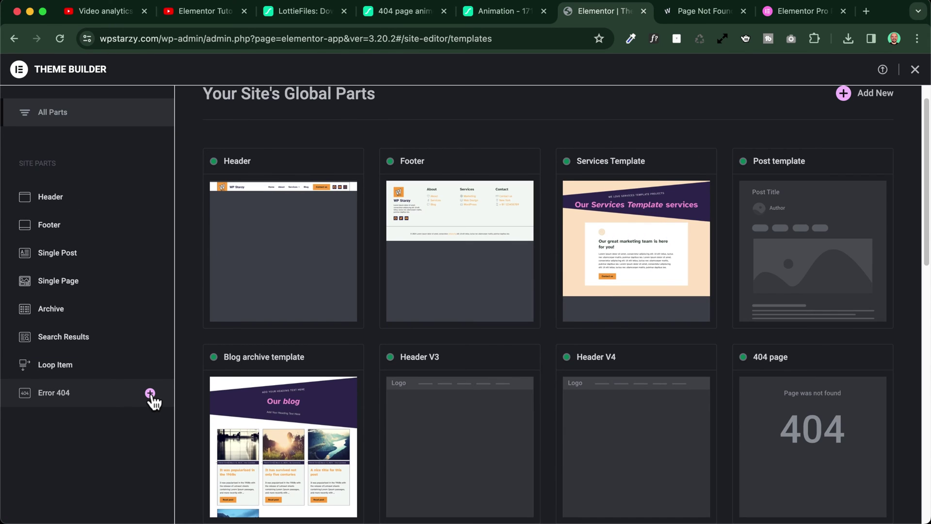
- Add a new Error 404 template from Theme Builder's Site Parts list
{"action": "left_click", "coordinate": [151, 395]}
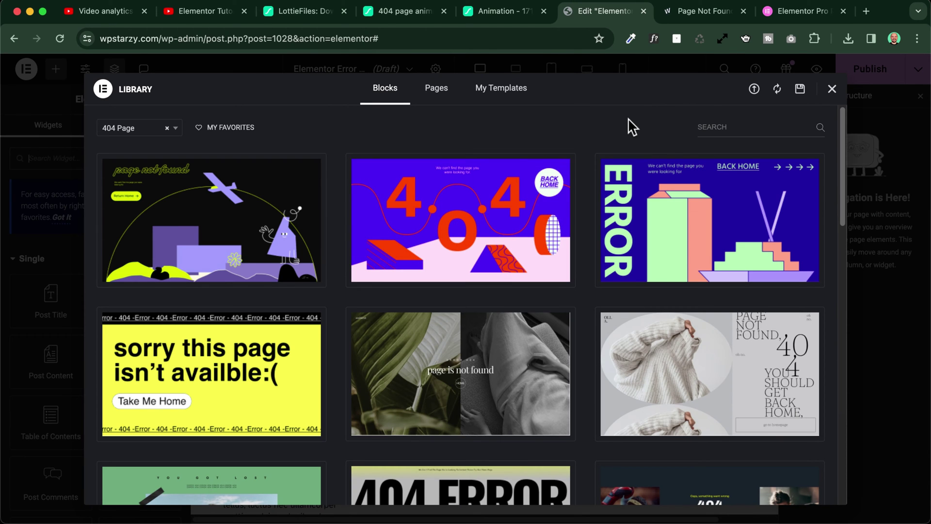
- Browse the library's ready-made 404 designs, then close it without choosing one
{"action": "scroll", "coordinate": [584, 144], "scroll_direction": "down", "scroll_amount": 3}
{"action": "scroll", "coordinate": [584, 144], "scroll_direction": "down", "scroll_amount": 3}
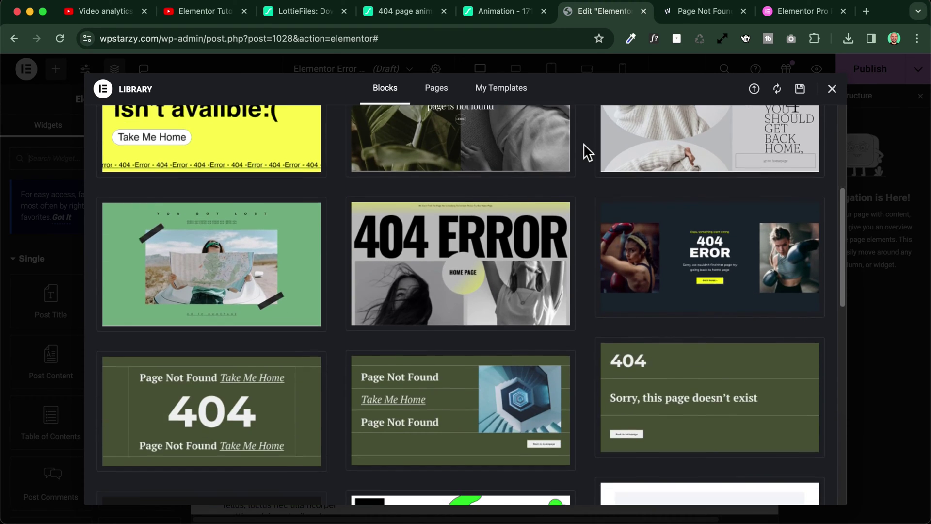
{"action": "scroll", "coordinate": [584, 144], "scroll_direction": "down", "scroll_amount": 3}
{"action": "scroll", "coordinate": [584, 144], "scroll_direction": "down", "scroll_amount": 1}
{"action": "scroll", "coordinate": [584, 144], "scroll_direction": "down", "scroll_amount": 3}
{"action": "scroll", "coordinate": [584, 143], "scroll_direction": "down", "scroll_amount": 1}
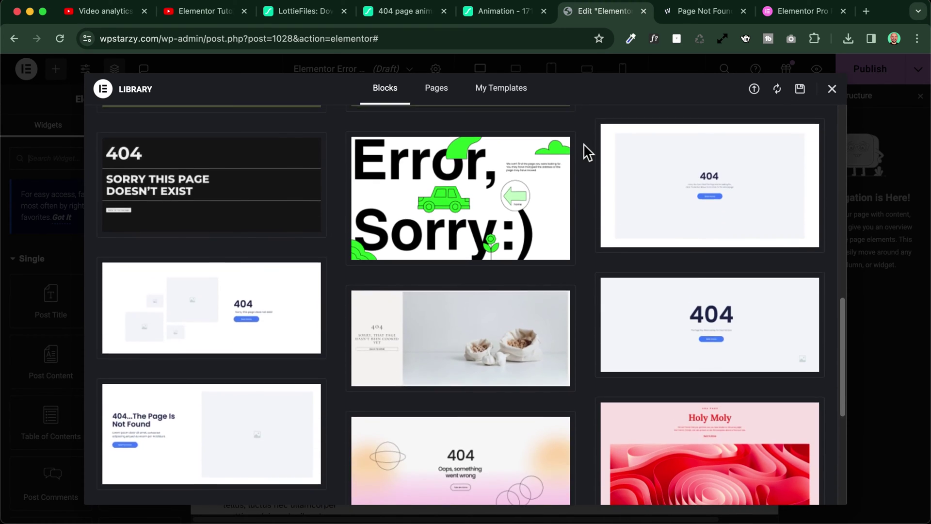
{"action": "scroll", "coordinate": [583, 143], "scroll_direction": "down", "scroll_amount": 2}
{"action": "scroll", "coordinate": [583, 144], "scroll_direction": "down", "scroll_amount": 4}
{"action": "scroll", "coordinate": [583, 143], "scroll_direction": "up", "scroll_amount": 7}
{"action": "scroll", "coordinate": [584, 144], "scroll_direction": "up", "scroll_amount": 12}
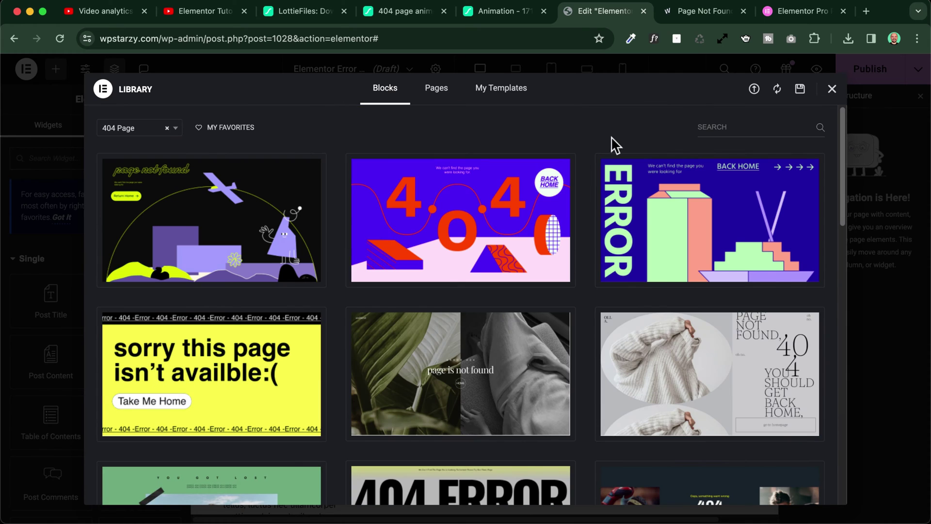
{"action": "left_click", "coordinate": [832, 91]}
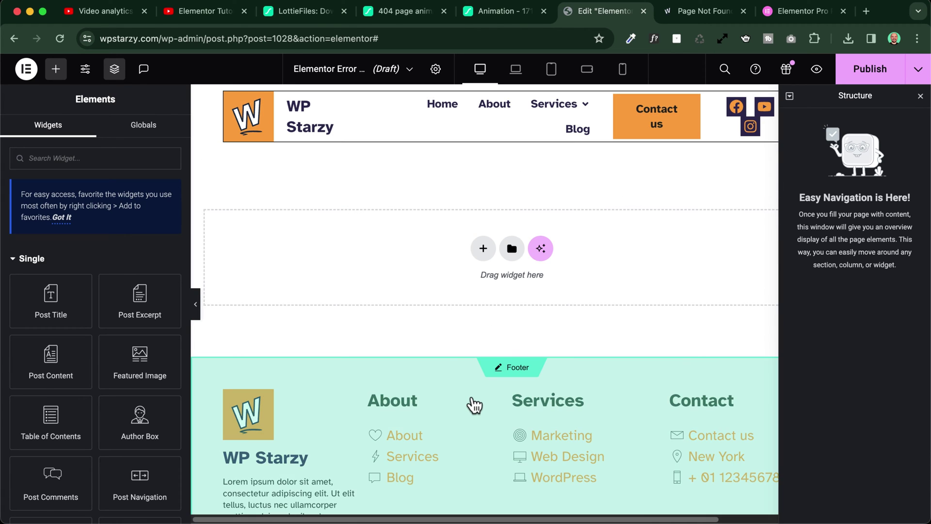
- Float the Structure panel and review the WP Roads 404 page for reference
{"action": "left_click_drag", "start_coordinate": [863, 96], "coordinate": [810, 191]}
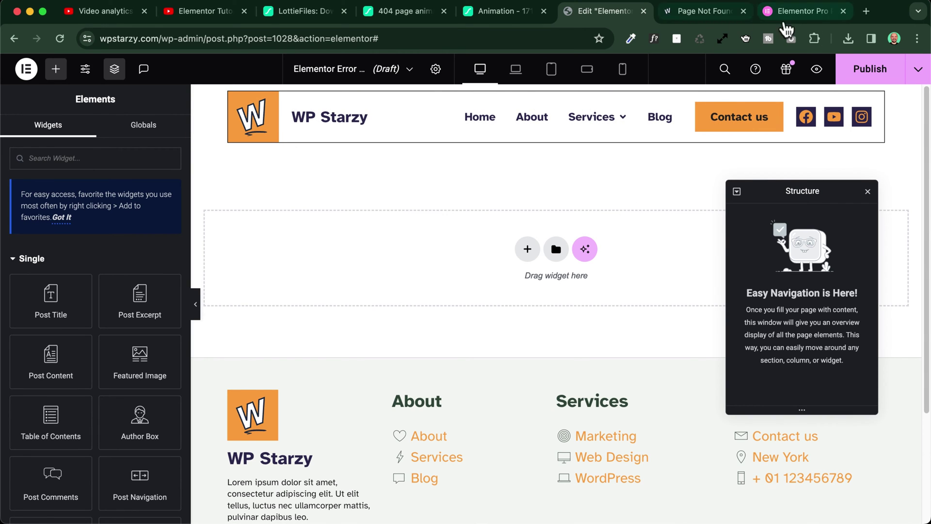
{"action": "left_click", "coordinate": [705, 12]}
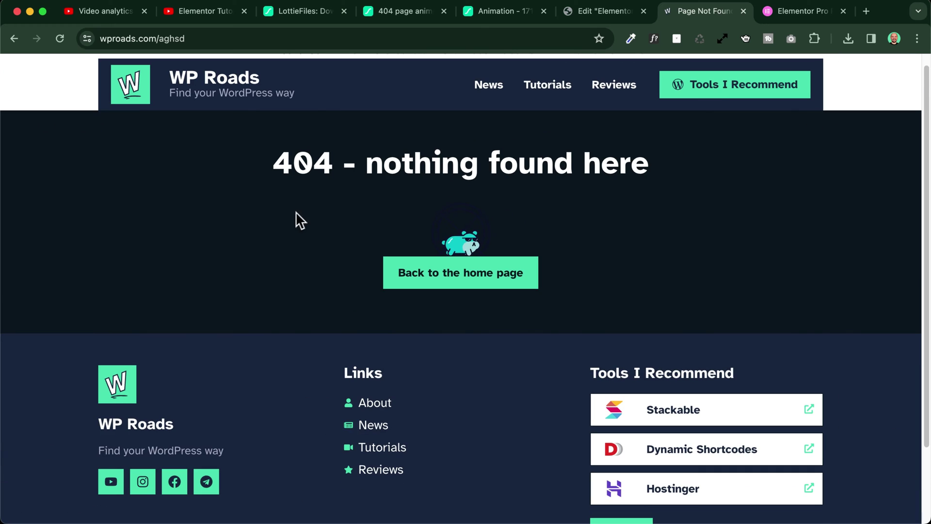
{"action": "scroll", "coordinate": [295, 322], "scroll_direction": "down", "scroll_amount": 2}
{"action": "scroll", "coordinate": [295, 322], "scroll_direction": "up", "scroll_amount": 3}
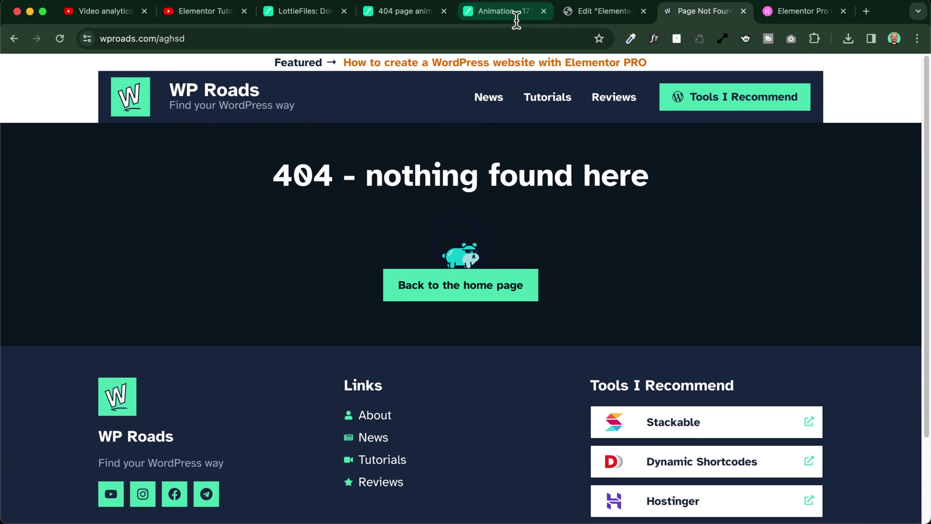
- Load the nonexistent wpstarzy.com/wdasd in a new tab to see the current 404 page
{"action": "left_click", "coordinate": [610, 12]}
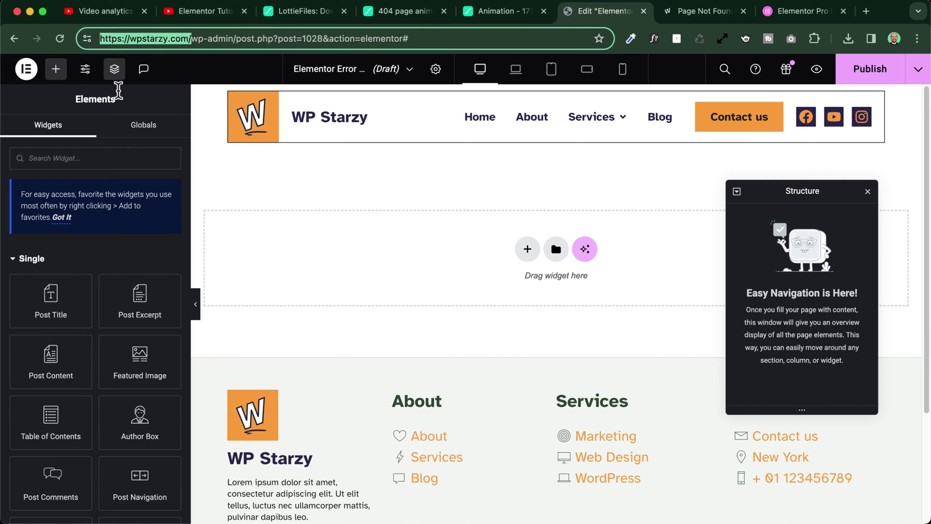
{"action": "left_click", "coordinate": [867, 11]}
{"action": "type", "text": "https://wpstarzy.com/"}
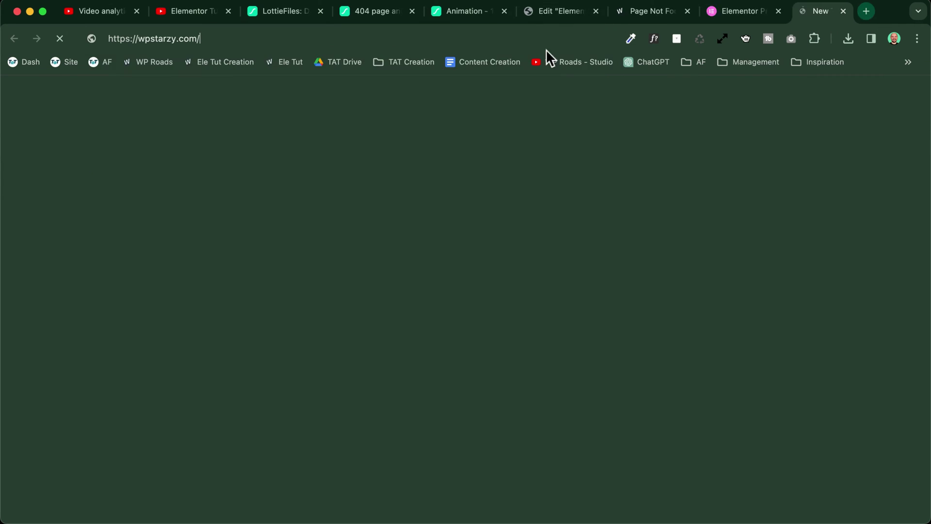
{"action": "type", "text": "wdasd"}
{"action": "key", "text": "Return"}
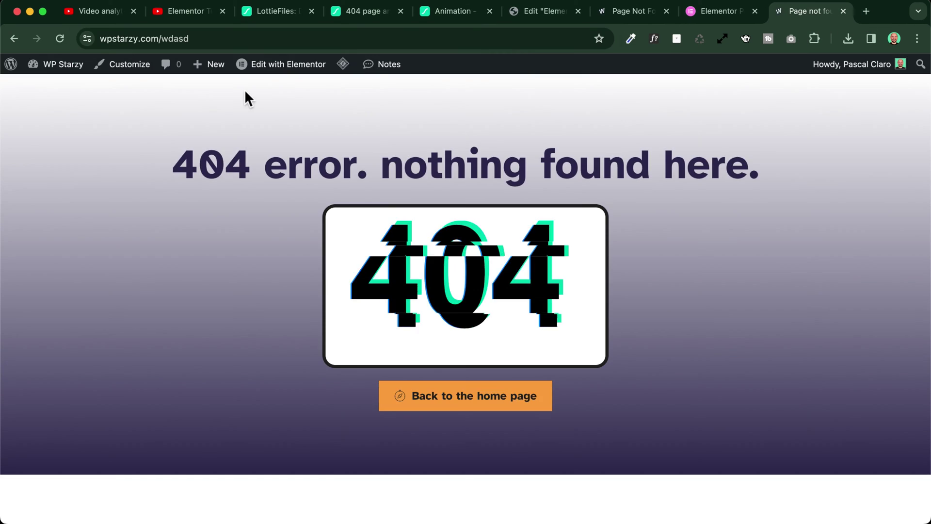
{"action": "left_click", "coordinate": [233, 38]}
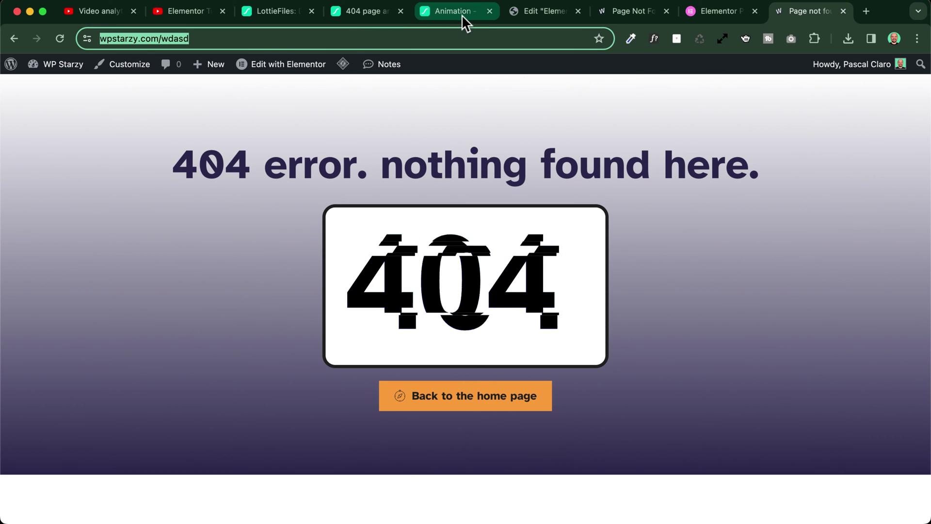
{"action": "left_click", "coordinate": [556, 15]}
- Add a single-column flexbox container to the empty 404 template
{"action": "left_click", "coordinate": [528, 249]}
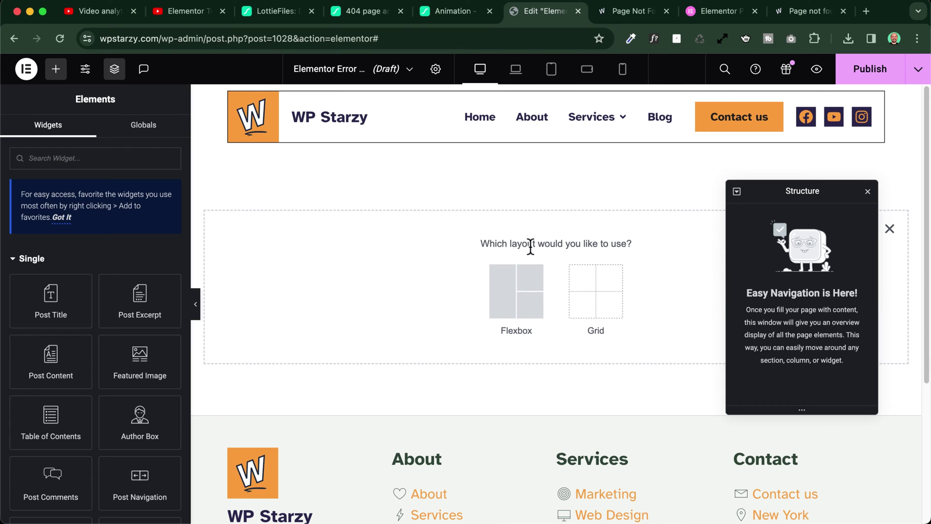
{"action": "left_click", "coordinate": [520, 298]}
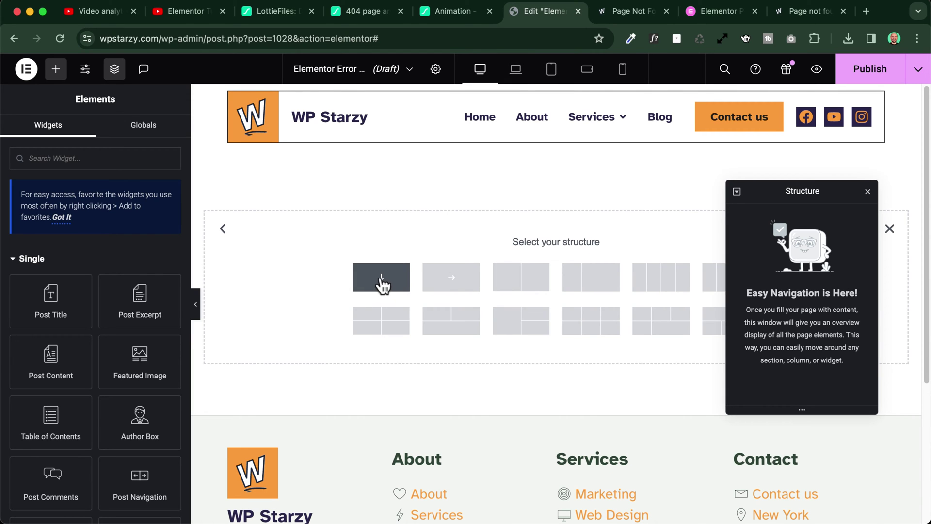
{"action": "left_click", "coordinate": [382, 279]}
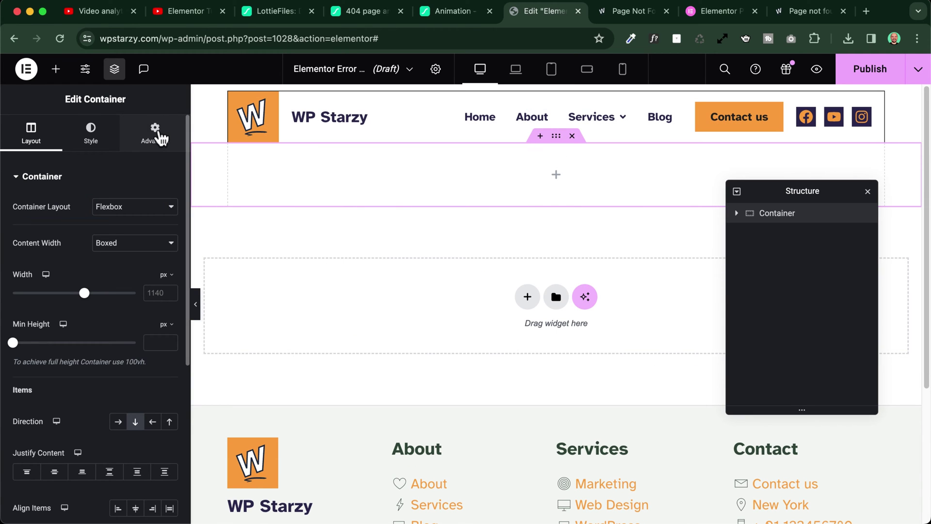
- Set the container's top and bottom padding to 100 px
{"action": "left_click", "coordinate": [160, 137]}
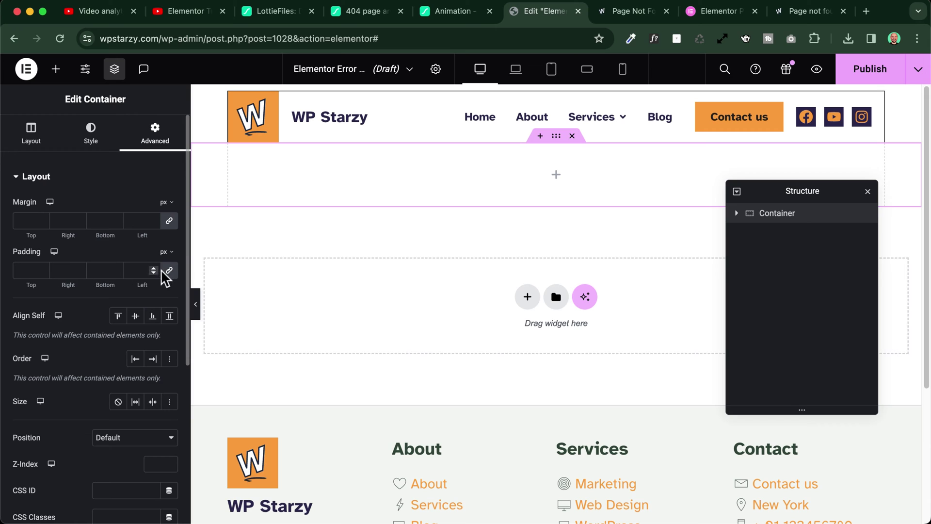
{"action": "left_click_drag", "start_coordinate": [43, 283], "coordinate": [38, 274]}
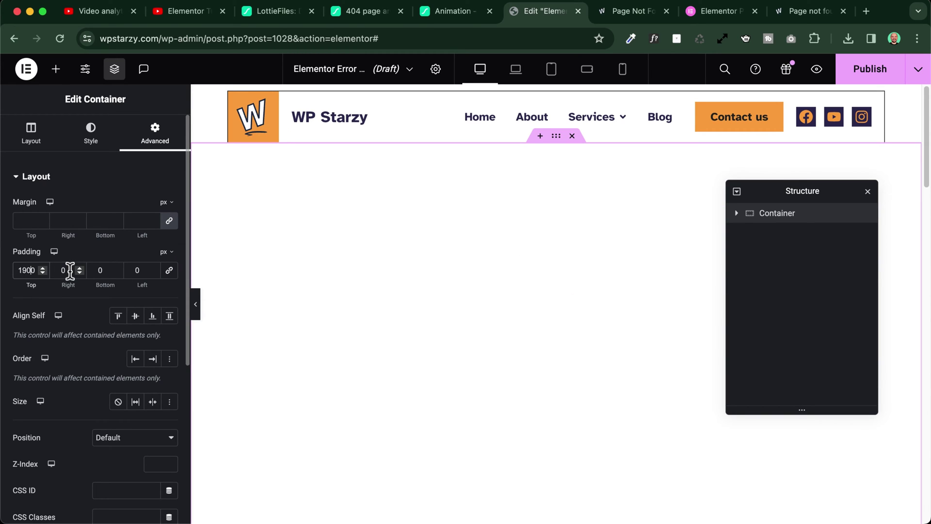
{"action": "key", "text": "Delete"}
{"action": "key", "text": "BackSpace"}
{"action": "type", "text": "0"}
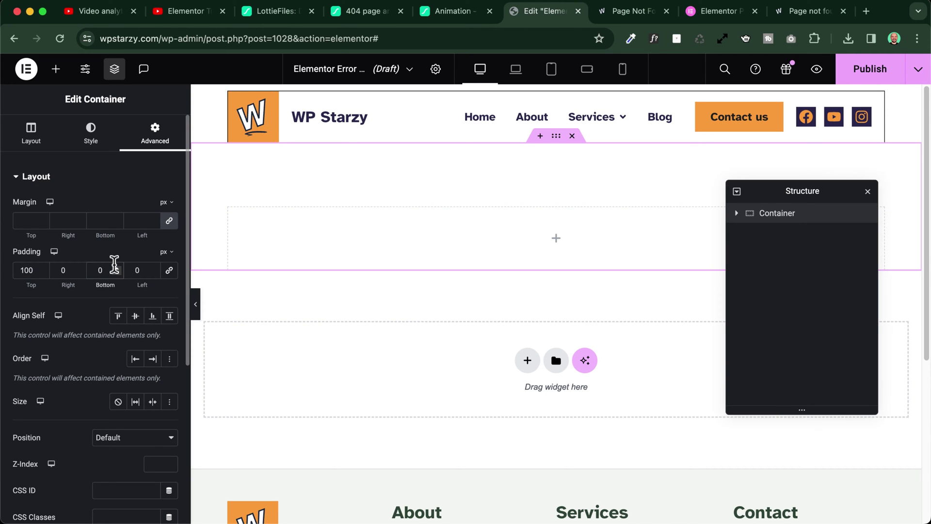
{"action": "double_click", "coordinate": [101, 270]}
{"action": "type", "text": "100"}
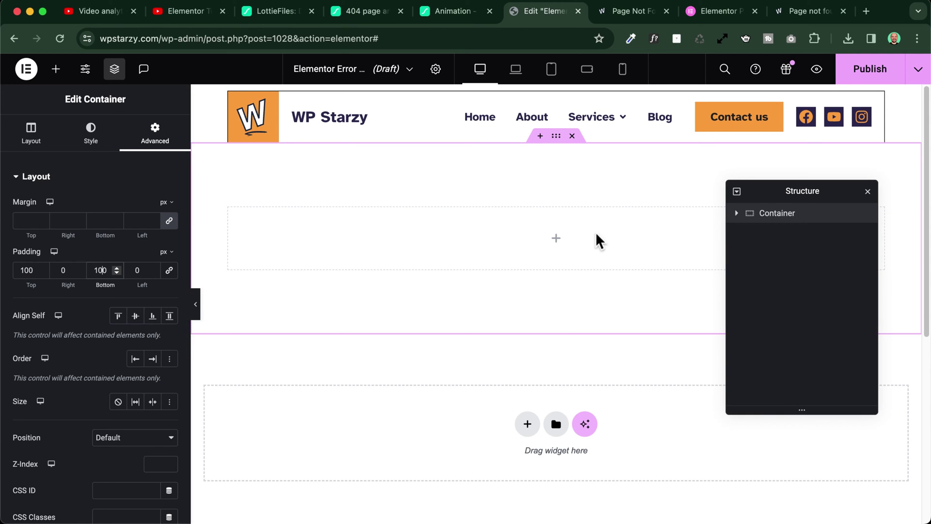
{"action": "left_click", "coordinate": [557, 239]}
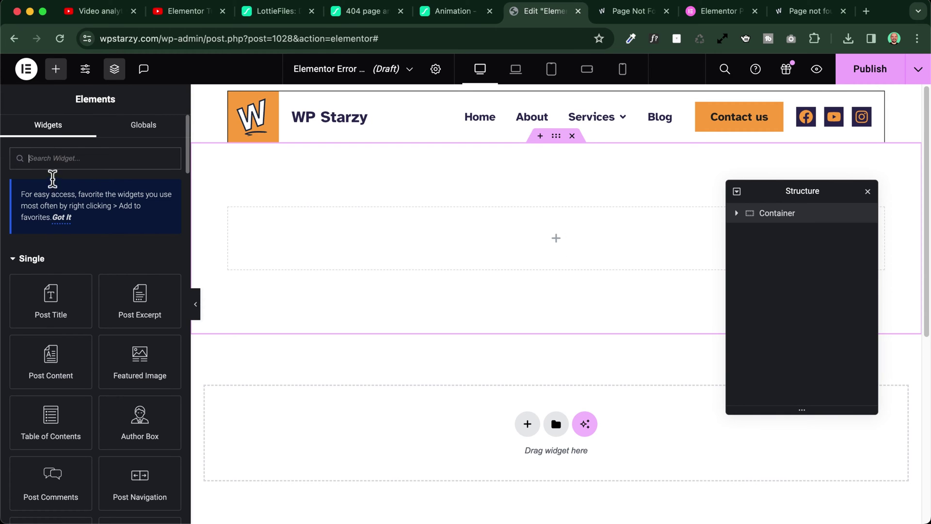
- Add an H1 heading reading '404 page 🧐' inside the container
{"action": "type", "text": "ti"}
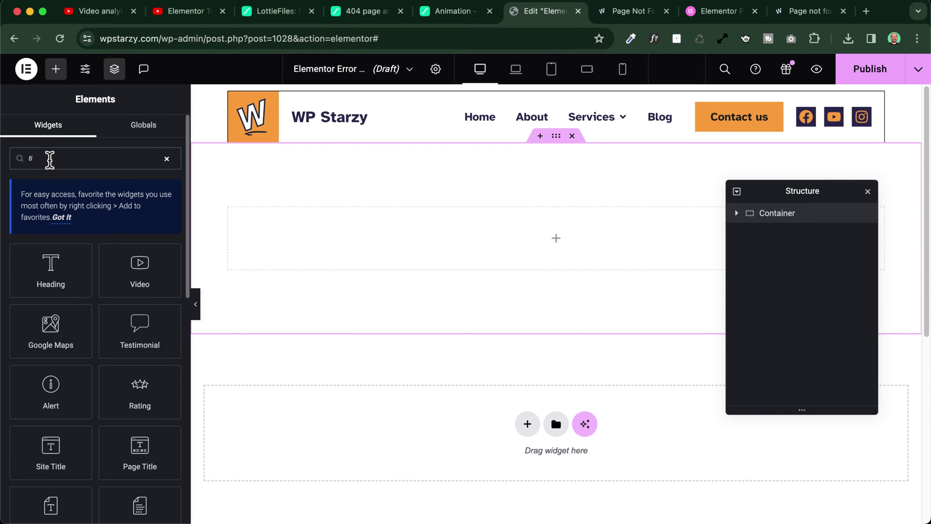
{"action": "left_click_drag", "start_coordinate": [50, 269], "coordinate": [492, 248]}
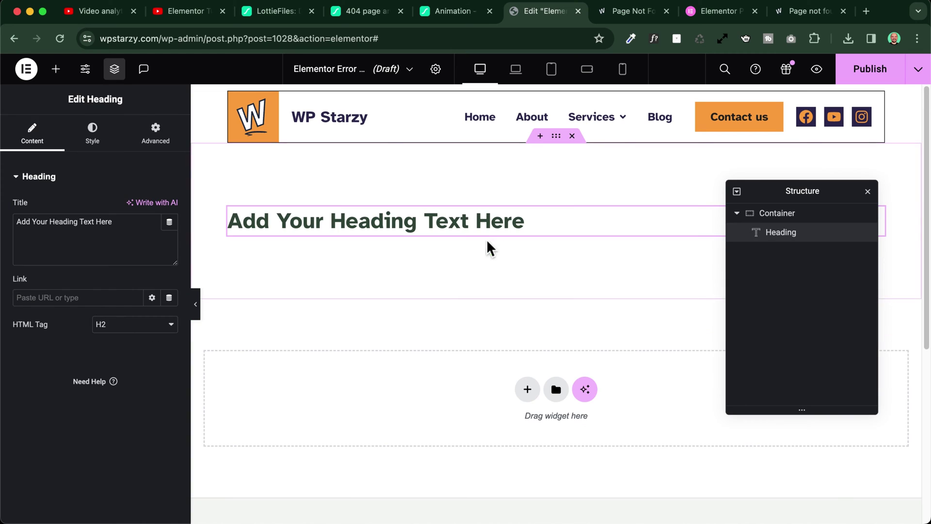
{"action": "left_click", "coordinate": [130, 323]}
{"action": "left_click", "coordinate": [118, 309]}
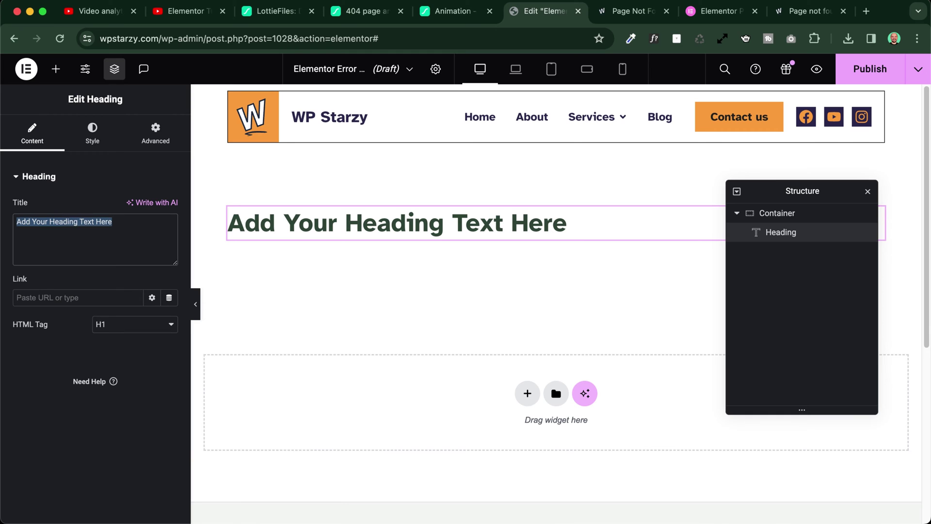
{"action": "type", "text": "404 page 🧐"}
- Center the heading in navy with the XXL Title font, changing 'page' to 'error'
{"action": "left_click", "coordinate": [92, 134]}
{"action": "left_click", "coordinate": [135, 207]}
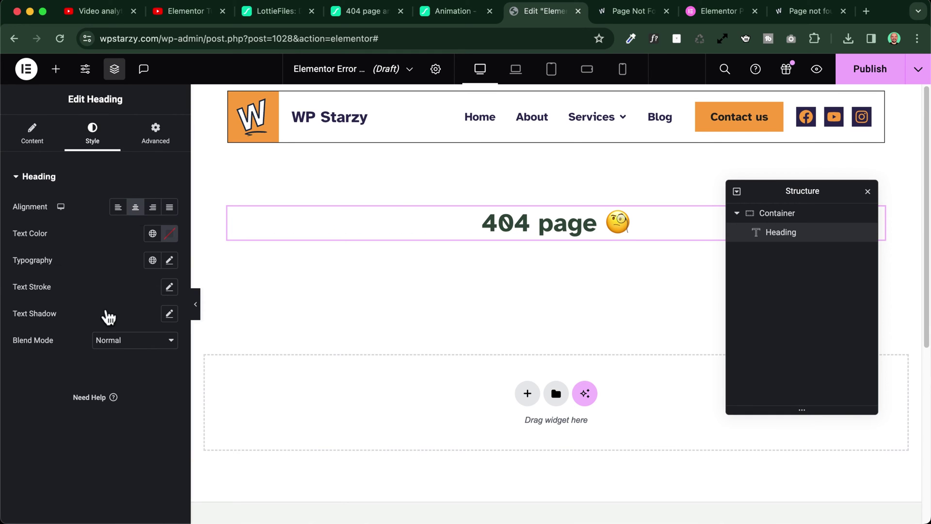
{"action": "left_click", "coordinate": [153, 234]}
{"action": "left_click", "coordinate": [63, 346]}
{"action": "left_click", "coordinate": [152, 261]}
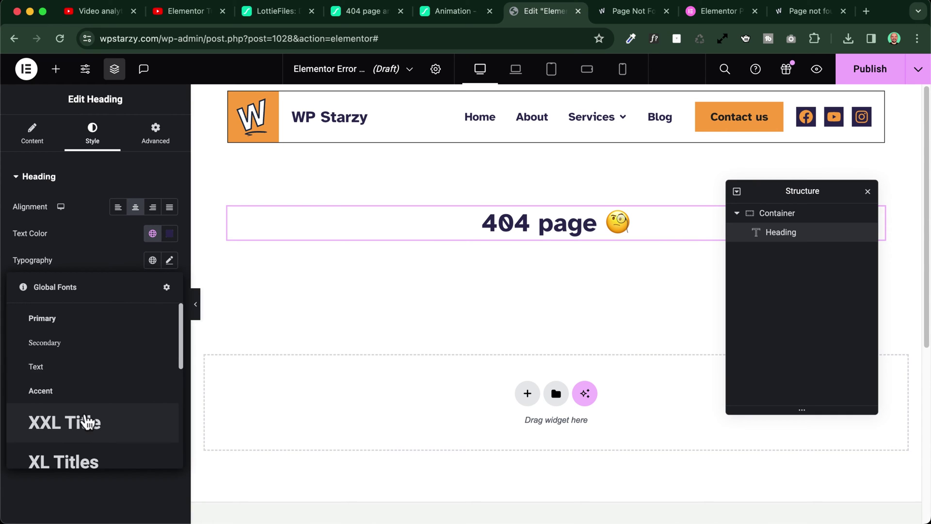
{"action": "left_click", "coordinate": [83, 426]}
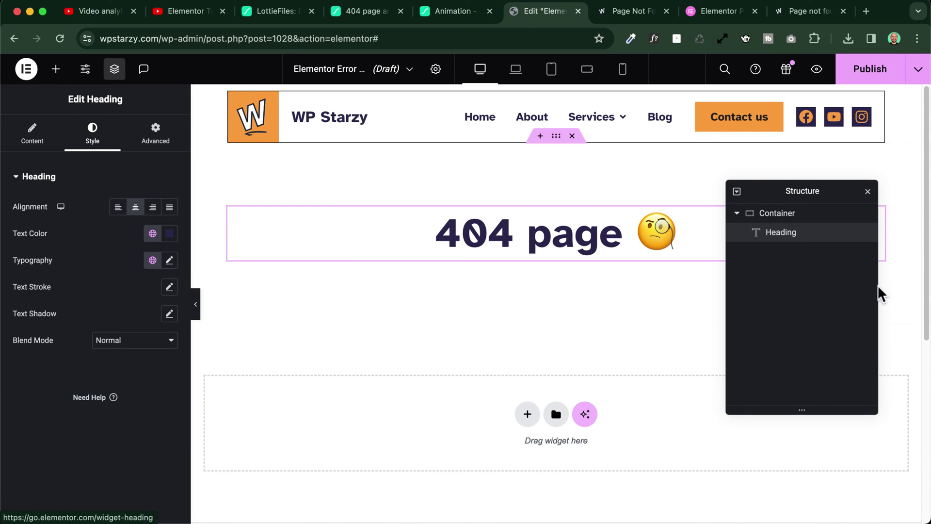
{"action": "left_click_drag", "start_coordinate": [806, 192], "coordinate": [811, 333]}
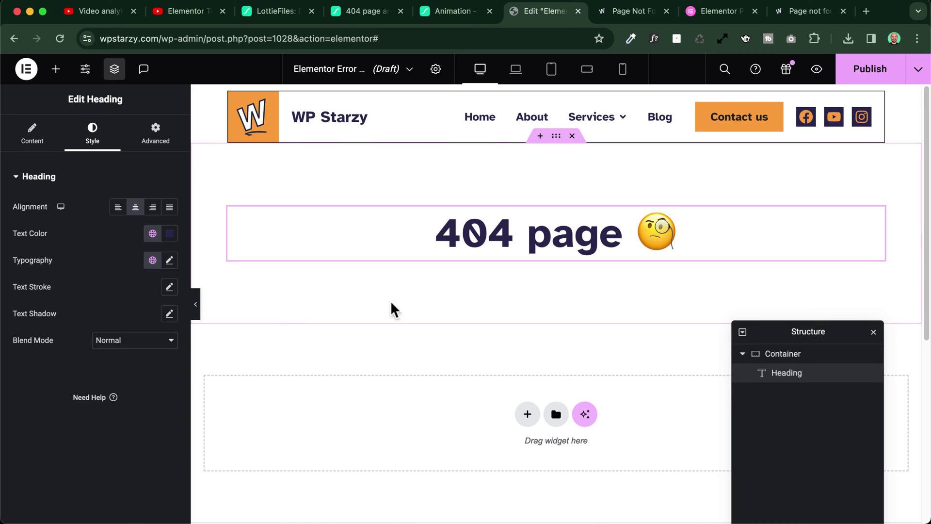
{"action": "double_click", "coordinate": [537, 245]}
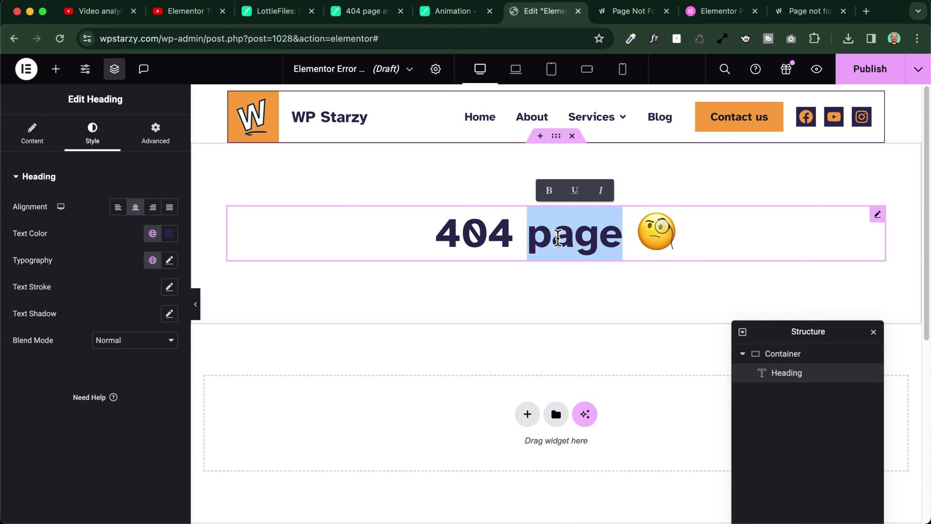
{"action": "type", "text": "error"}
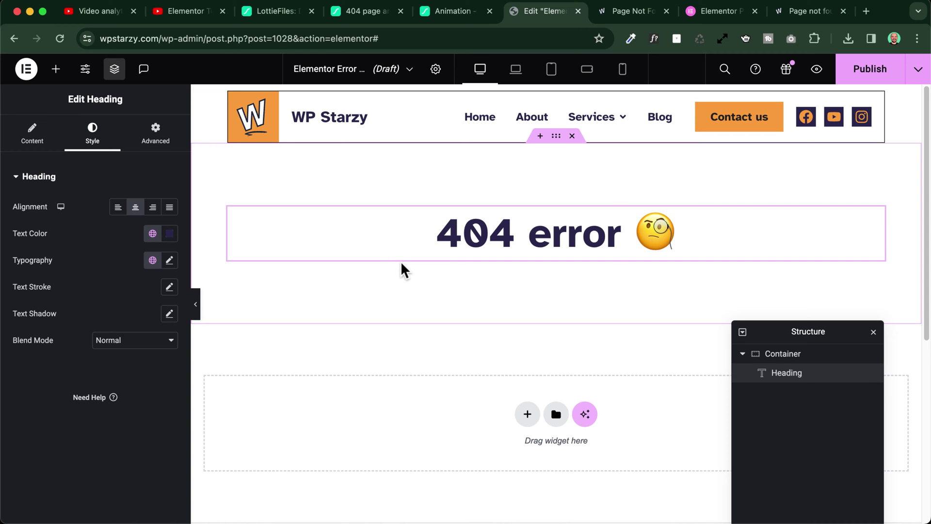
- Add a paragraph heading below reading 'the content you're searching for is not here'
{"action": "left_click", "coordinate": [59, 74]}
{"action": "scroll", "coordinate": [57, 340], "scroll_direction": "down", "scroll_amount": 5}
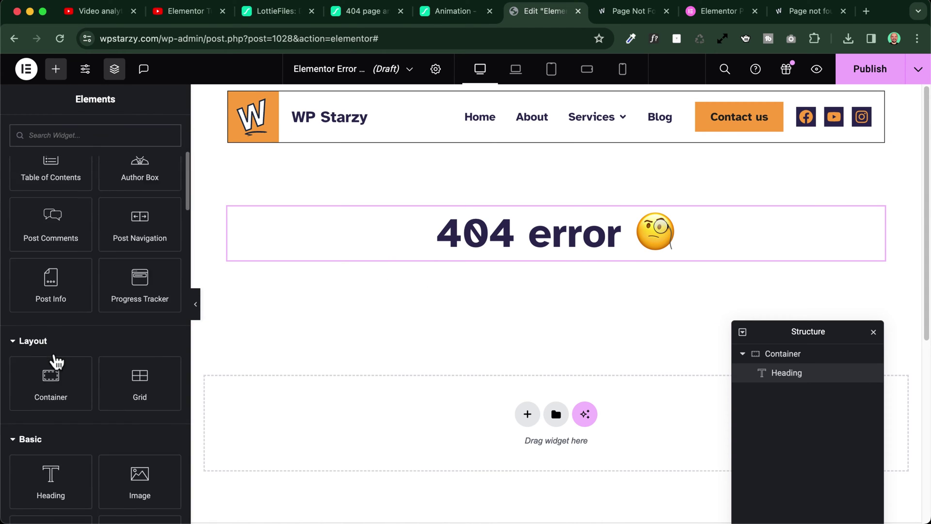
{"action": "left_click_drag", "start_coordinate": [50, 477], "coordinate": [485, 286]}
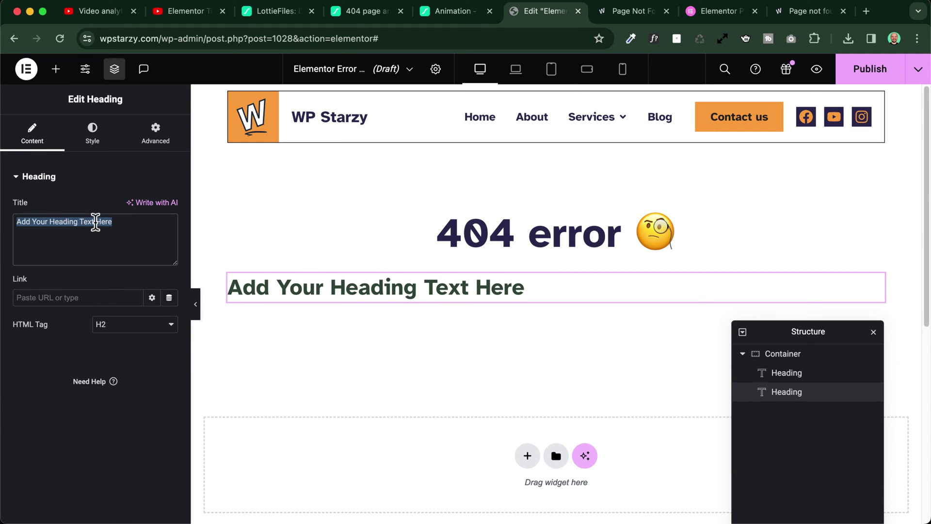
{"action": "type", "text": "the content you're searching for is not here"}
{"action": "left_click", "coordinate": [118, 328]}
{"action": "left_click", "coordinate": [125, 422]}
- Style the subheading centered, in the Dark global colour with the S Titles font
{"action": "left_click", "coordinate": [90, 131]}
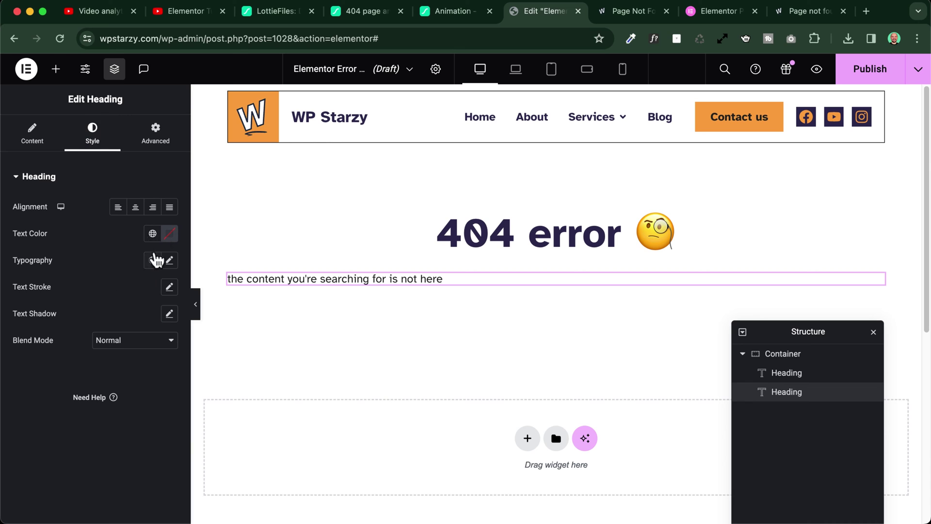
{"action": "left_click", "coordinate": [152, 235]}
{"action": "left_click", "coordinate": [57, 343]}
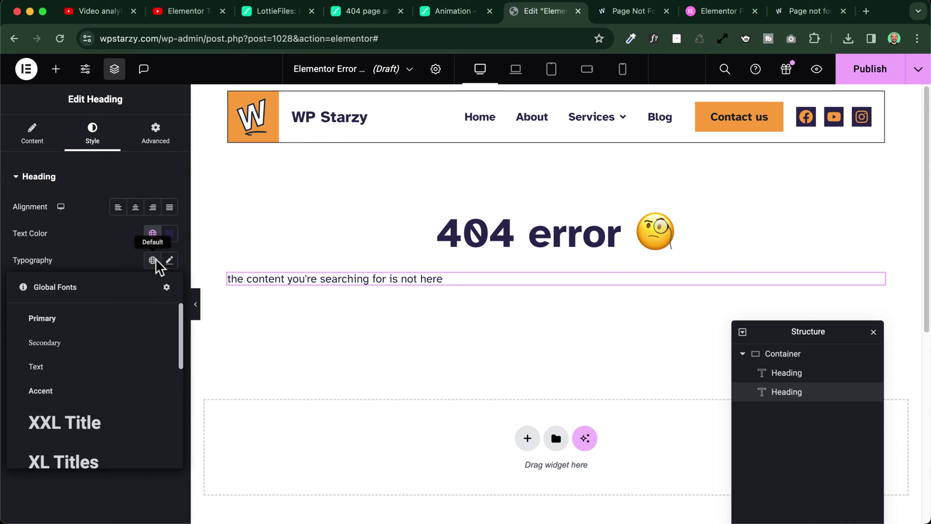
{"action": "scroll", "coordinate": [80, 430], "scroll_direction": "down", "scroll_amount": 3}
{"action": "left_click", "coordinate": [73, 427]}
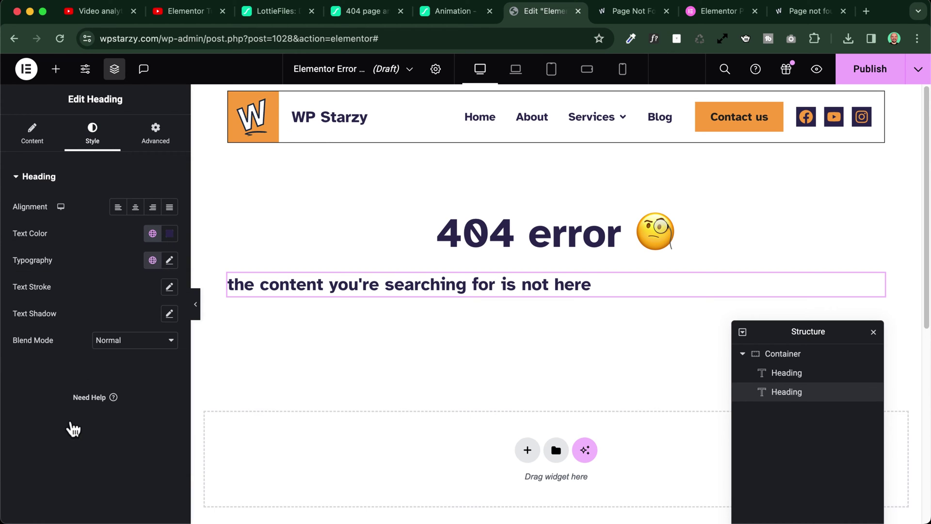
{"action": "left_click", "coordinate": [135, 208]}
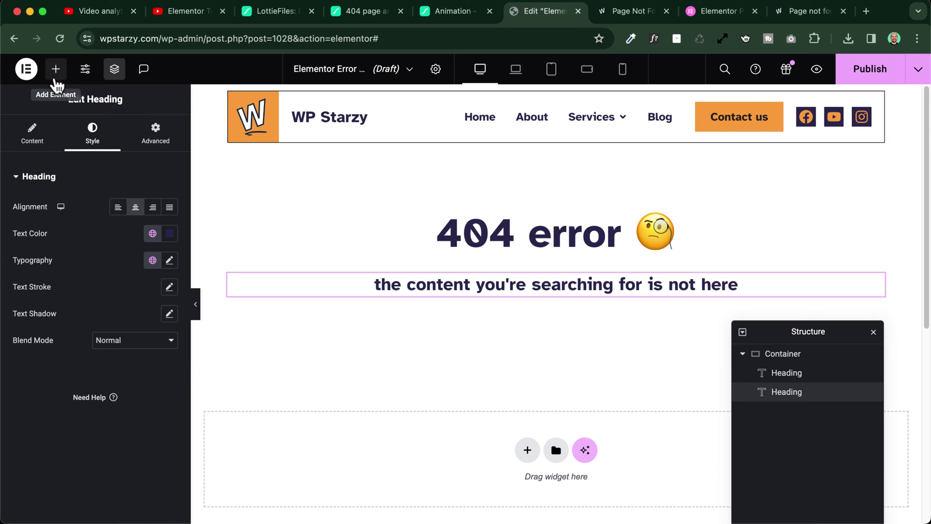
{"action": "left_click", "coordinate": [56, 71]}
{"action": "type", "text": "butt"}
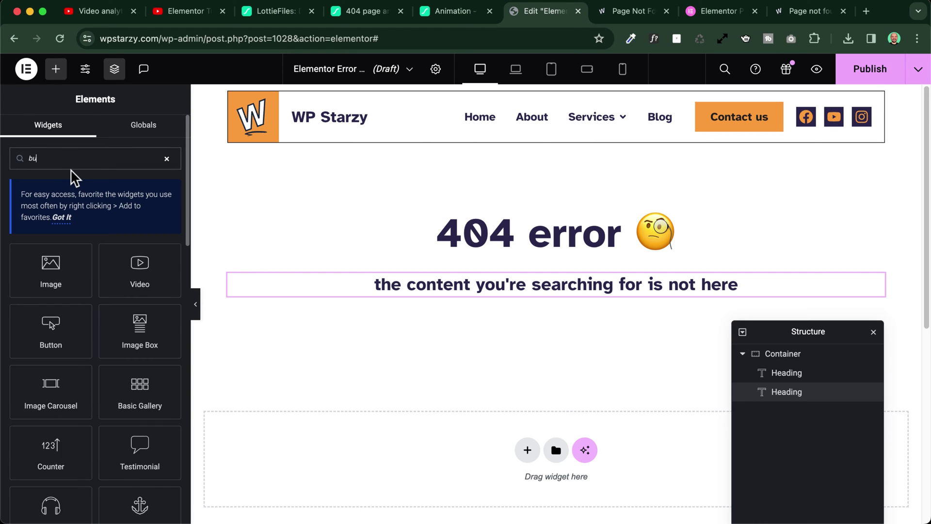
{"action": "type", "text": "on"}
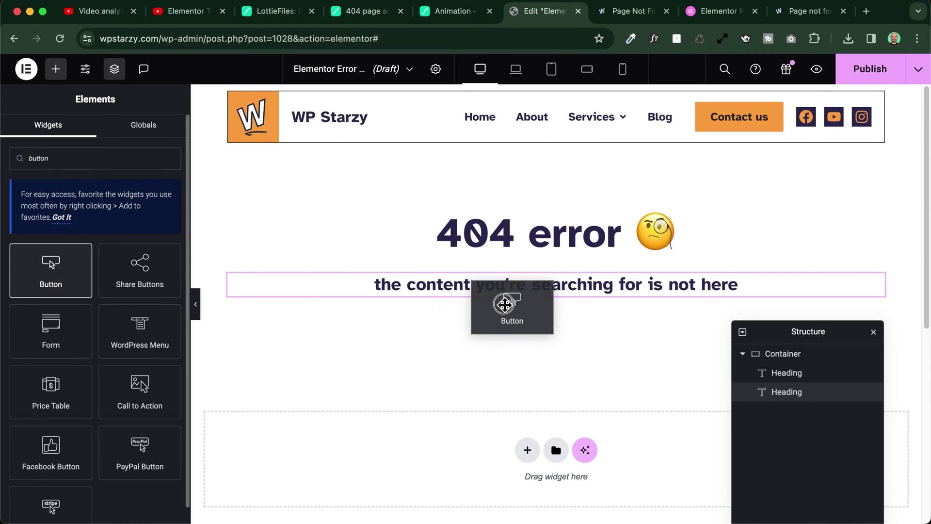
{"action": "left_click_drag", "start_coordinate": [43, 266], "coordinate": [511, 303]}
{"action": "left_click", "coordinate": [135, 236]}
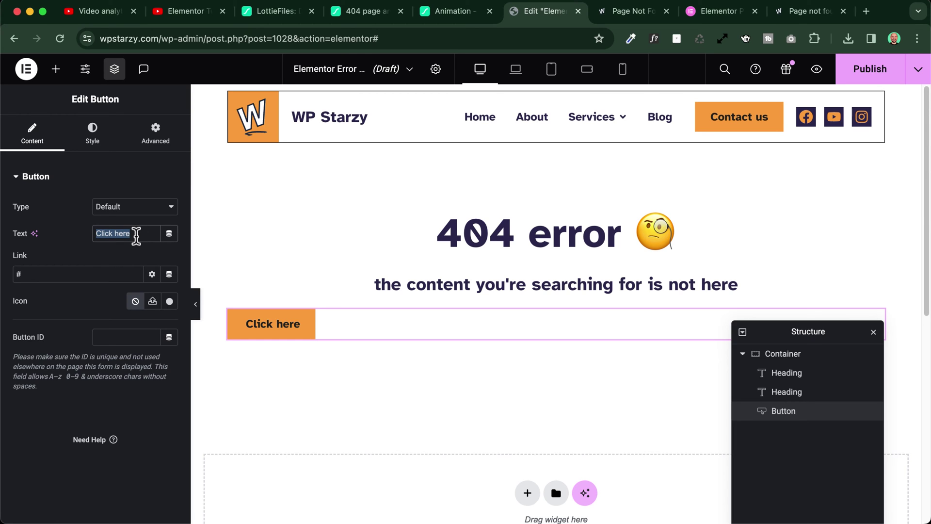
{"action": "type", "text": "Go back to the home page"}
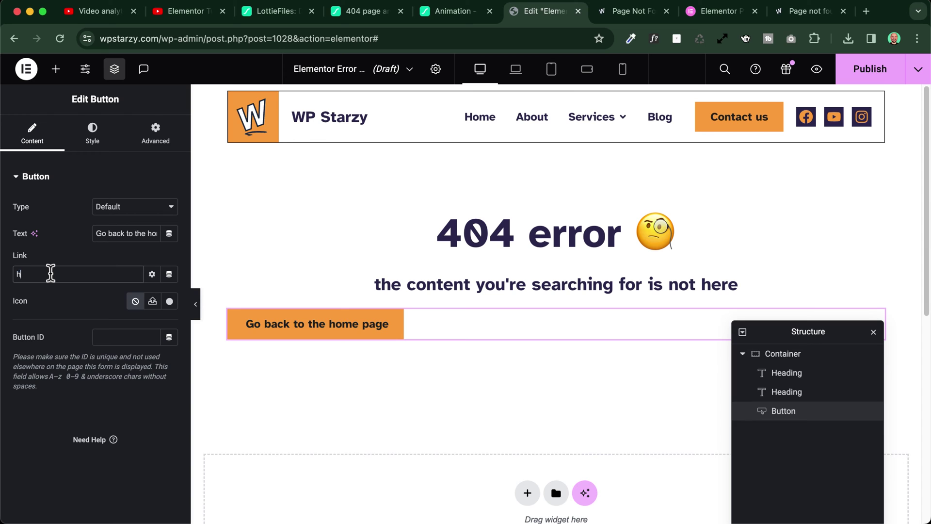
{"action": "left_click", "coordinate": [49, 296]}
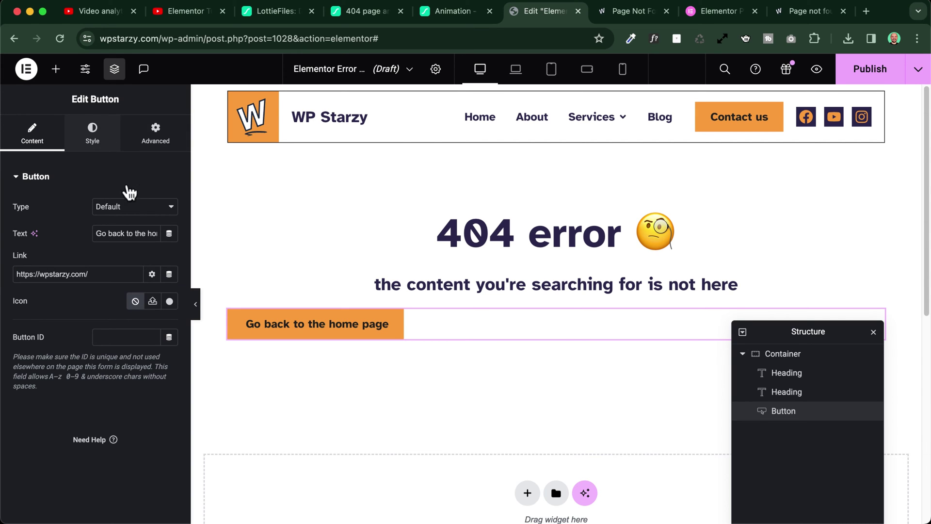
{"action": "left_click", "coordinate": [135, 208]}
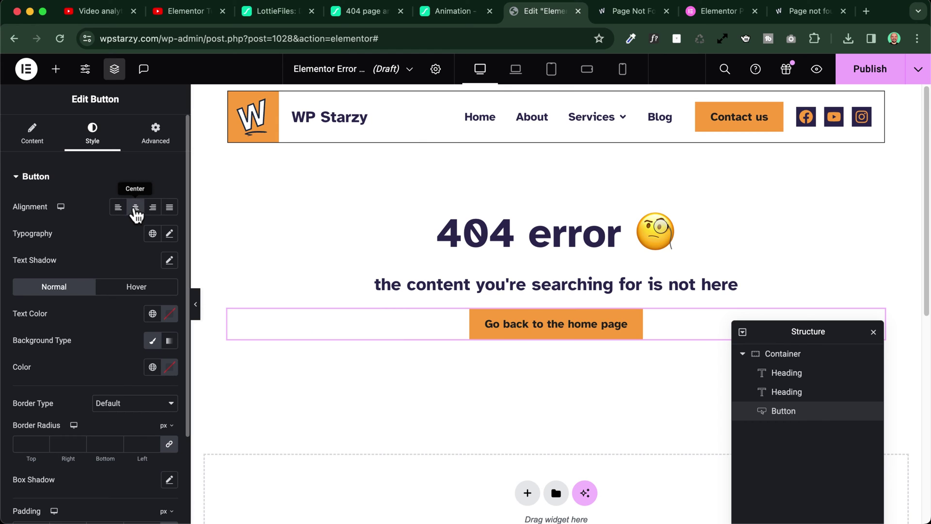
- Insert a 20 px Spacer widget above the home page button
{"action": "left_click", "coordinate": [56, 69]}
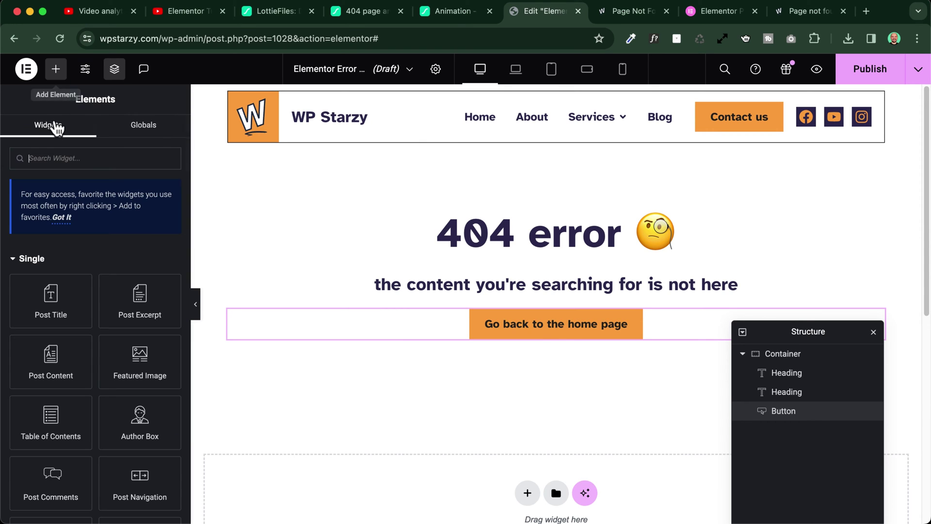
{"action": "type", "text": "spac"}
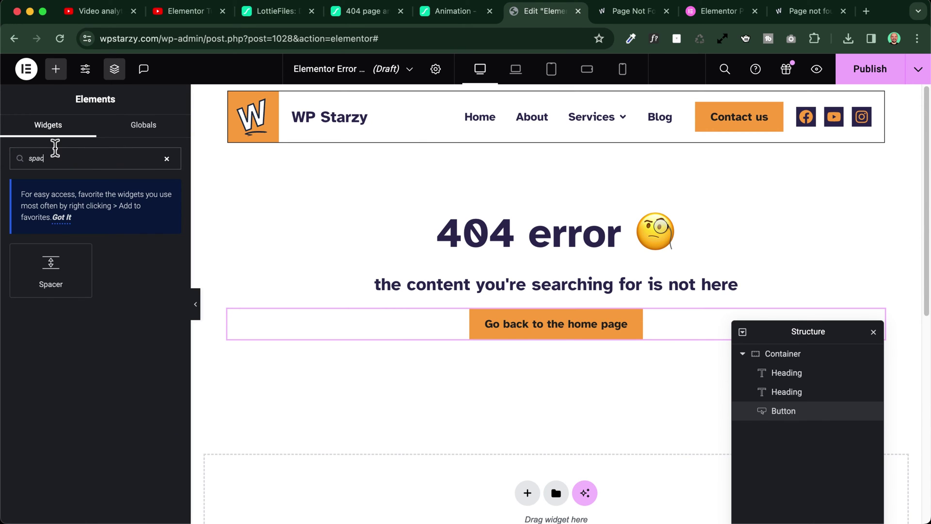
{"action": "left_click_drag", "start_coordinate": [51, 274], "coordinate": [477, 293]}
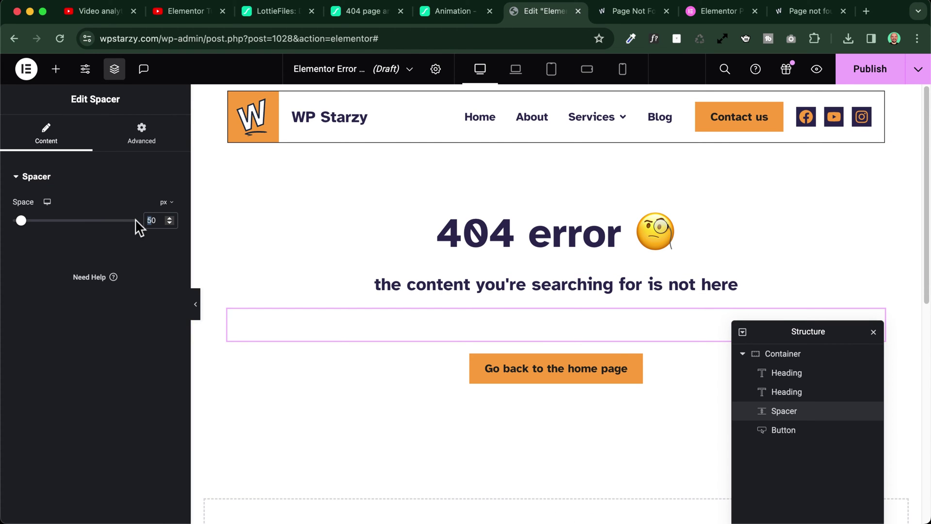
{"action": "type", "text": "20"}
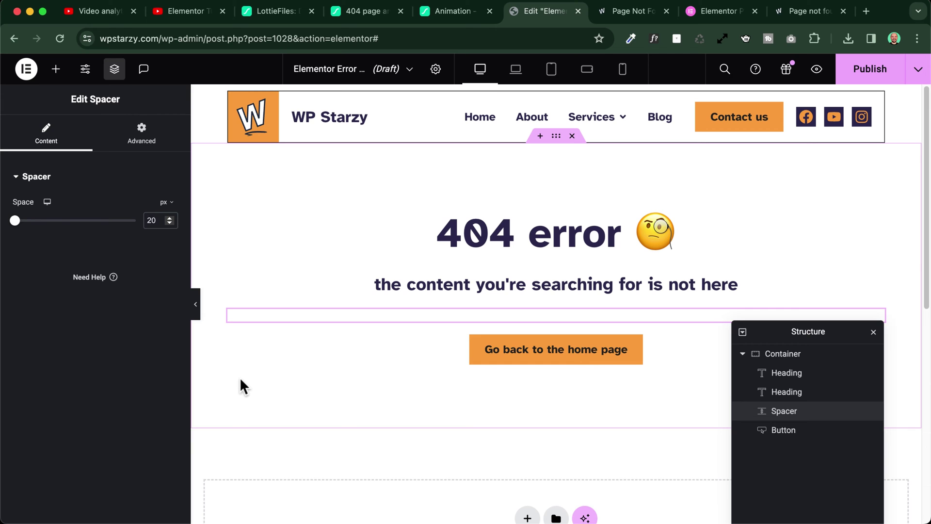
{"action": "scroll", "coordinate": [321, 415], "scroll_direction": "down", "scroll_amount": 3}
{"action": "scroll", "coordinate": [321, 415], "scroll_direction": "up", "scroll_amount": 3}
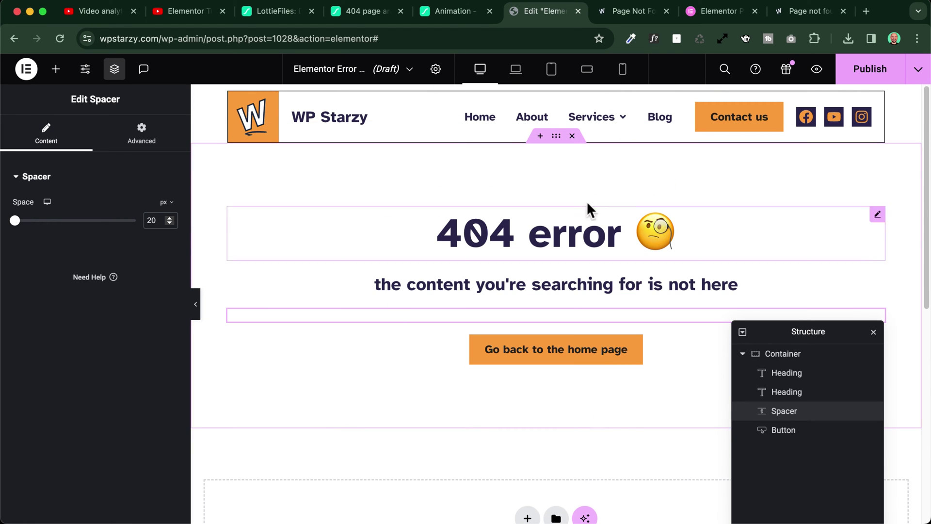
- Publish the template with the Include > 404 Page display condition
{"action": "left_click", "coordinate": [868, 73]}
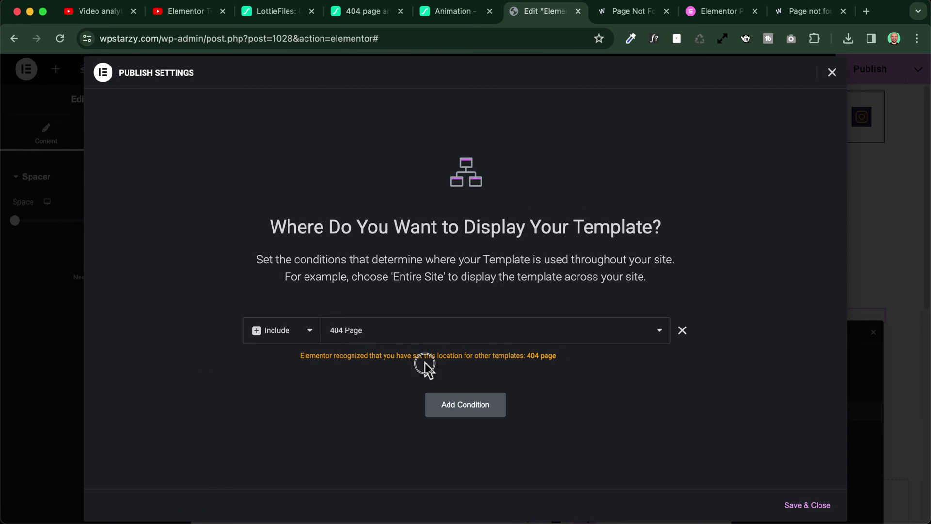
{"action": "left_click", "coordinate": [817, 497]}
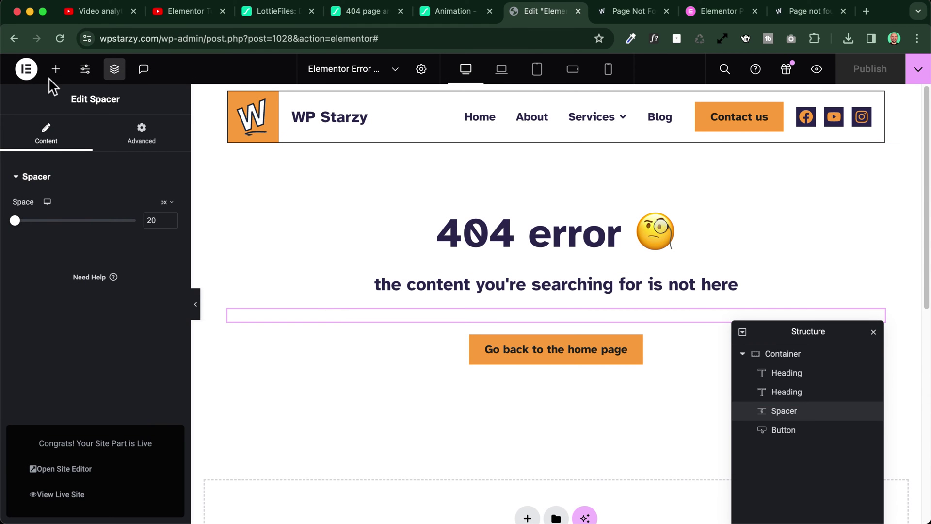
- In Theme Builder's Error 404 list, delete the old template's 404 Page condition and save
{"action": "left_click", "coordinate": [25, 70]}
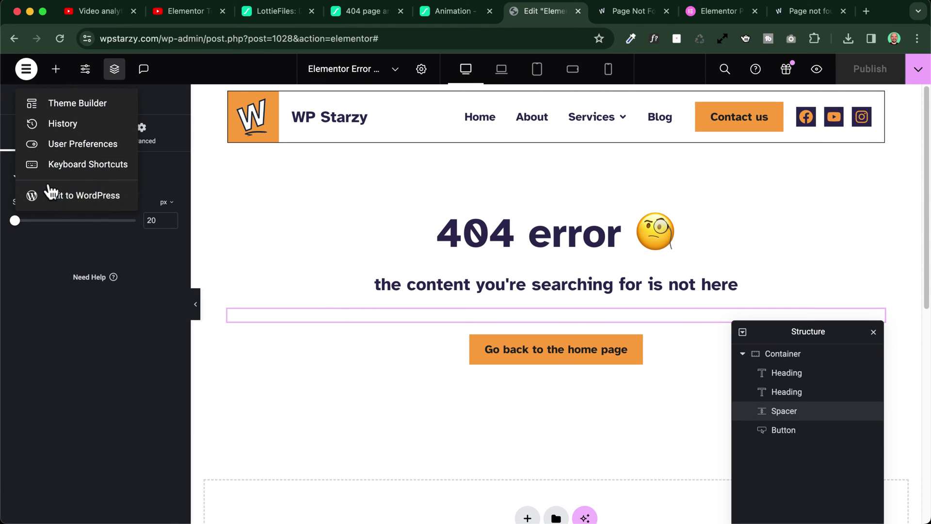
{"action": "left_click", "coordinate": [83, 101]}
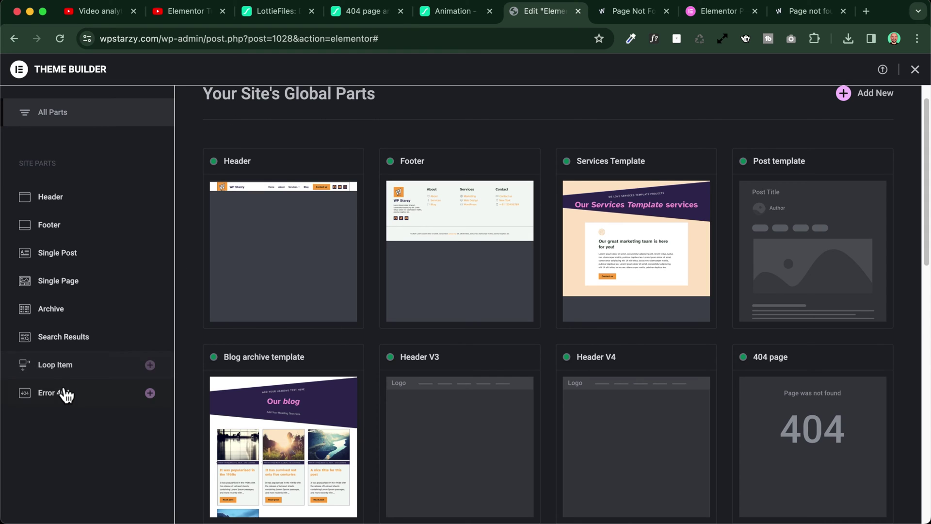
{"action": "left_click", "coordinate": [65, 396]}
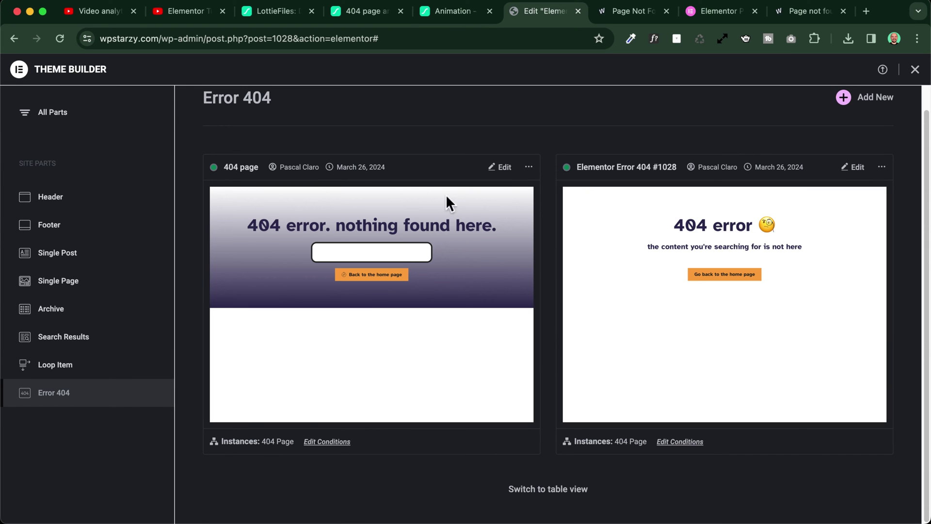
{"action": "left_click", "coordinate": [318, 444]}
{"action": "left_click", "coordinate": [775, 312]}
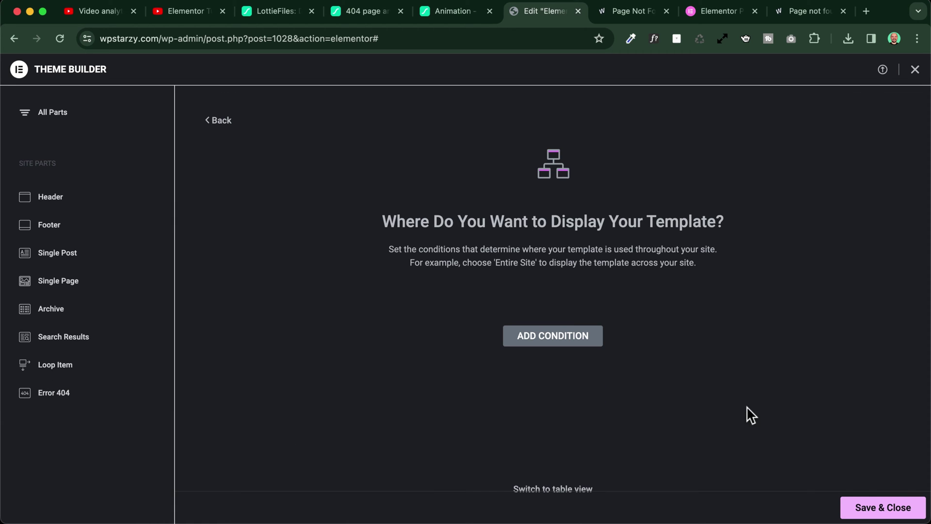
{"action": "left_click", "coordinate": [865, 509]}
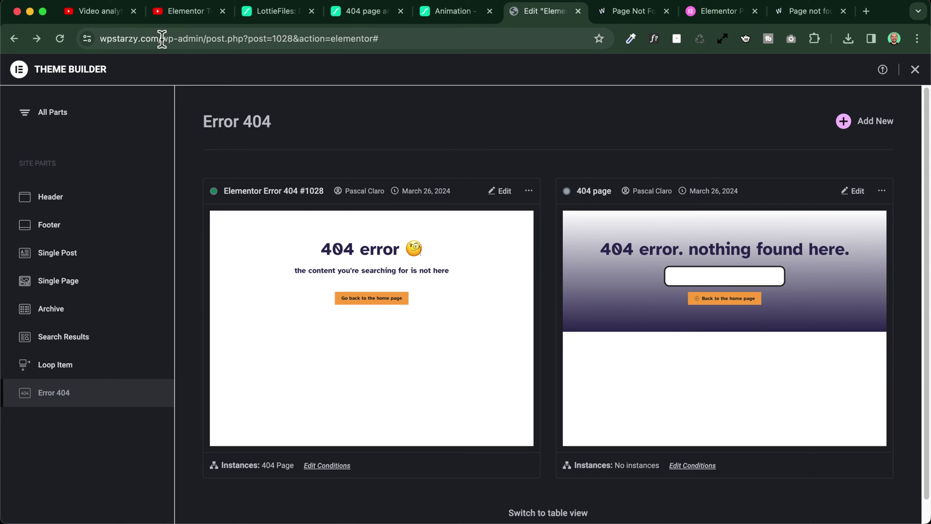
- Load wpstarzy.com/asdasdasdas to display the site's new 404 page
{"action": "left_click_drag", "start_coordinate": [162, 39], "coordinate": [466, 38]}
{"action": "key", "text": "BackSpace"}
{"action": "key", "text": "Return"}
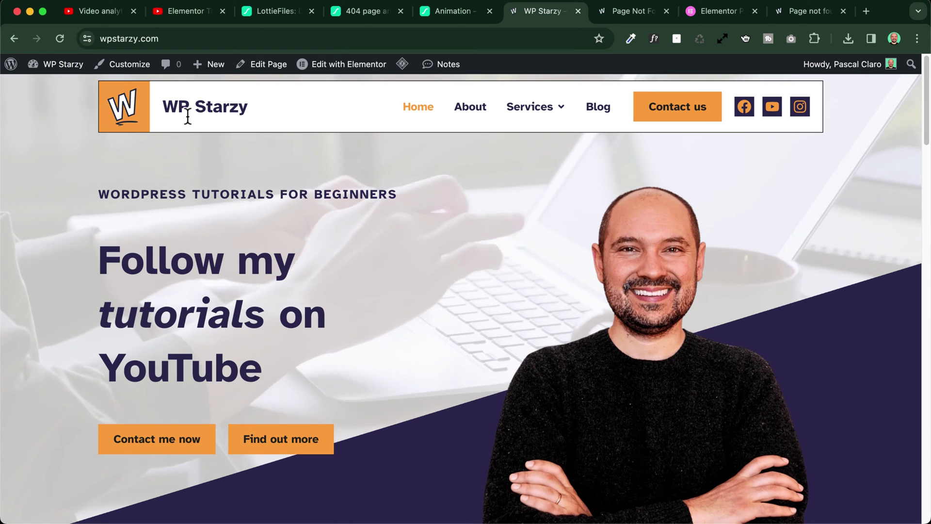
{"action": "left_click", "coordinate": [266, 39]}
{"action": "type", "text": "//"}
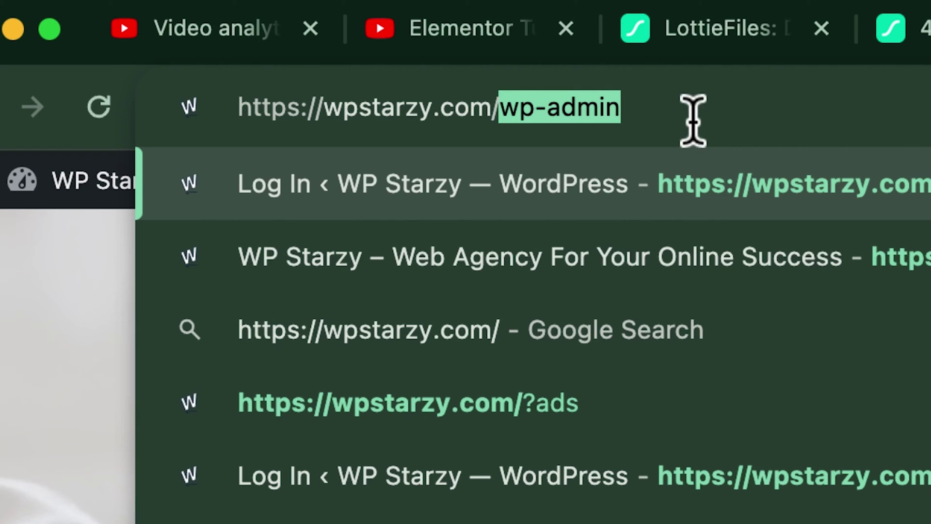
{"action": "type", "text": "asdasdasdas"}
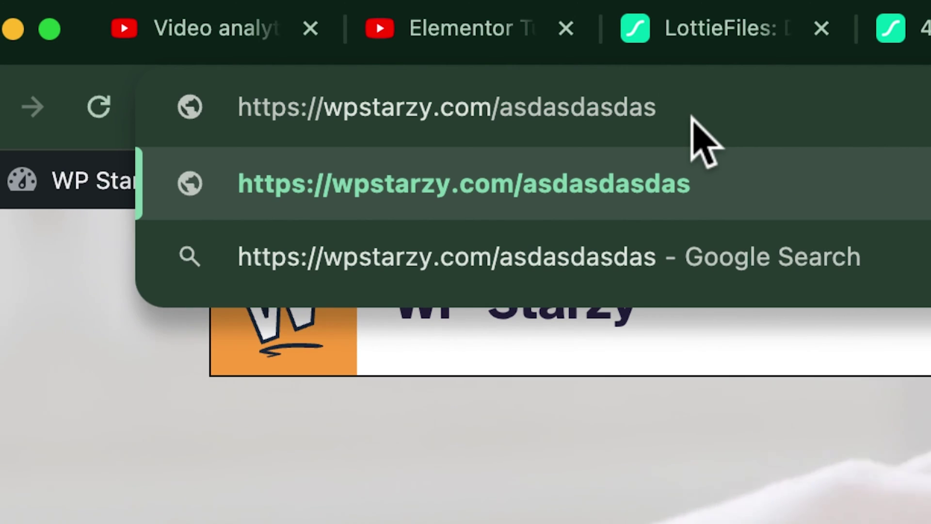
{"action": "key", "text": "Return"}
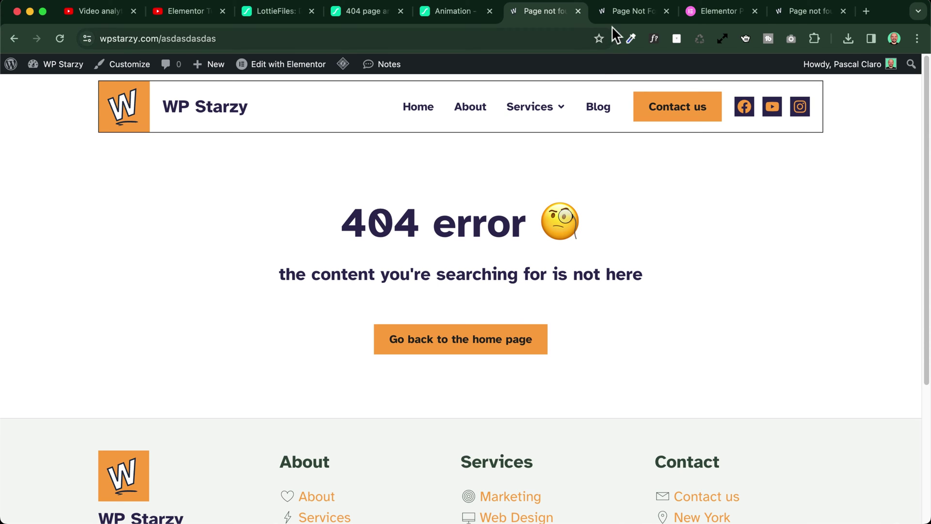
- Compare other sites' 404 pages, then bring up the LottieFiles homepage tab
{"action": "left_click", "coordinate": [625, 12]}
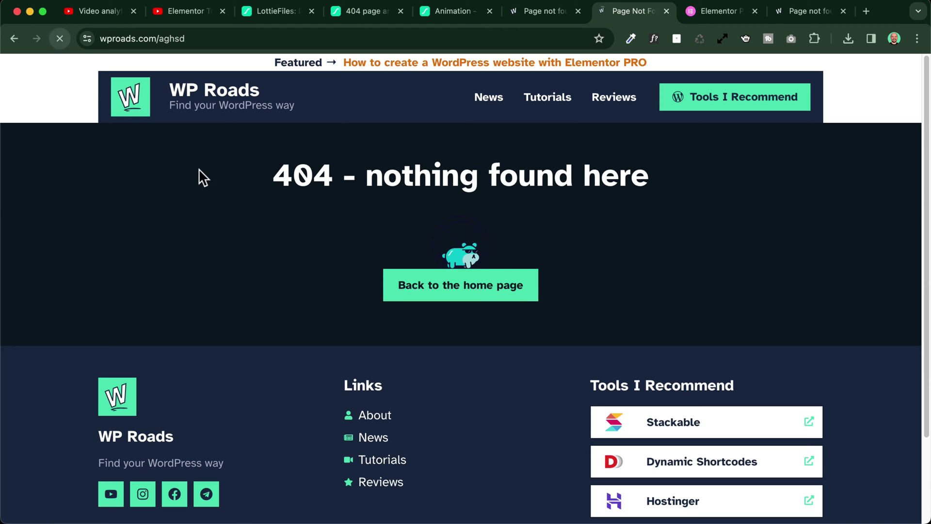
{"action": "scroll", "coordinate": [474, 277], "scroll_direction": "up", "scroll_amount": 1}
{"action": "scroll", "coordinate": [474, 276], "scroll_direction": "up", "scroll_amount": 5}
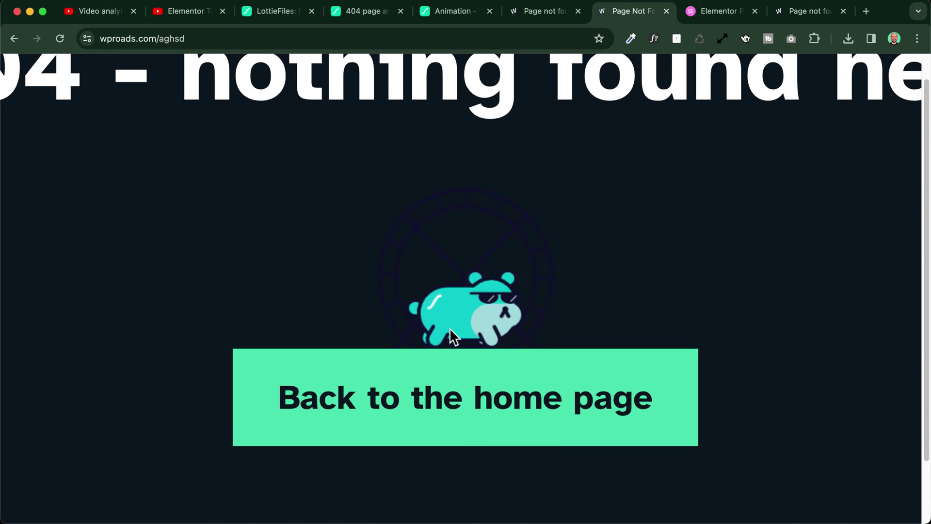
{"action": "scroll", "coordinate": [399, 325], "scroll_direction": "down", "scroll_amount": 5}
{"action": "key", "text": "ctrl+shift+Tab"}
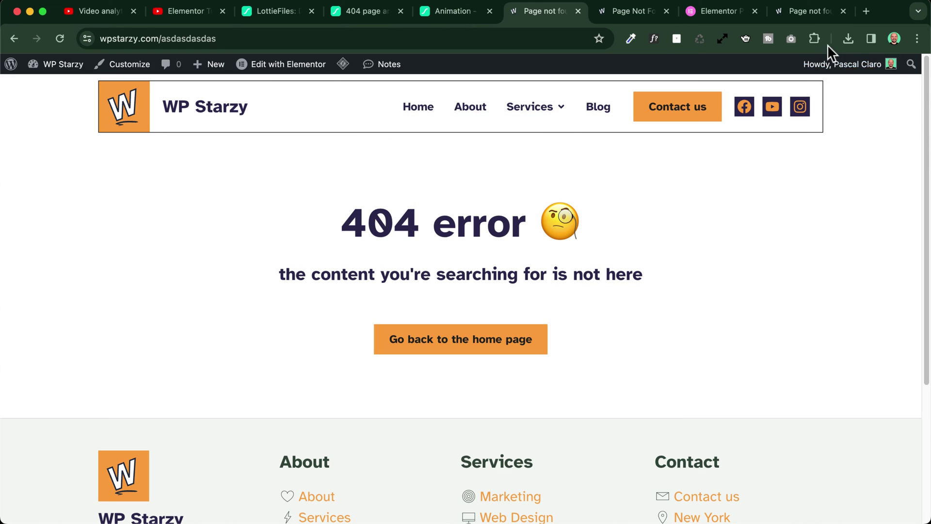
{"action": "left_click", "coordinate": [806, 10]}
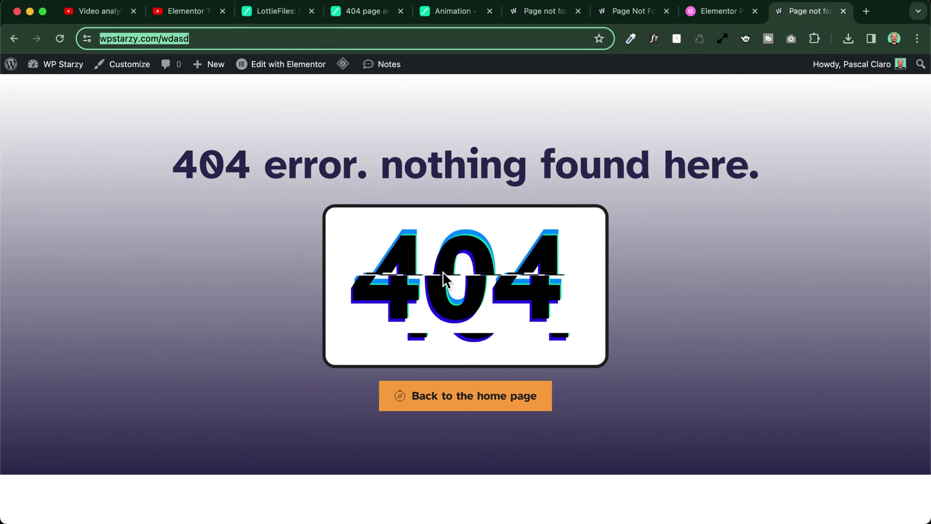
{"action": "left_click", "coordinate": [269, 11]}
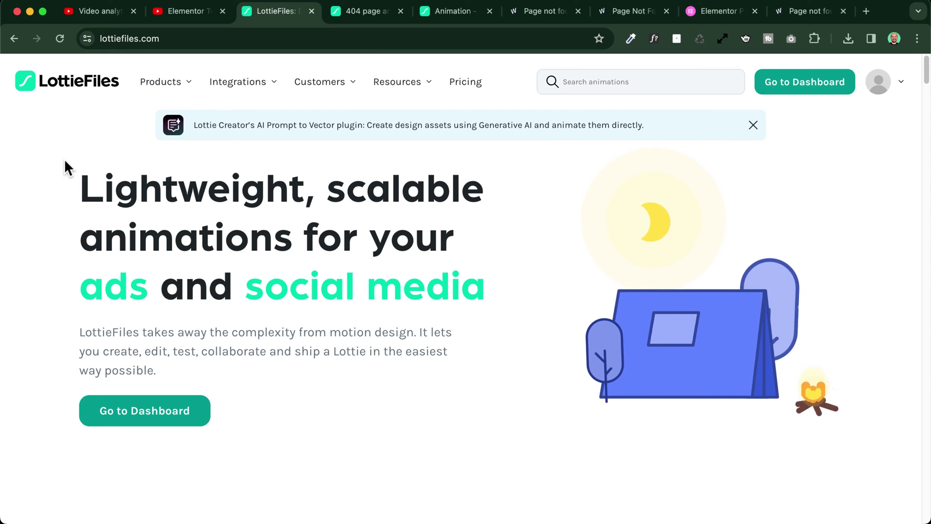
- Search LottieFiles for '404' animations
{"action": "left_click", "coordinate": [674, 85]}
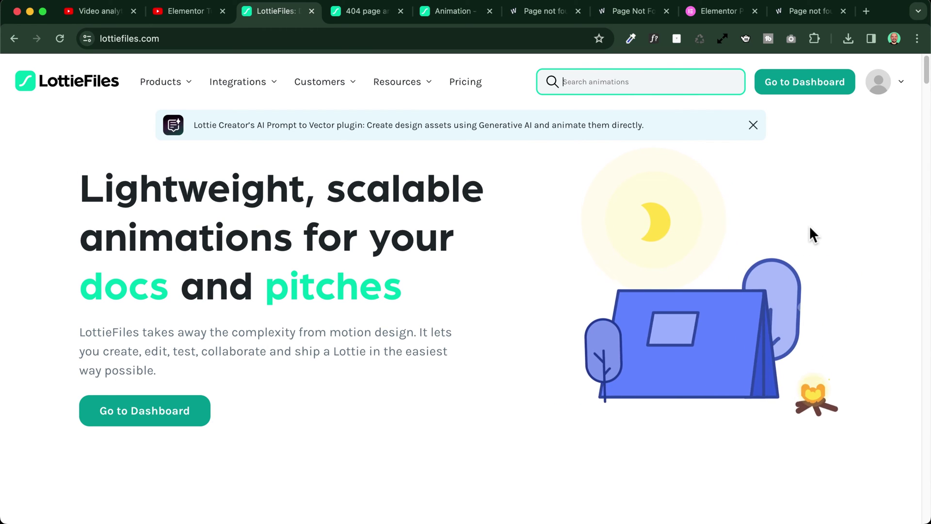
{"action": "type", "text": "404"}
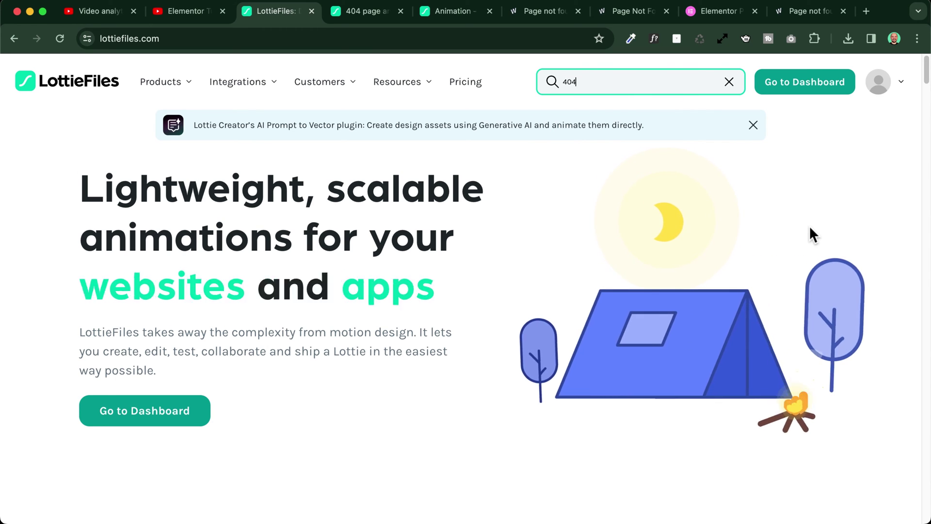
{"action": "key", "text": "Return"}
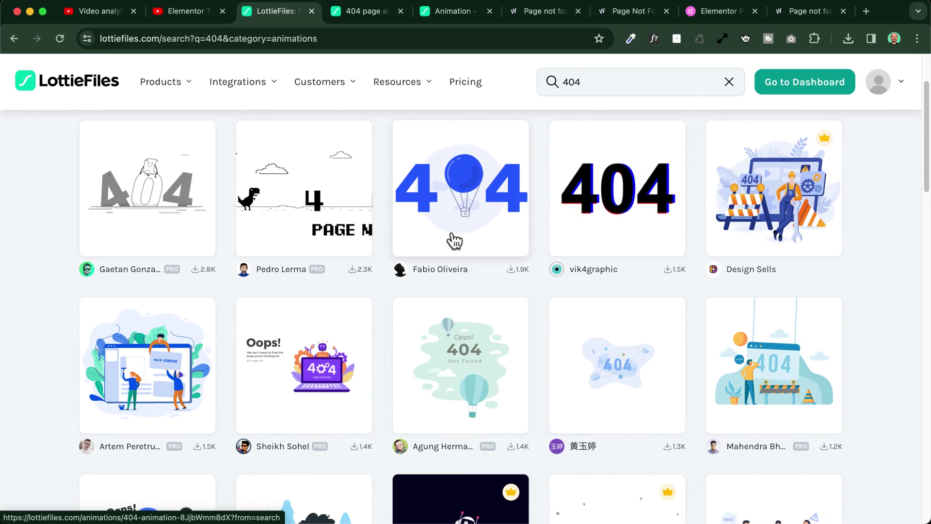
- Open LottieFiles in a maximised Incognito window and show its Sign Up page
{"action": "right_click", "coordinate": [72, 80]}
{"action": "left_click", "coordinate": [103, 120]}
{"action": "double_click", "coordinate": [436, 24]}
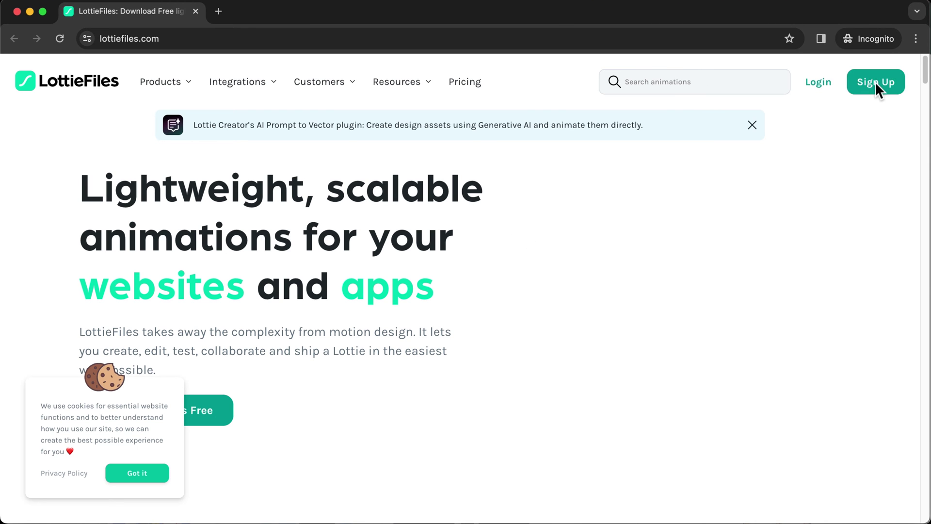
{"action": "left_click", "coordinate": [872, 82]}
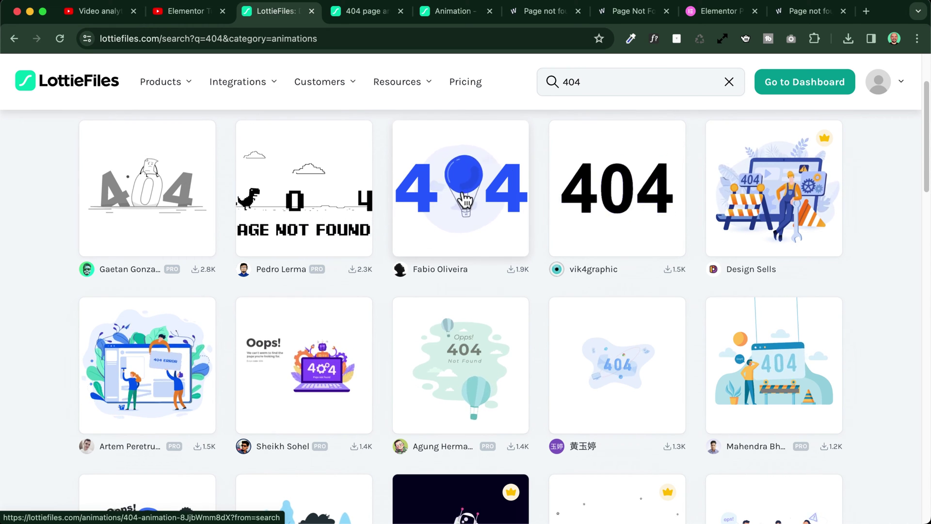
- Open the blue balloon 404 Animation and save it to the workspace from Download
{"action": "left_click", "coordinate": [457, 199]}
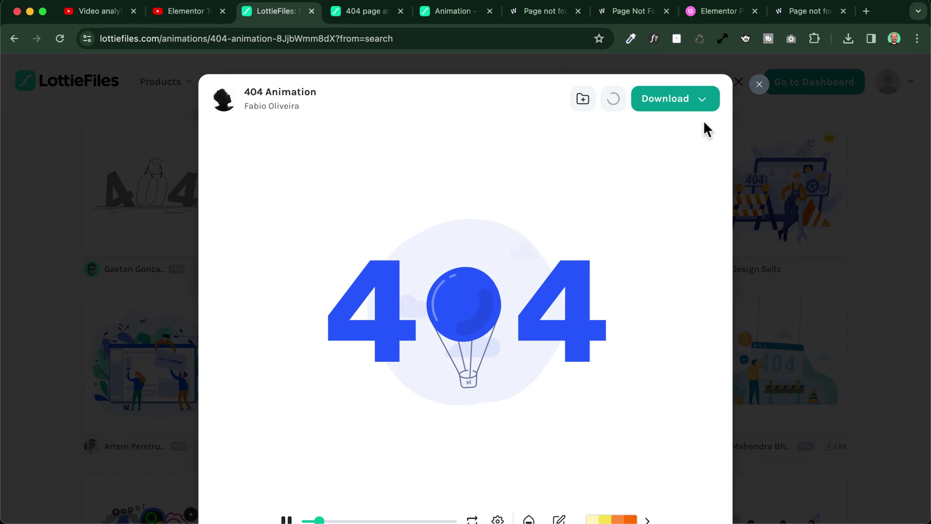
{"action": "left_click", "coordinate": [660, 103]}
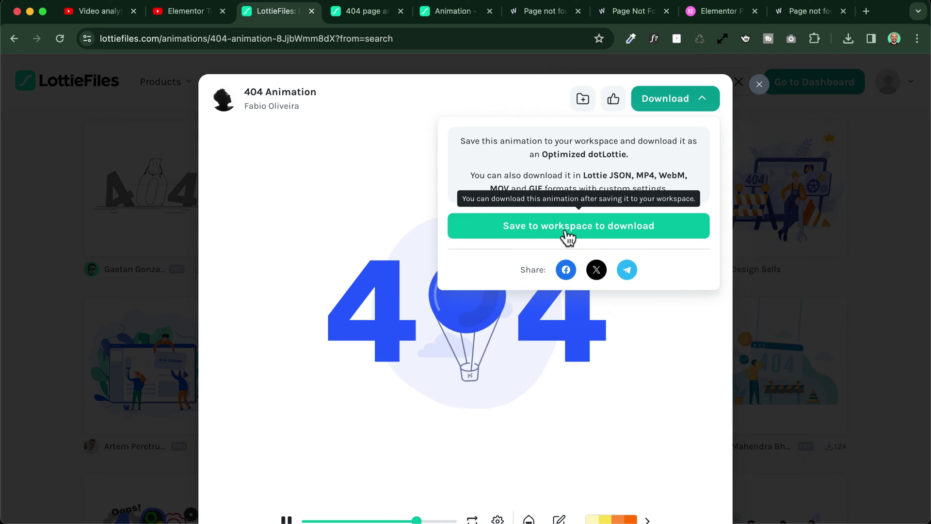
{"action": "left_click", "coordinate": [626, 231]}
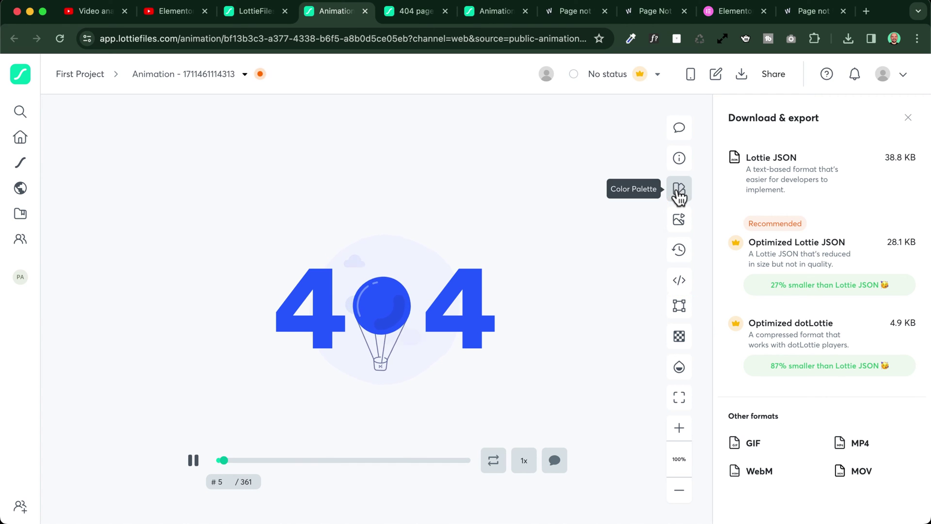
- Recolour the balloon animation with the pink and orange palette and keep that palette
{"action": "left_click", "coordinate": [680, 191]}
{"action": "left_click", "coordinate": [755, 220]}
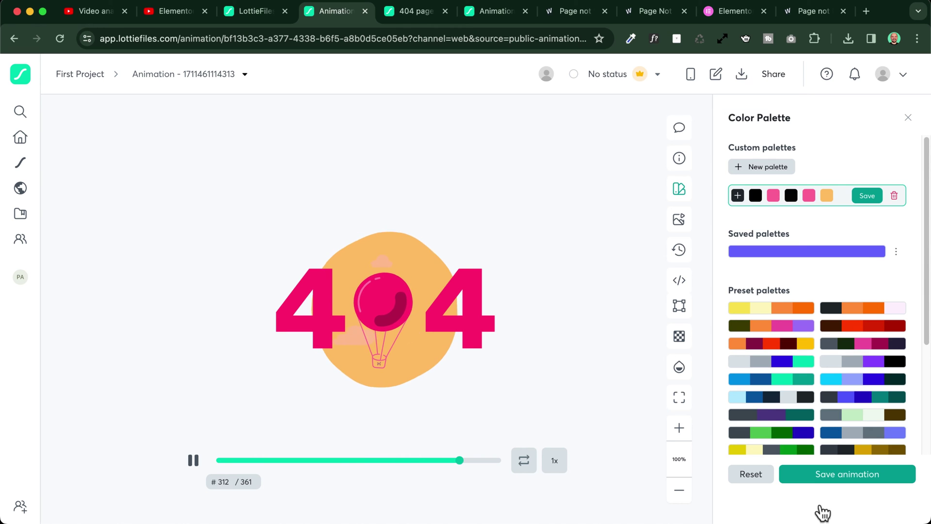
{"action": "left_click", "coordinate": [851, 479]}
- Save it as a new animation '404 animation V2' in First Project and view that project
{"action": "left_click", "coordinate": [823, 485]}
{"action": "type", "text": "404 animation V2"}
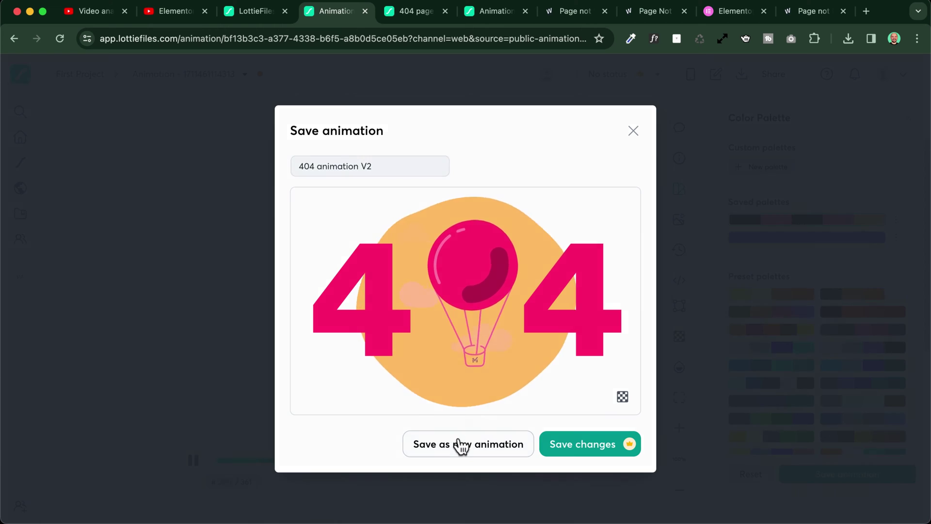
{"action": "left_click", "coordinate": [459, 443]}
{"action": "left_click", "coordinate": [562, 440]}
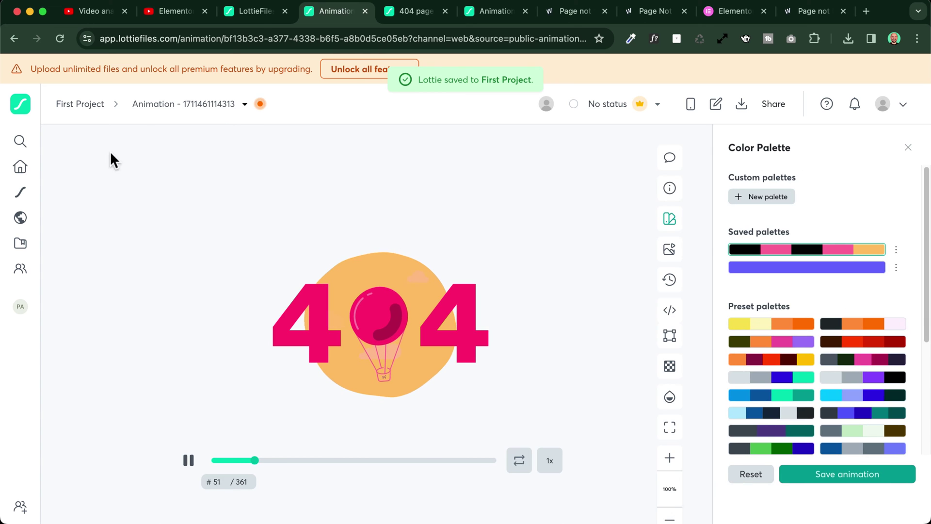
{"action": "left_click", "coordinate": [88, 106]}
{"action": "key", "text": "Escape"}
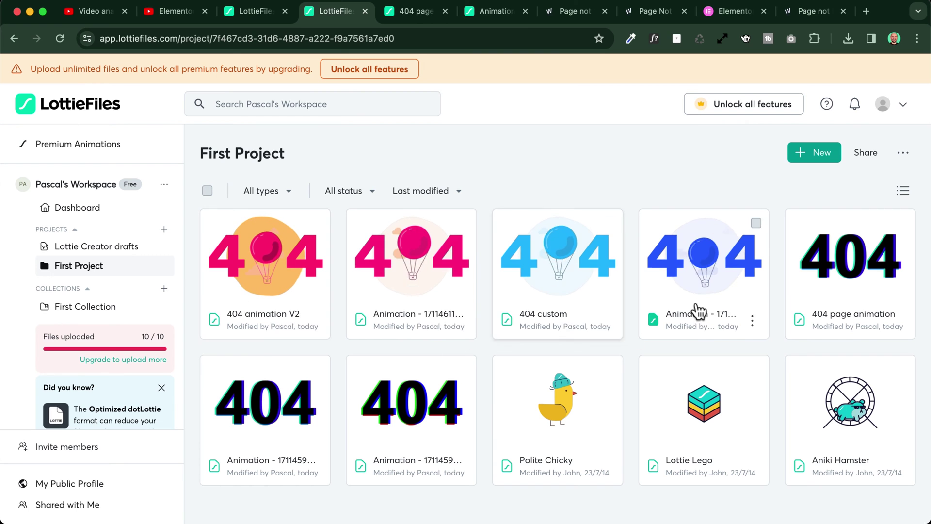
- Download '404 animation V2' as Lottie JSON, then return to the WP Starzy 404 tab
{"action": "left_click", "coordinate": [263, 260]}
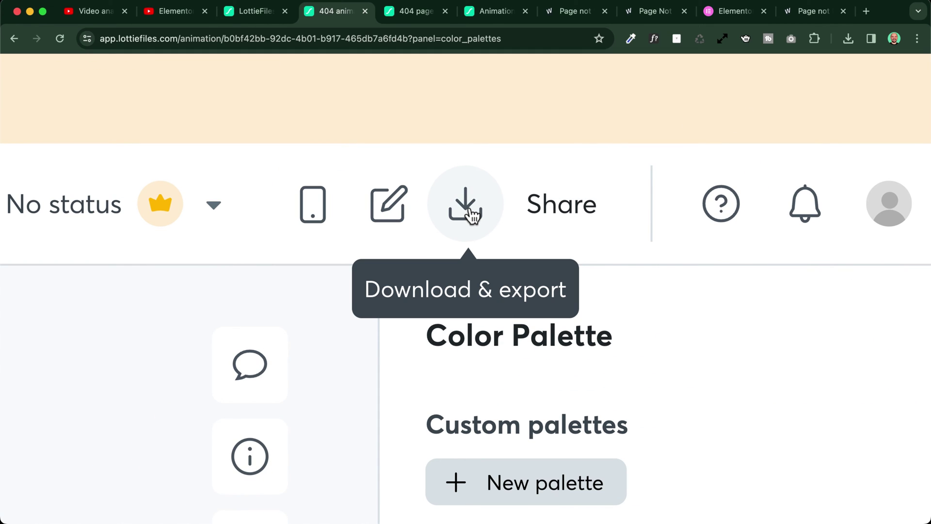
{"action": "left_click", "coordinate": [466, 216]}
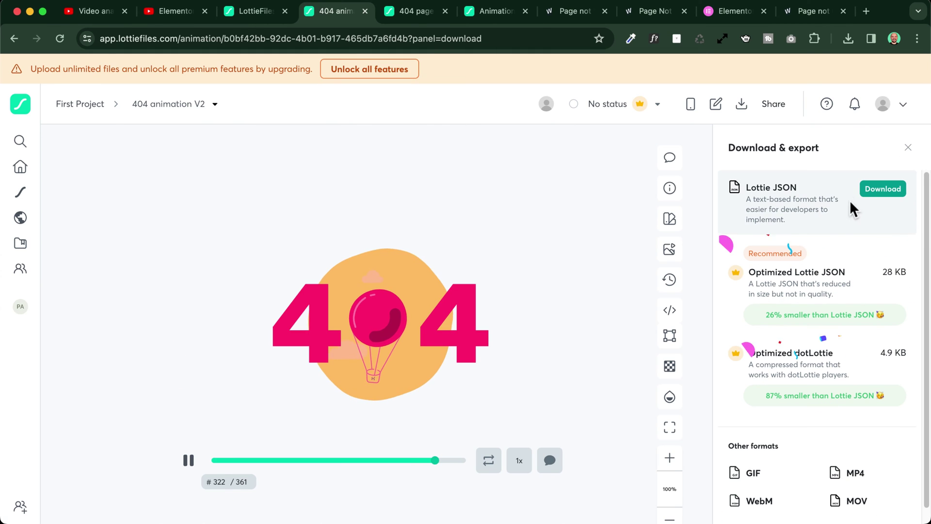
{"action": "left_click", "coordinate": [801, 204]}
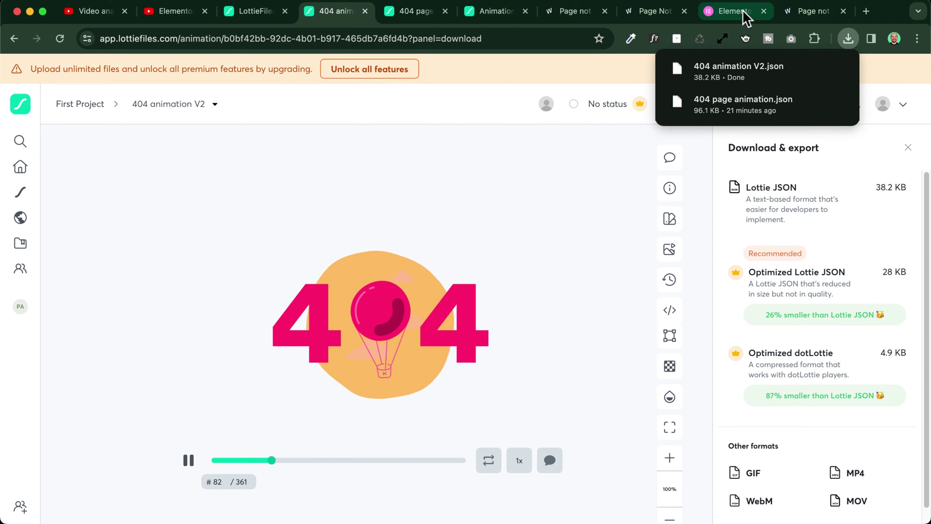
{"action": "left_click", "coordinate": [569, 10]}
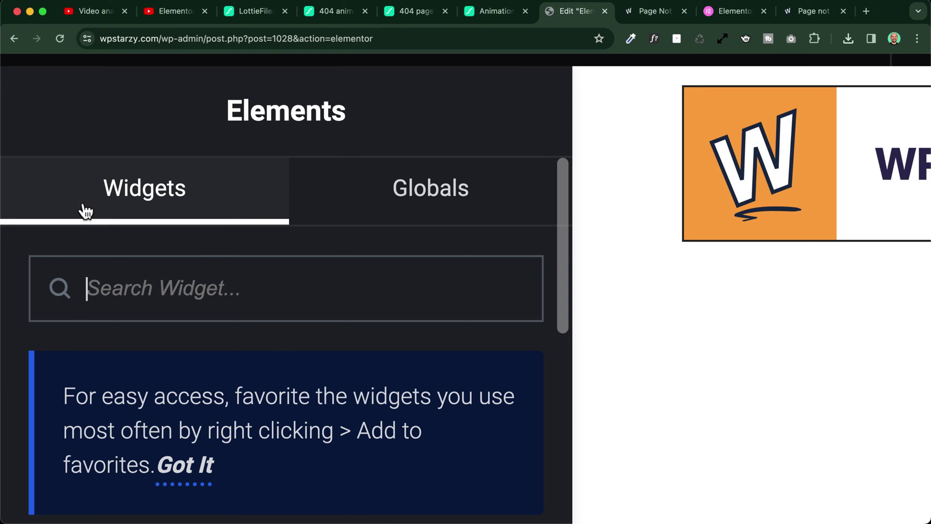
- Add a Lottie widget below the subheading and accept the JSON upload safety warning
{"action": "type", "text": "lottie"}
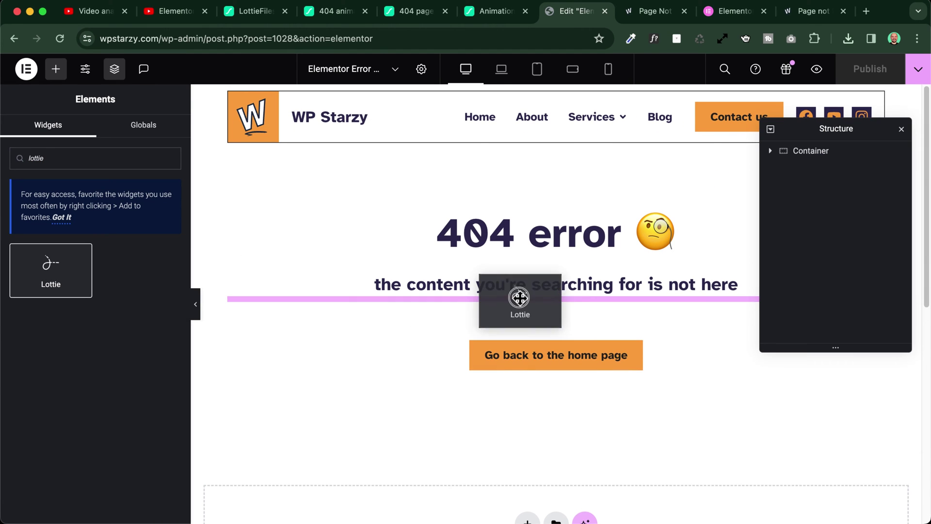
{"action": "left_click_drag", "start_coordinate": [50, 267], "coordinate": [548, 303]}
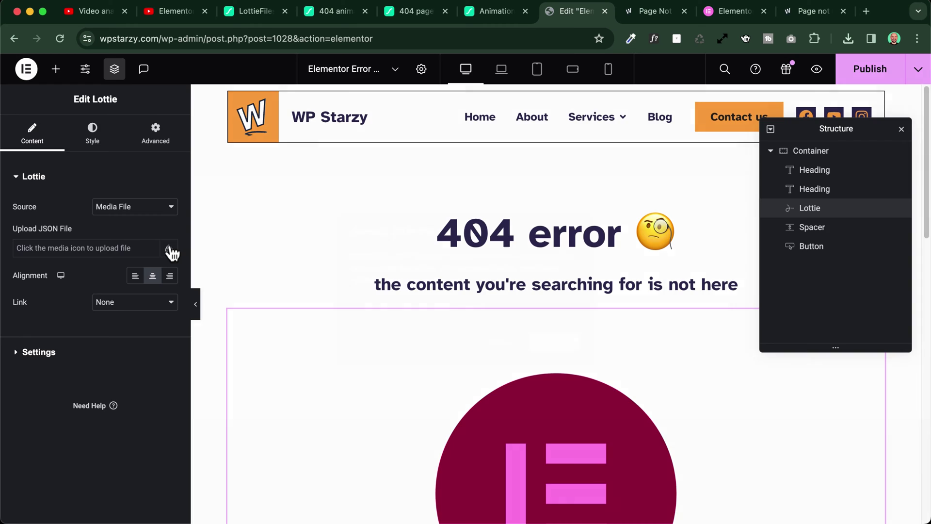
{"action": "left_click", "coordinate": [169, 249]}
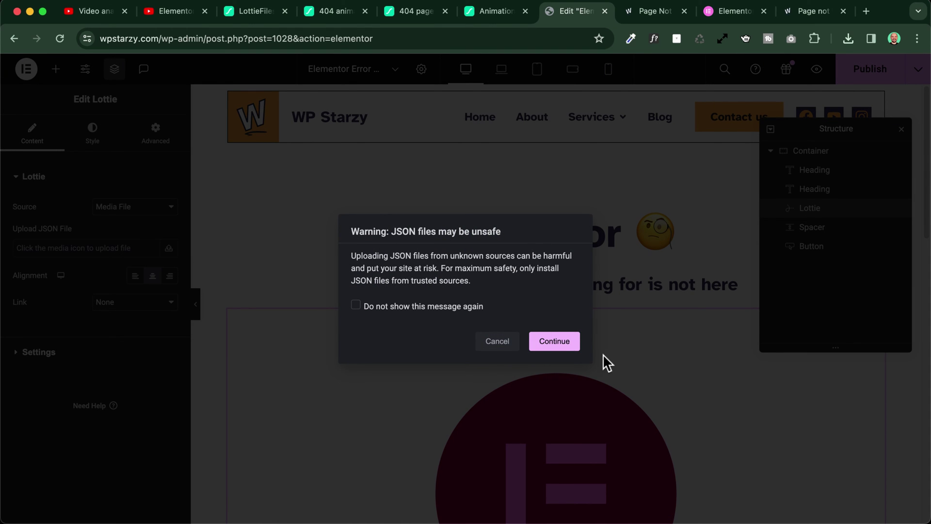
{"action": "left_click", "coordinate": [407, 306]}
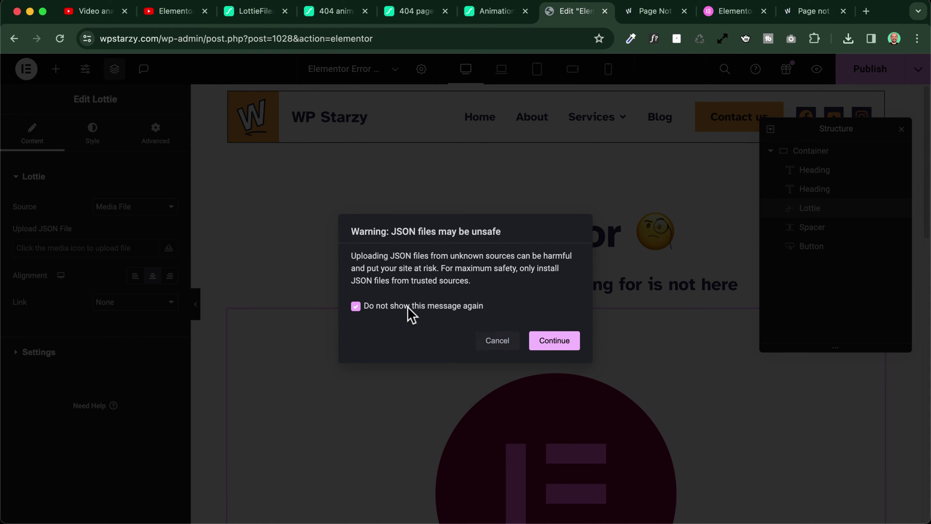
{"action": "left_click", "coordinate": [565, 348]}
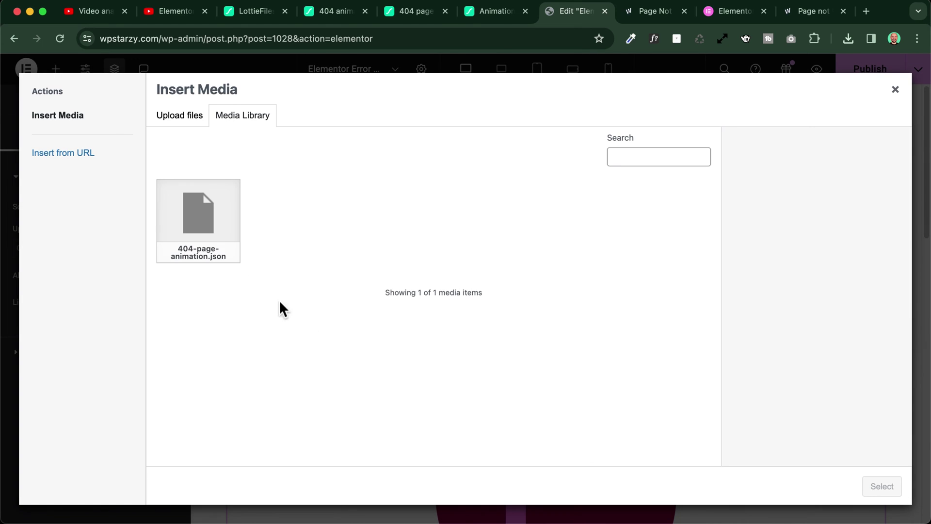
- Upload '404 animation V2.json' to the media library and insert it into the Lottie widget
{"action": "left_click", "coordinate": [181, 121]}
{"action": "key", "text": "Return"}
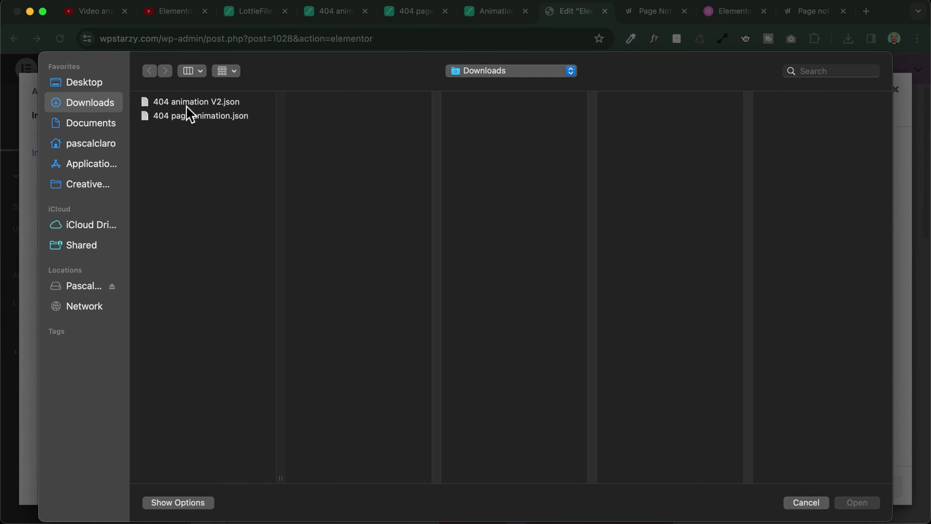
{"action": "left_click", "coordinate": [188, 102]}
{"action": "left_click", "coordinate": [849, 504]}
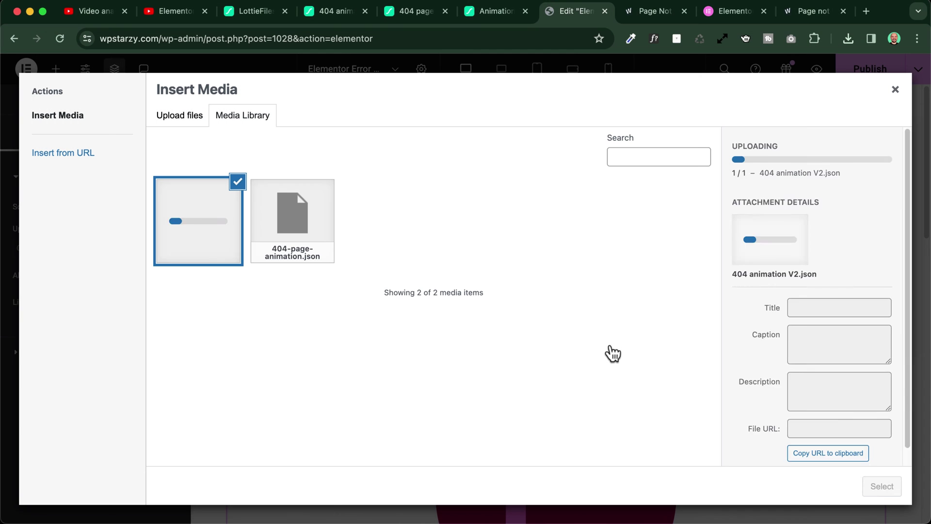
{"action": "left_click", "coordinate": [878, 486]}
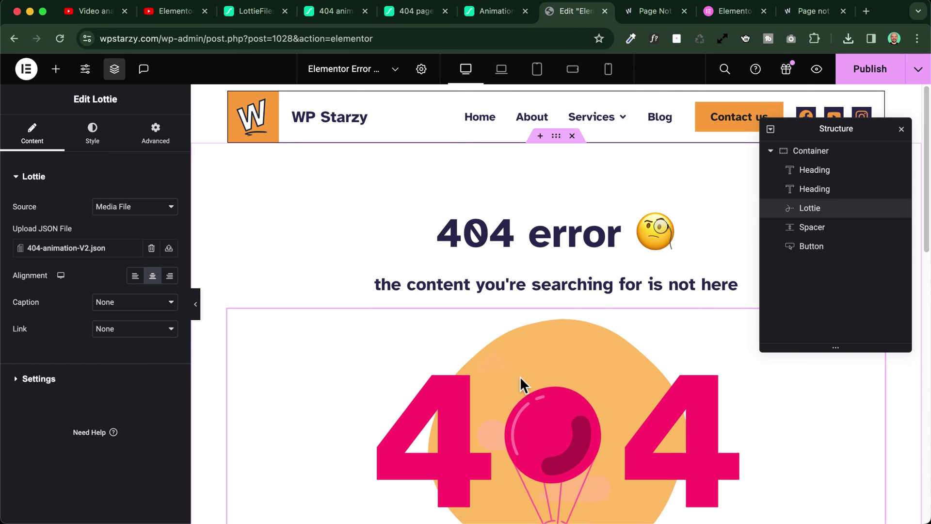
{"action": "scroll", "coordinate": [397, 369], "scroll_direction": "down", "scroll_amount": 1}
{"action": "scroll", "coordinate": [326, 321], "scroll_direction": "up", "scroll_amount": 3}
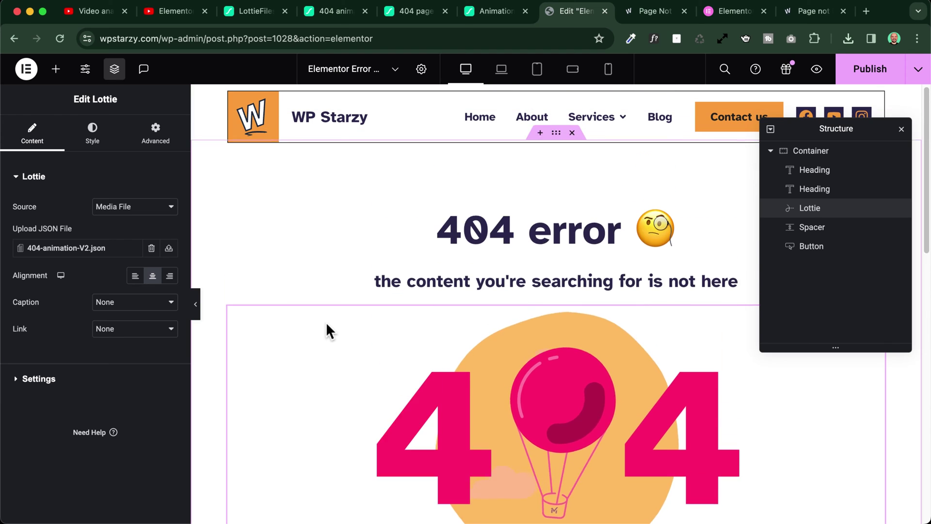
{"action": "scroll", "coordinate": [326, 322], "scroll_direction": "down", "scroll_amount": 4}
{"action": "scroll", "coordinate": [326, 321], "scroll_direction": "up", "scroll_amount": 3}
{"action": "scroll", "coordinate": [498, 347], "scroll_direction": "up", "scroll_amount": 1}
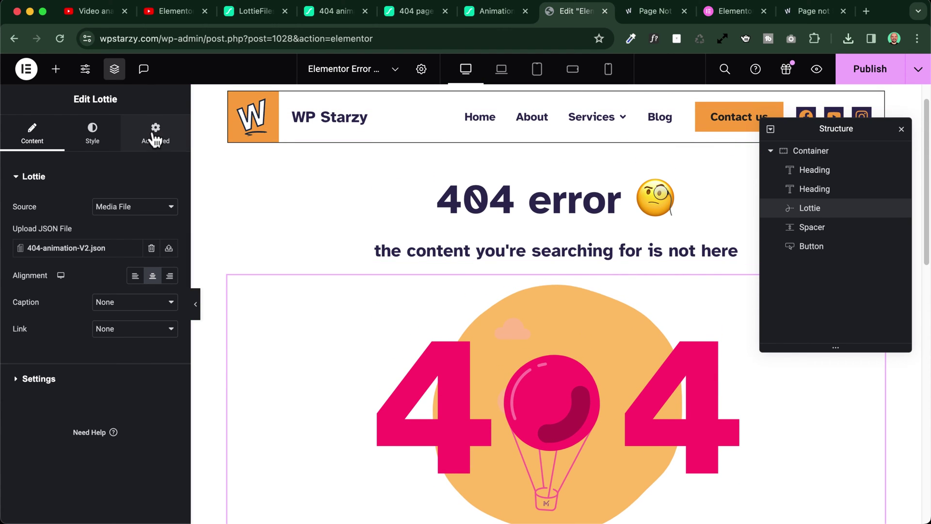
- Set the Lottie widget's Style Max Width to 400 px
{"action": "left_click", "coordinate": [93, 133]}
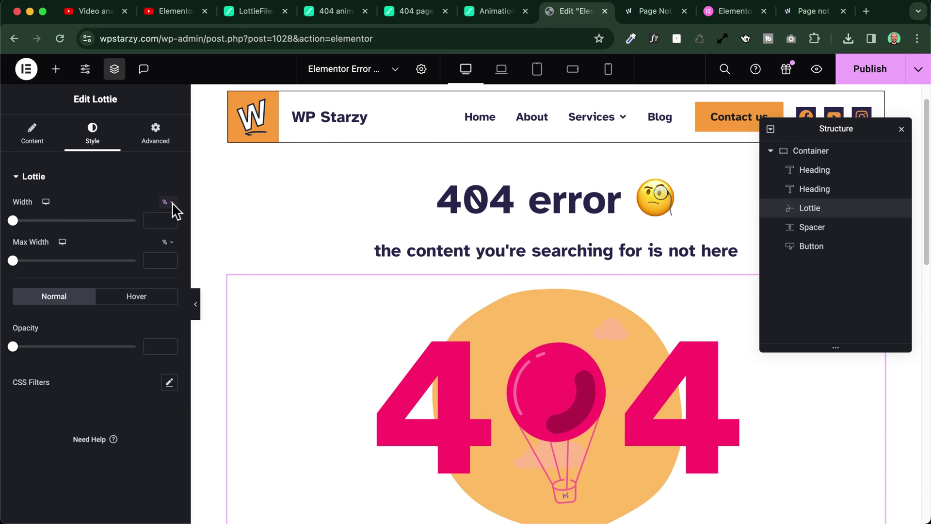
{"action": "left_click", "coordinate": [168, 242]}
{"action": "left_click", "coordinate": [165, 243]}
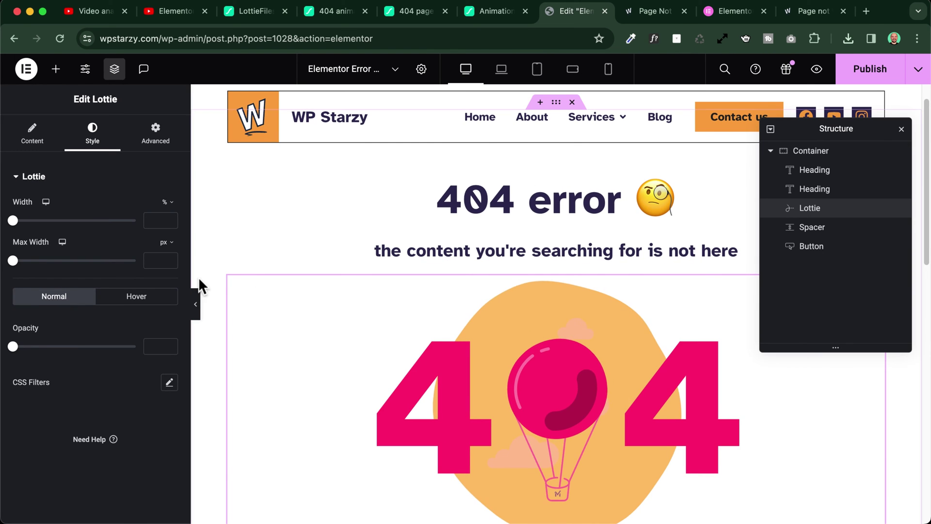
{"action": "left_click", "coordinate": [162, 261]}
{"action": "type", "text": "1"}
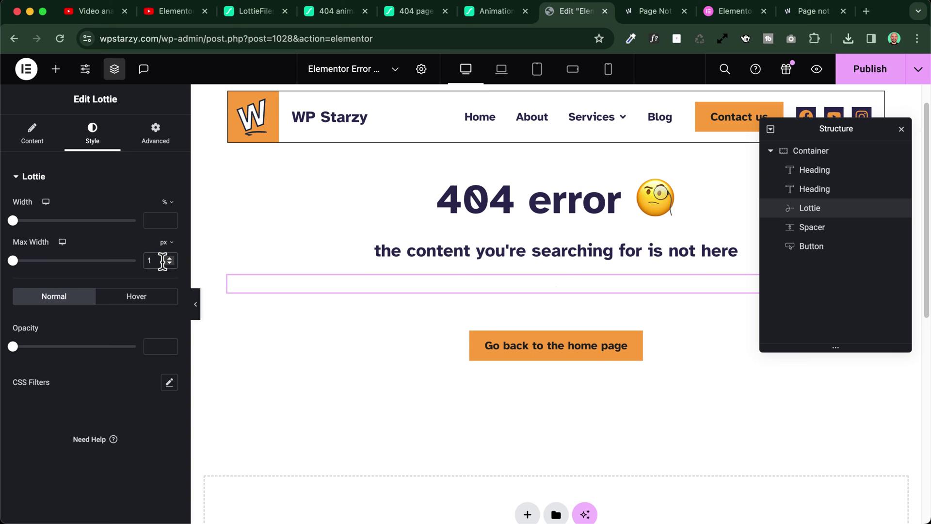
{"action": "key", "text": "BackSpace"}
{"action": "type", "text": "400"}
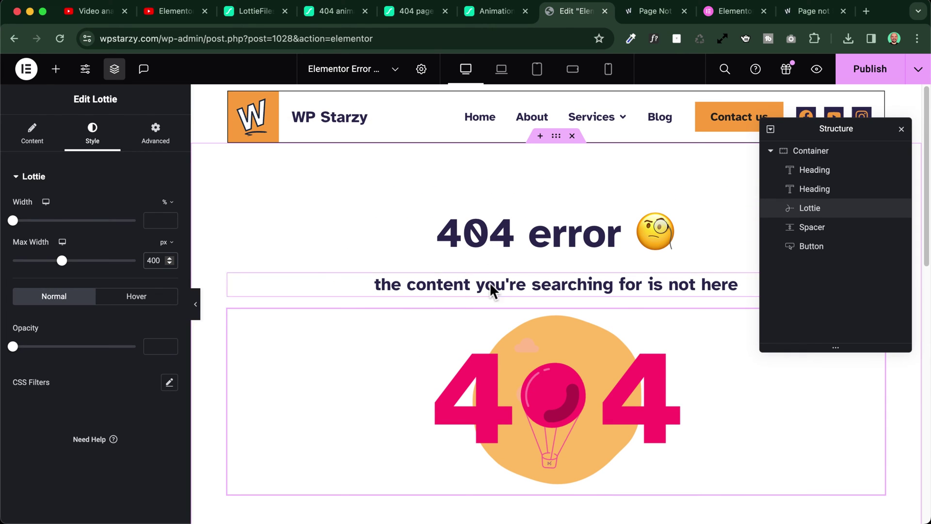
{"action": "scroll", "coordinate": [414, 235], "scroll_direction": "down", "scroll_amount": 2}
{"action": "scroll", "coordinate": [491, 326], "scroll_direction": "up", "scroll_amount": 2}
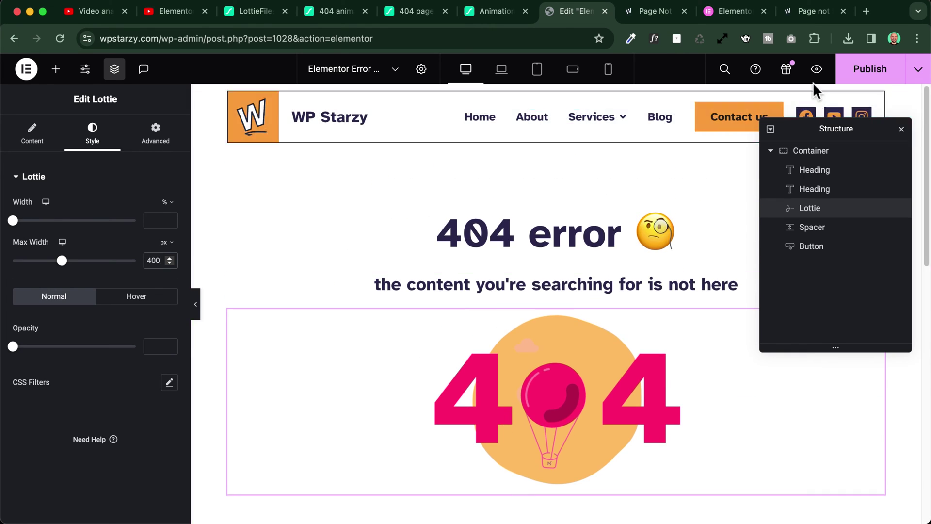
{"action": "left_click", "coordinate": [872, 73]}
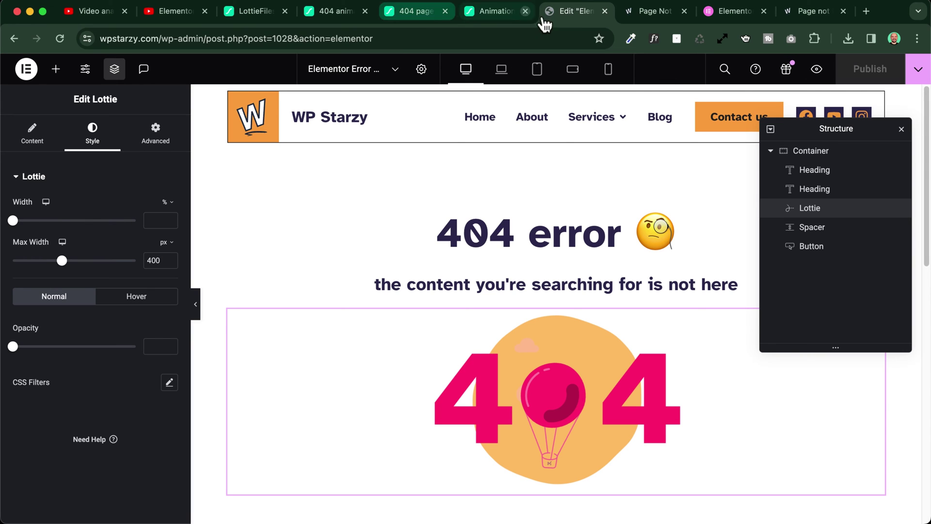
{"action": "left_click_drag", "start_coordinate": [163, 41], "coordinate": [503, 39]}
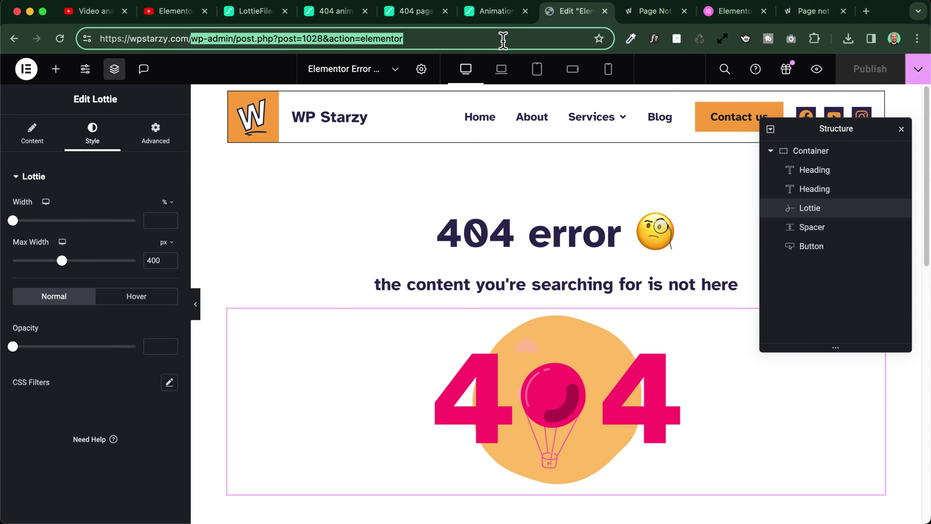
{"action": "type", "text": "sdfsdfdsf"}
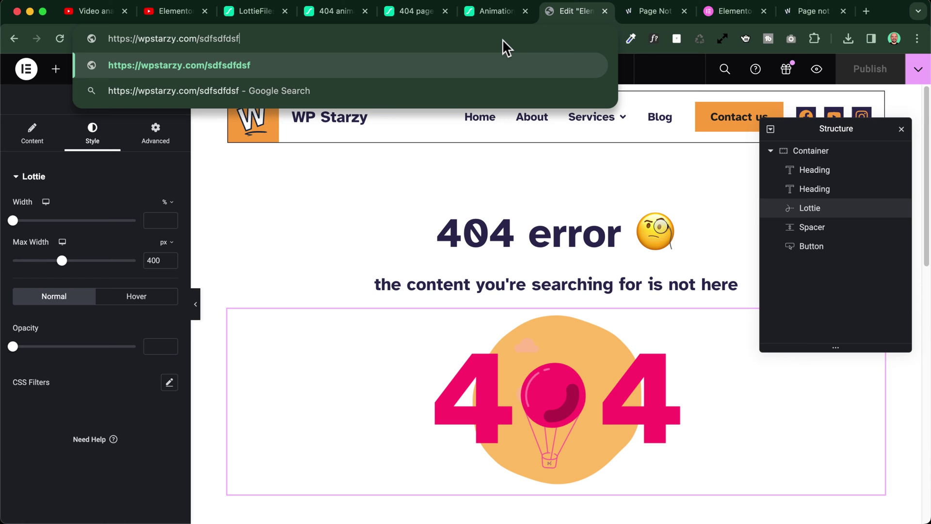
{"action": "key", "text": "Return"}
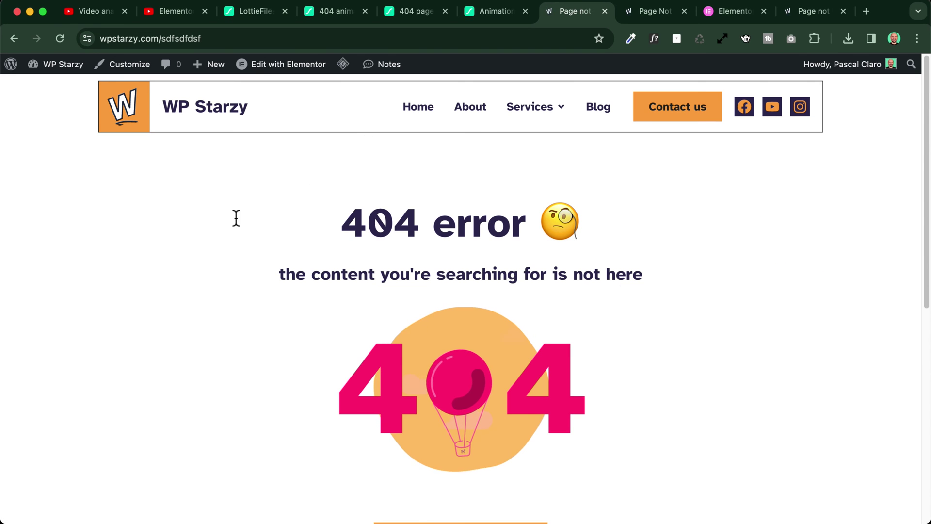
{"action": "scroll", "coordinate": [177, 261], "scroll_direction": "down", "scroll_amount": 3}
{"action": "scroll", "coordinate": [175, 258], "scroll_direction": "up", "scroll_amount": 2}
{"action": "scroll", "coordinate": [176, 258], "scroll_direction": "up", "scroll_amount": 3}
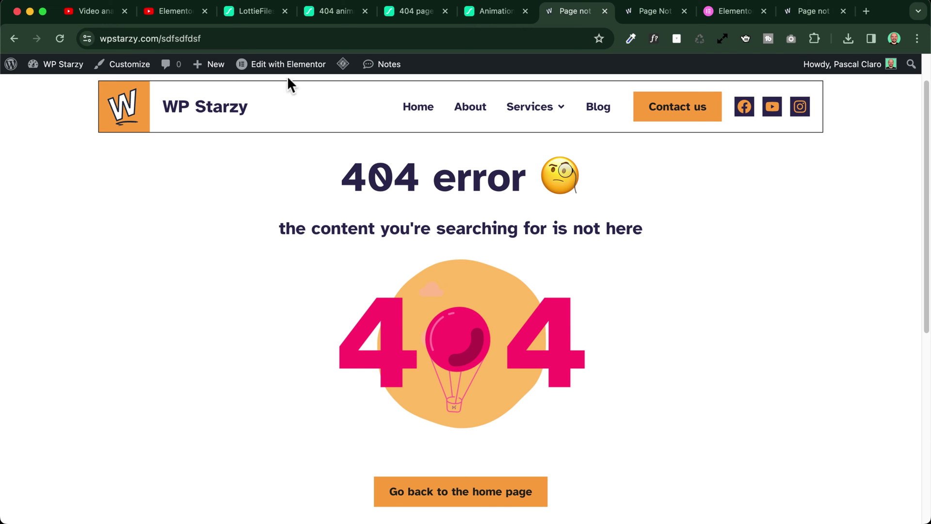
{"action": "mouse_move", "coordinate": [282, 64]}
{"action": "left_click", "coordinate": [278, 154]}
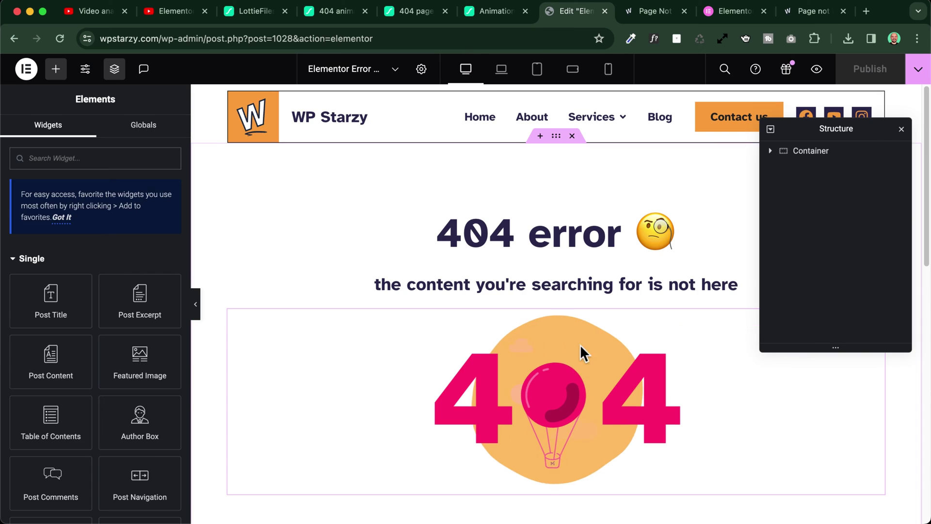
- In the Lottie widget's Settings, set Loop to Yes and raise Play Speed to about 1.9x
{"action": "left_click", "coordinate": [570, 359]}
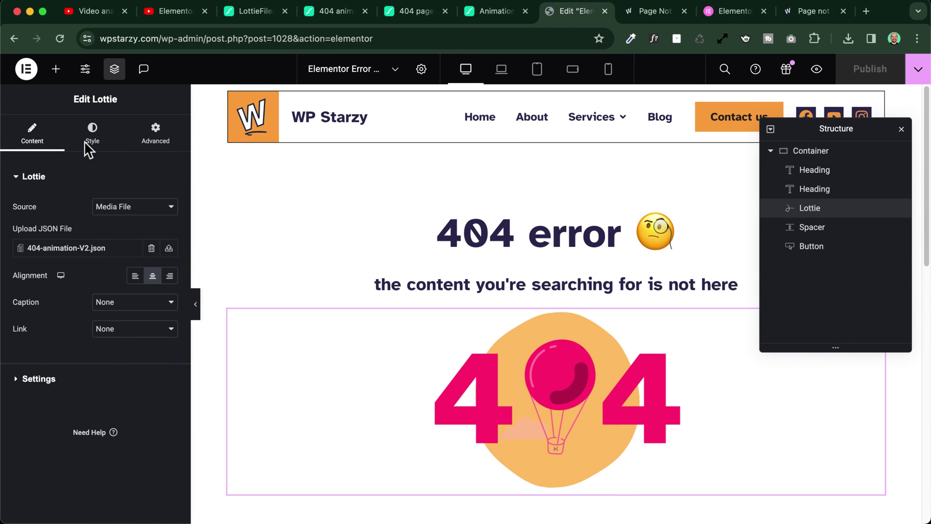
{"action": "left_click", "coordinate": [42, 381]}
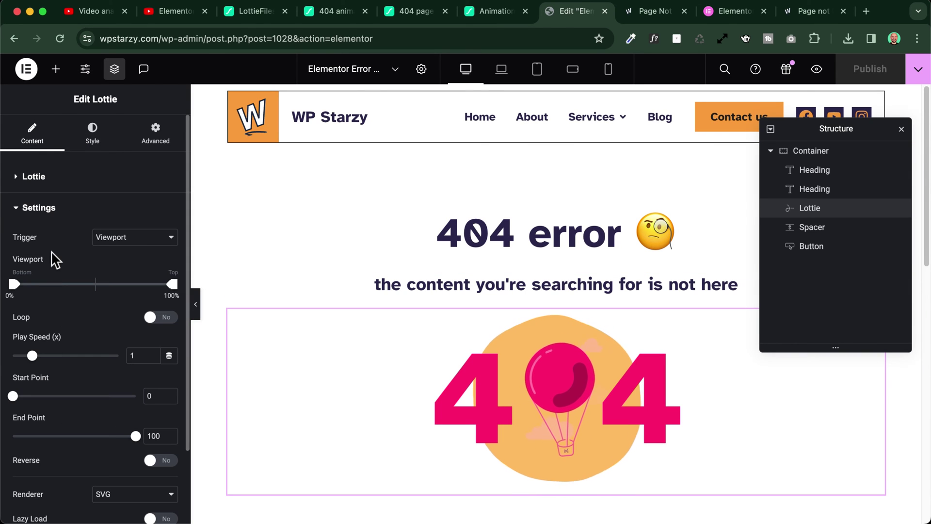
{"action": "scroll", "coordinate": [52, 252], "scroll_direction": "down", "scroll_amount": 2}
{"action": "scroll", "coordinate": [52, 252], "scroll_direction": "up", "scroll_amount": 2}
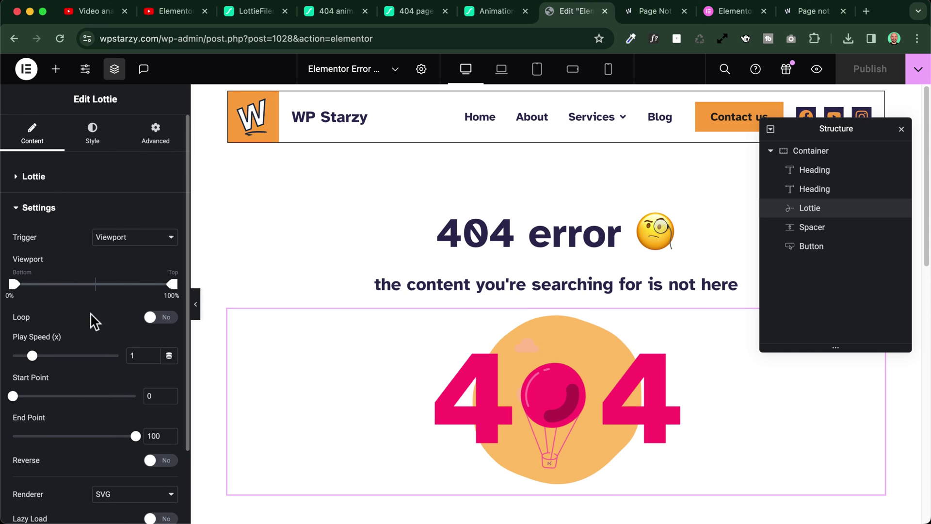
{"action": "left_click", "coordinate": [155, 319]}
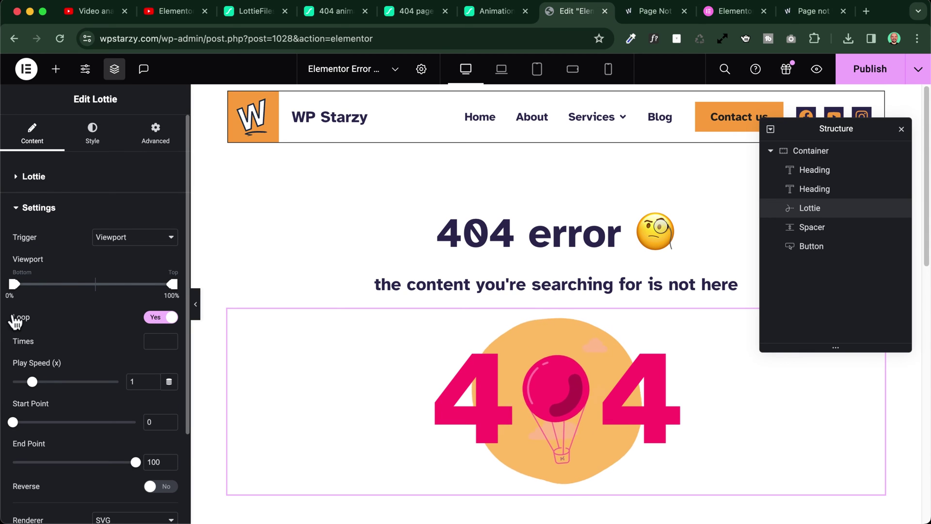
{"action": "left_click", "coordinate": [157, 343]}
{"action": "scroll", "coordinate": [47, 345], "scroll_direction": "down", "scroll_amount": 3}
{"action": "scroll", "coordinate": [97, 316], "scroll_direction": "down", "scroll_amount": 1}
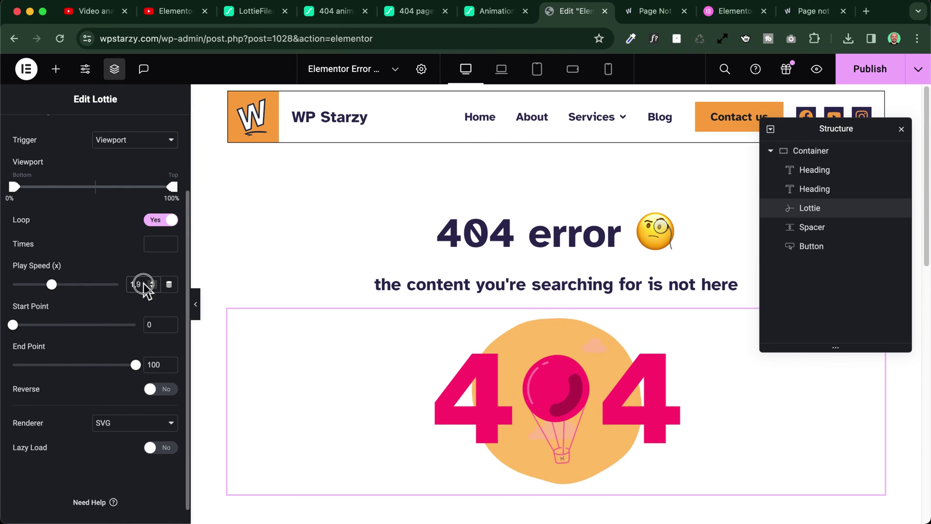
- Set Play Speed to 10, keeping the start and end points at 0 and 100
{"action": "left_click_drag", "start_coordinate": [140, 284], "coordinate": [115, 291]}
{"action": "type", "text": "0"}
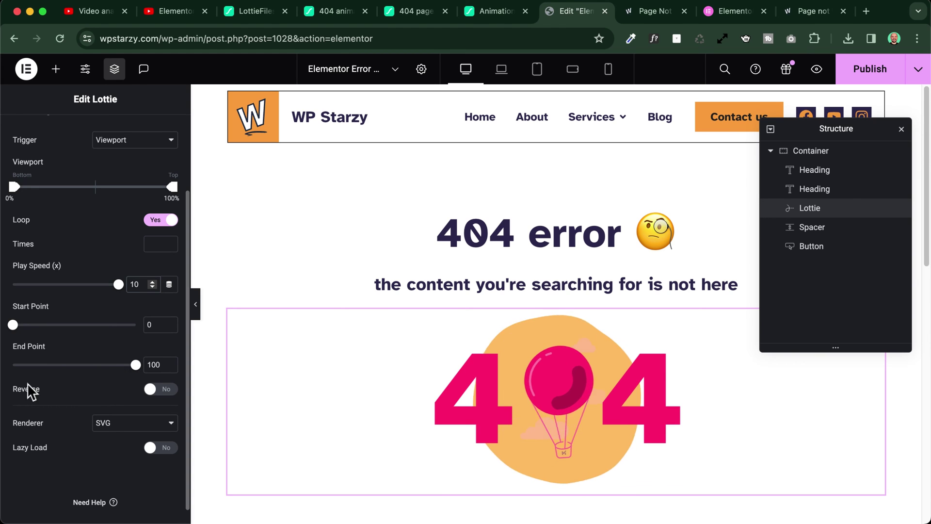
{"action": "left_click_drag", "start_coordinate": [13, 325], "coordinate": [97, 325]}
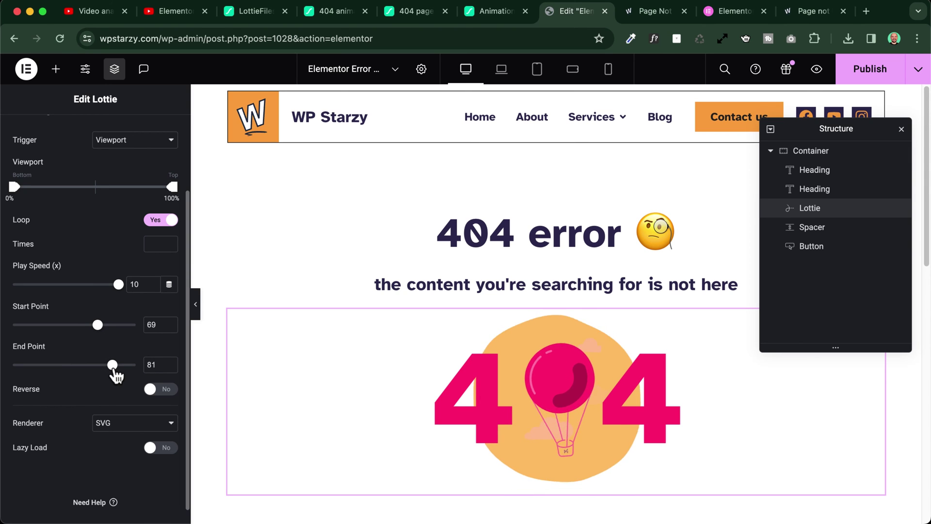
{"action": "left_click_drag", "start_coordinate": [113, 366], "coordinate": [136, 365]}
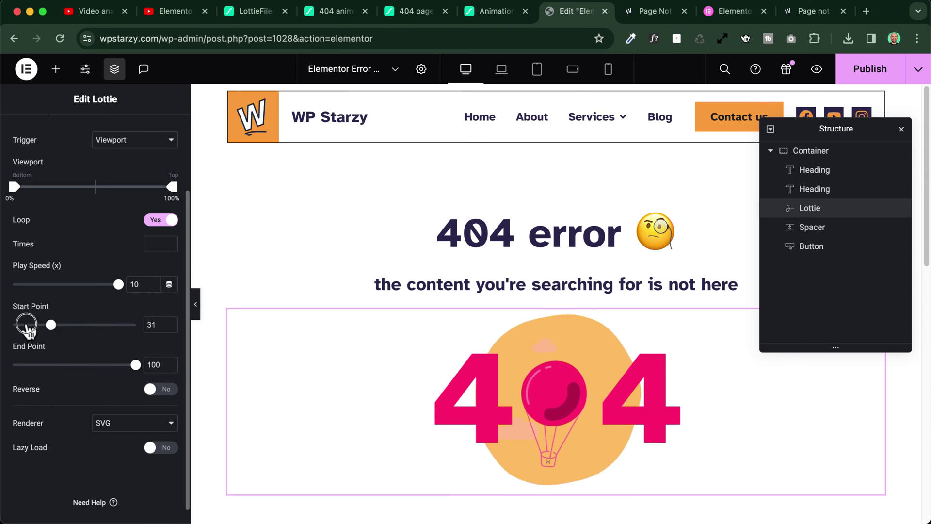
{"action": "left_click_drag", "start_coordinate": [4, 327], "coordinate": [2, 327]}
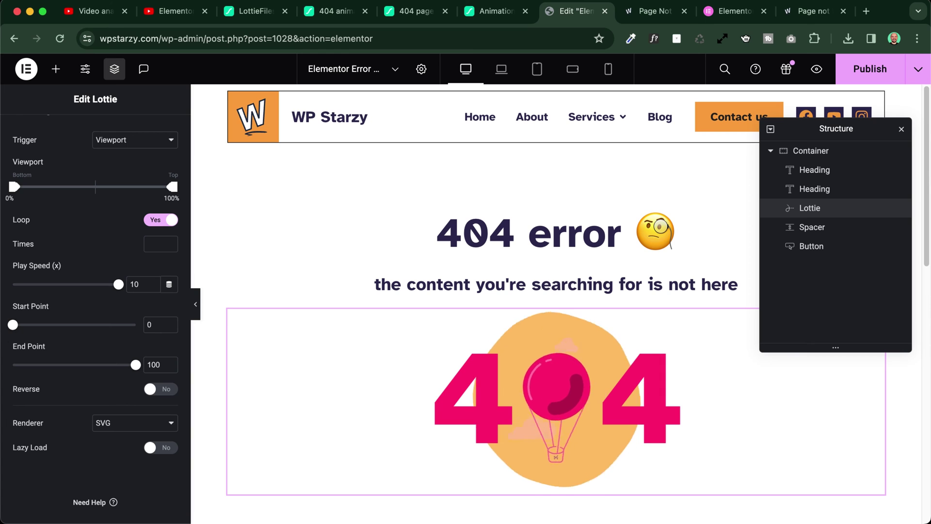
- Leave Reverse off, turn Lazy Load on, and publish the 404 template
{"action": "left_click", "coordinate": [156, 390]}
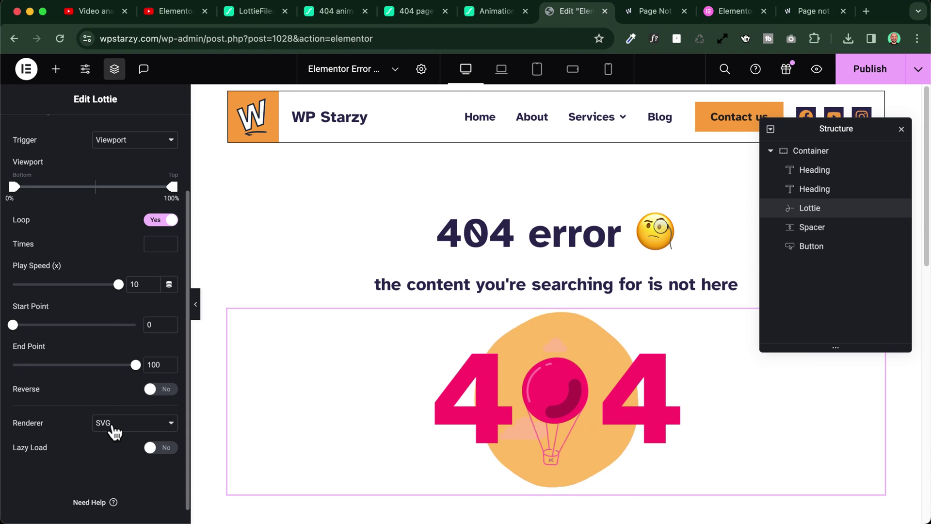
{"action": "left_click", "coordinate": [164, 449]}
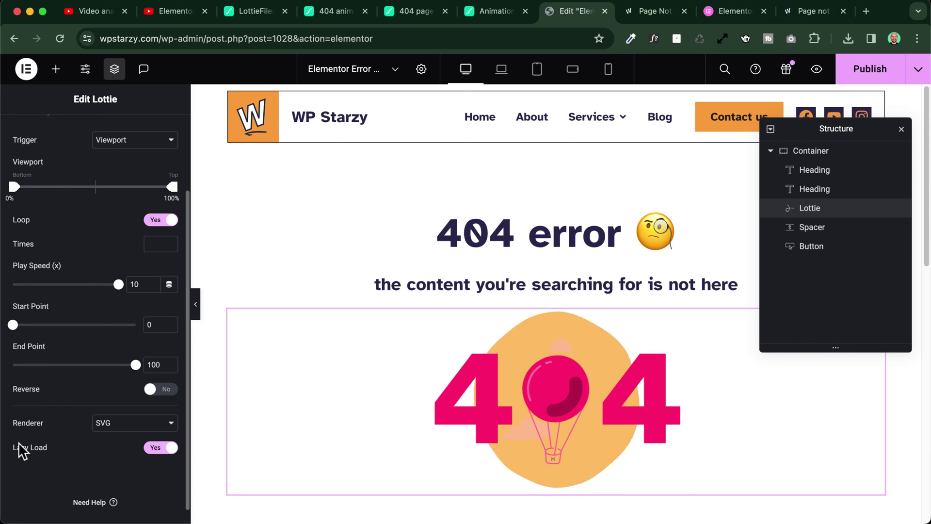
{"action": "left_click", "coordinate": [871, 70]}
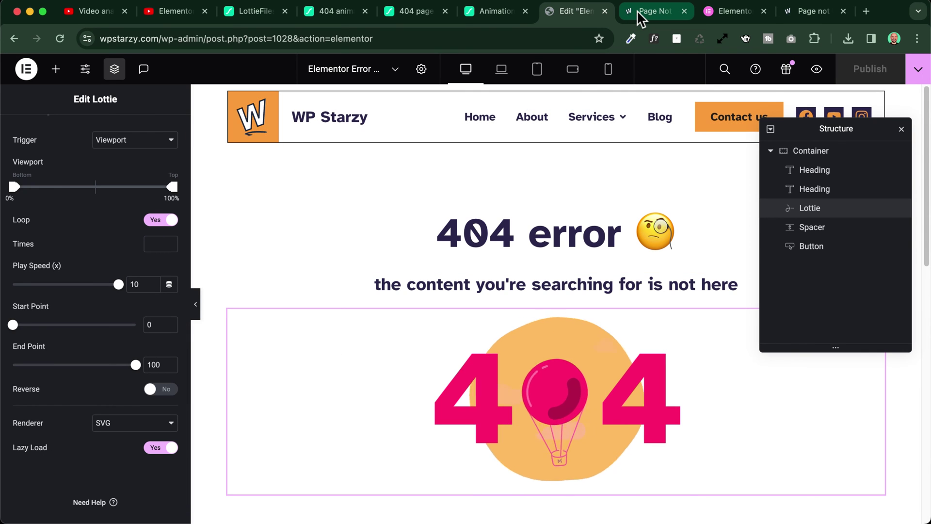
- Load the made-up address path 'wsdfsf' to view the live 404 page with its balloon animation
{"action": "left_click", "coordinate": [169, 38]}
{"action": "left_click_drag", "start_coordinate": [228, 39], "coordinate": [501, 39]}
{"action": "type", "text": "wsdfsf"}
{"action": "key", "text": "Return"}
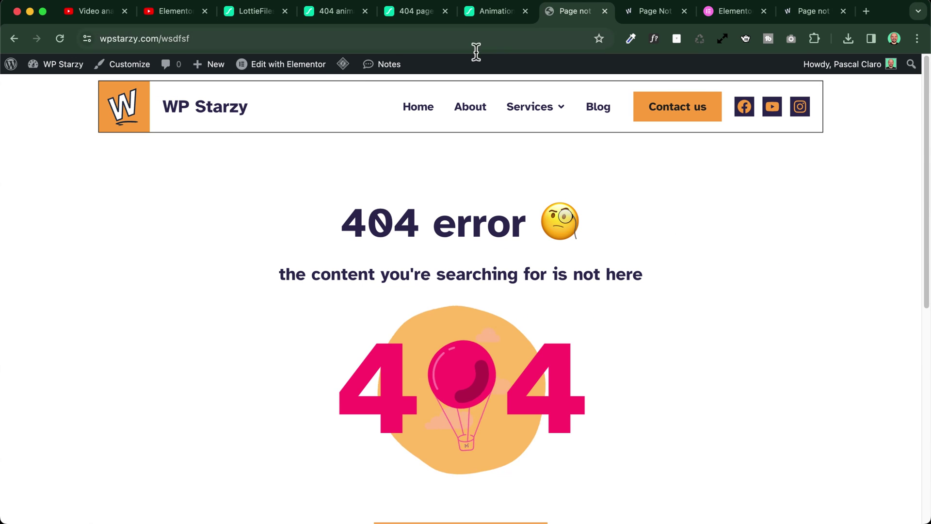
{"action": "scroll", "coordinate": [167, 205], "scroll_direction": "down", "scroll_amount": 4}
{"action": "scroll", "coordinate": [166, 206], "scroll_direction": "up", "scroll_amount": 4}
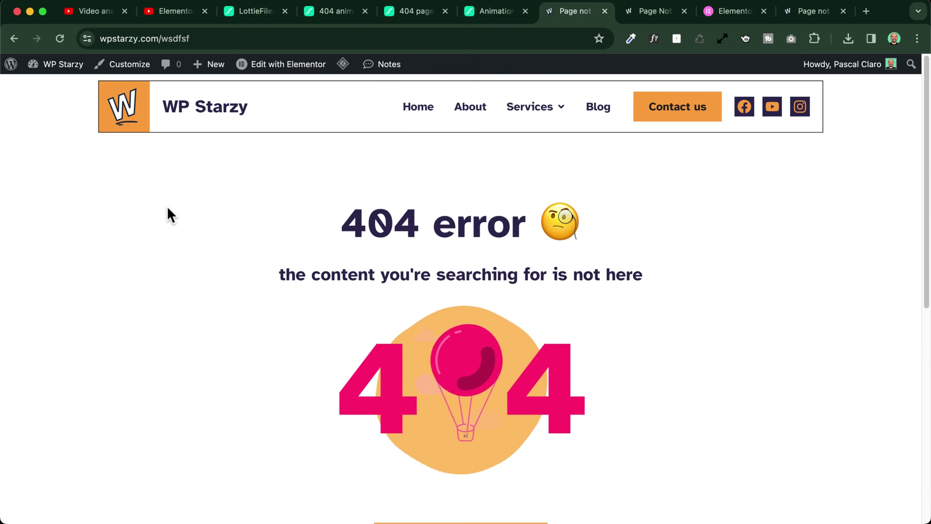
- Return to LottieFiles and close the 404 Animation preview
{"action": "left_click", "coordinate": [254, 12]}
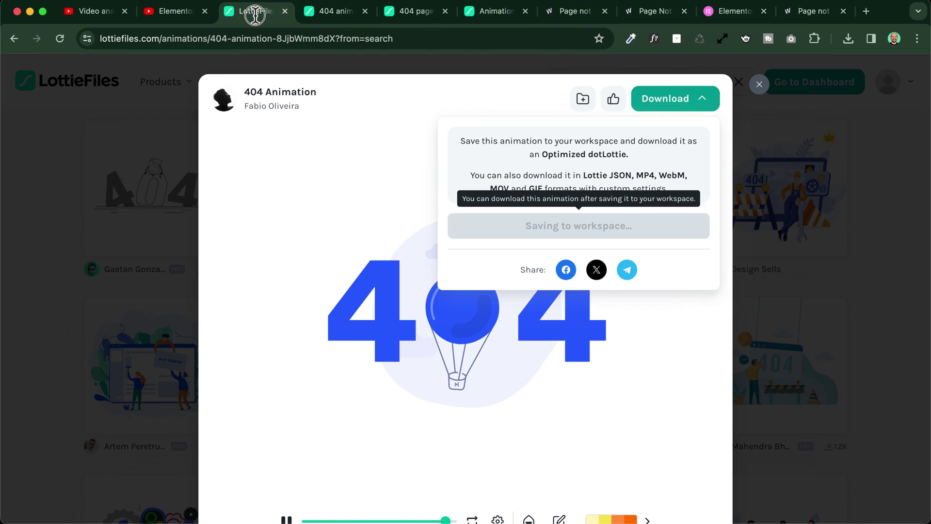
{"action": "left_click", "coordinate": [760, 86]}
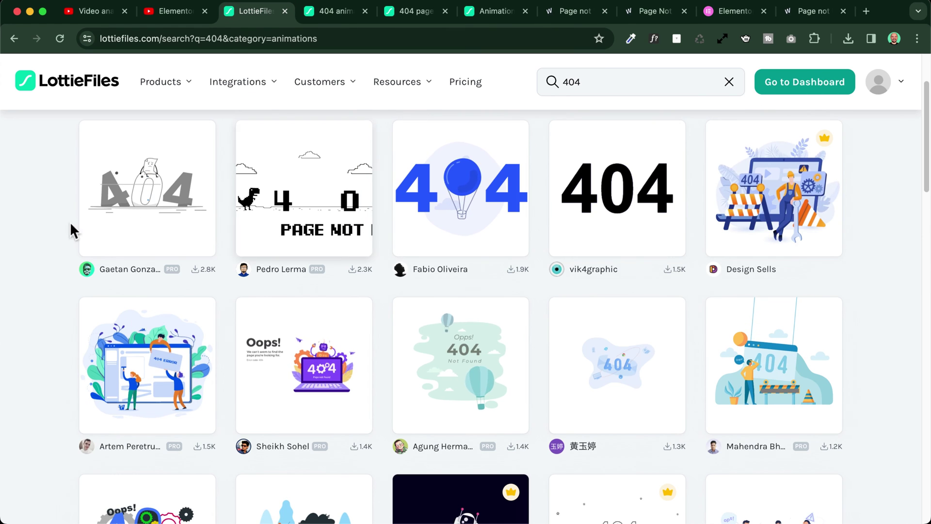
{"action": "scroll", "coordinate": [39, 226], "scroll_direction": "up", "scroll_amount": 1}
{"action": "scroll", "coordinate": [30, 223], "scroll_direction": "up", "scroll_amount": 2}
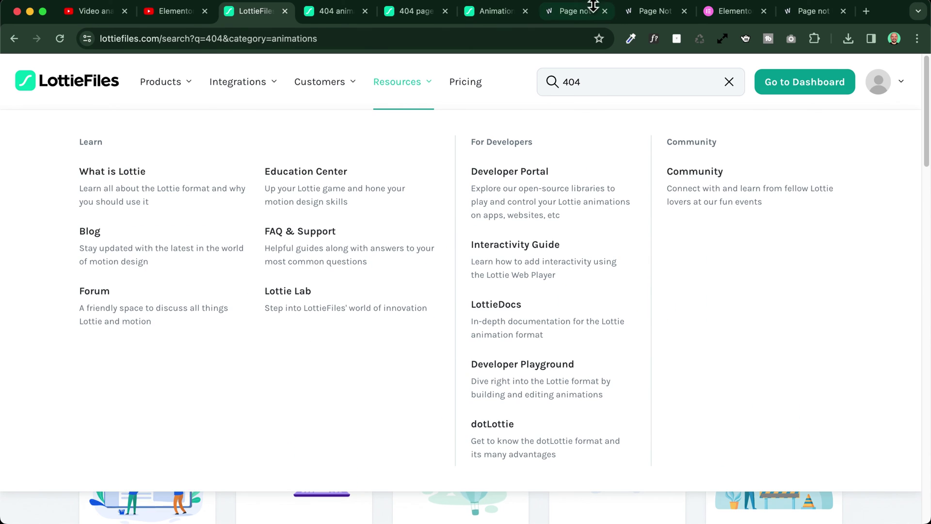
{"action": "left_click", "coordinate": [592, 6]}
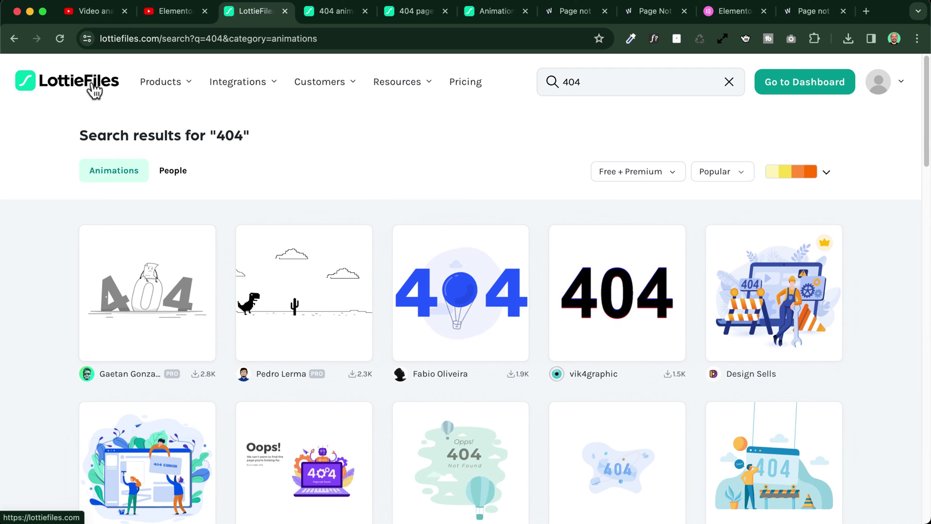
- Open the Aniki Hamster animation from the workspace dashboard
{"action": "left_click", "coordinate": [878, 81]}
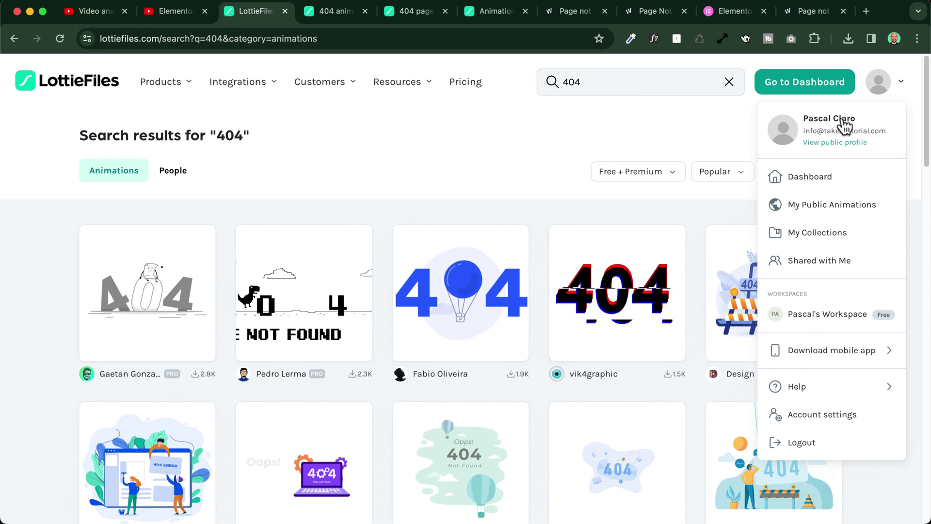
{"action": "left_click", "coordinate": [826, 170]}
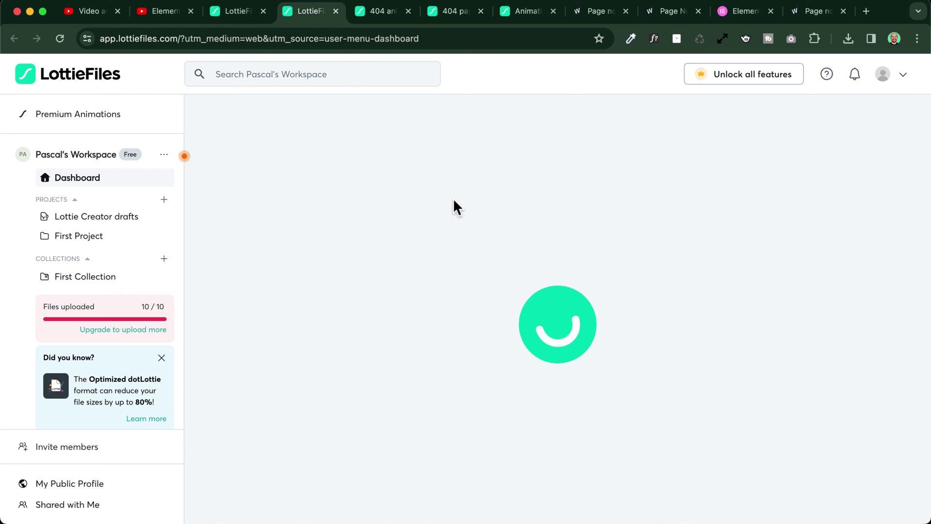
{"action": "scroll", "coordinate": [514, 164], "scroll_direction": "down", "scroll_amount": 3}
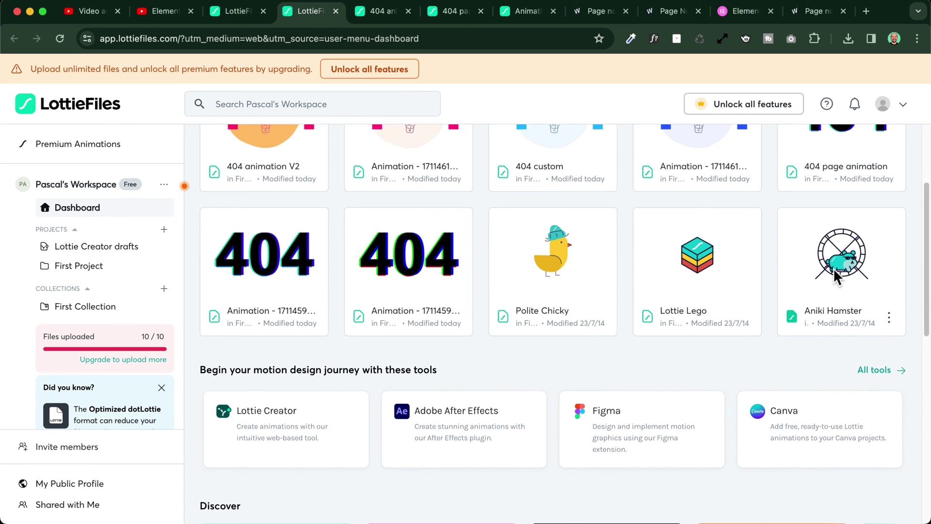
{"action": "left_click", "coordinate": [836, 278]}
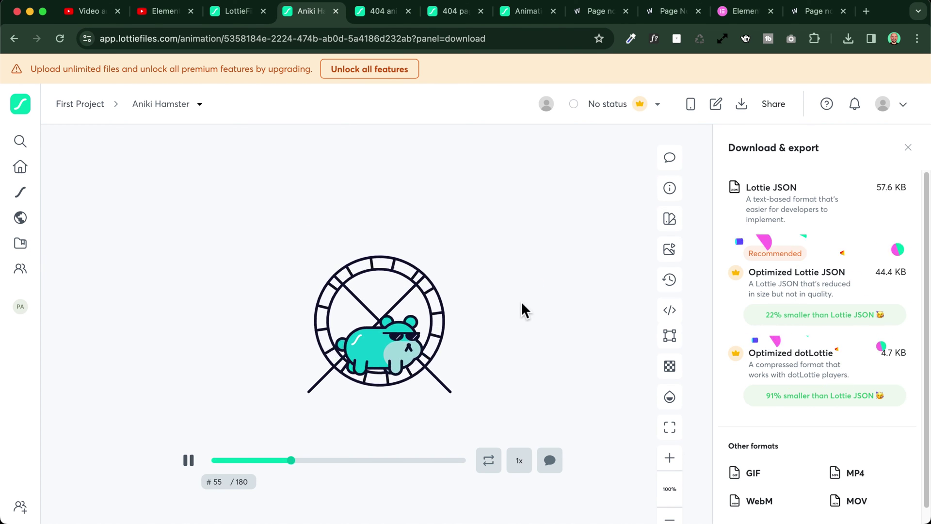
{"action": "scroll", "coordinate": [465, 256], "scroll_direction": "up", "scroll_amount": 5, "text": "ctrl"}
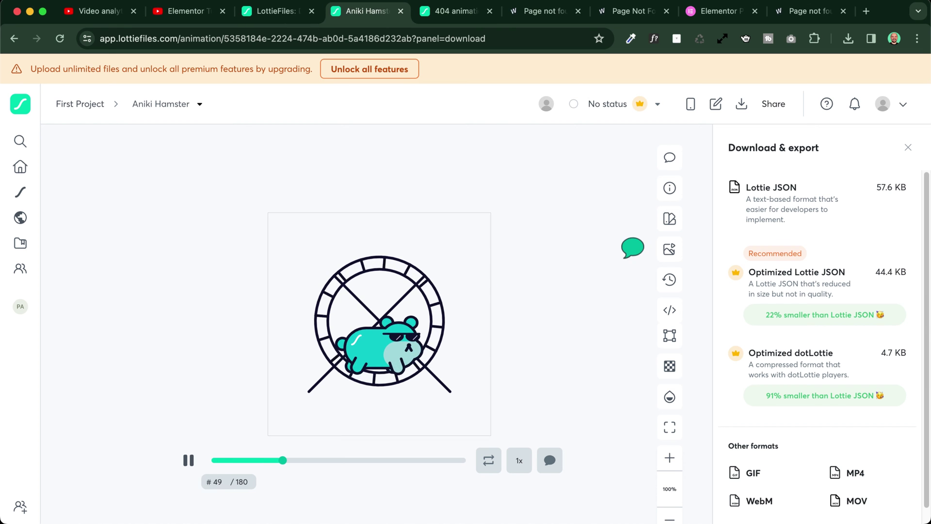
- Recolour the hamster with a blue-teal preset from the colour palette
{"action": "left_click", "coordinate": [670, 221]}
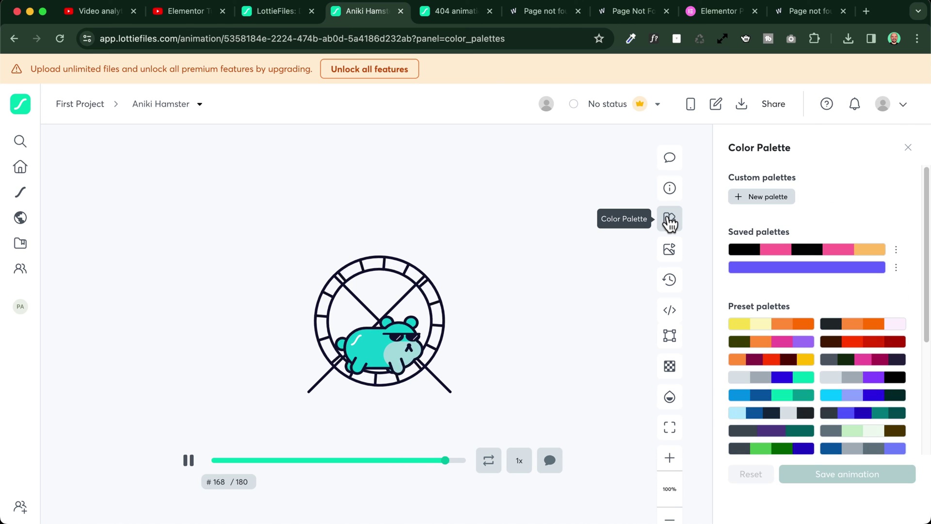
{"action": "left_click", "coordinate": [786, 252]}
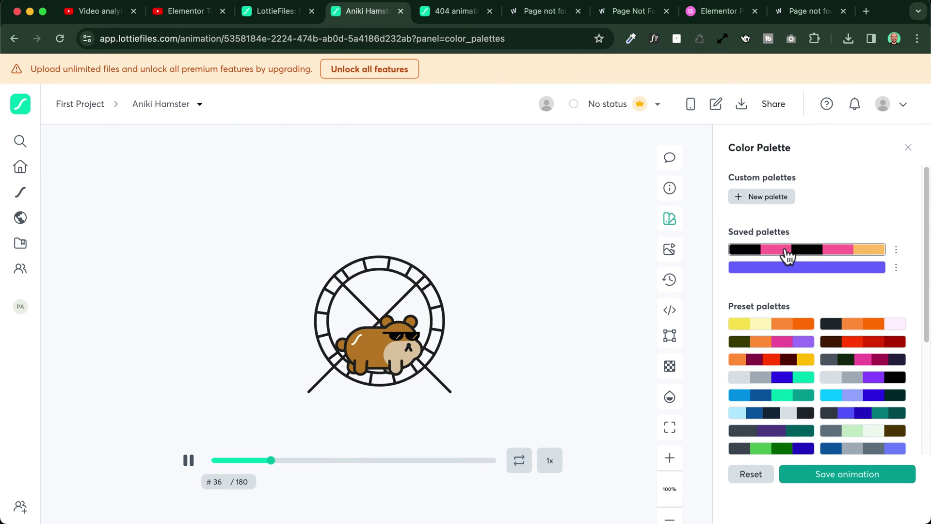
{"action": "left_click", "coordinate": [771, 394]}
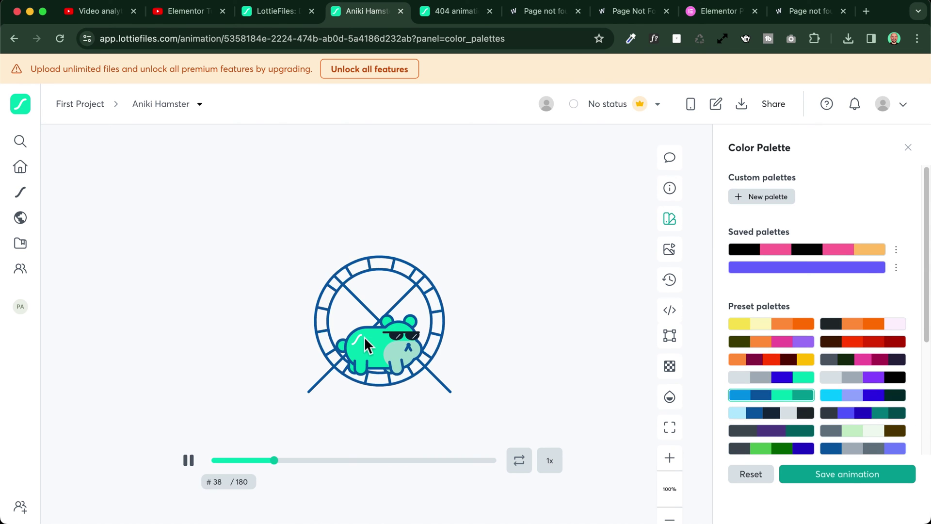
- Try saving the recolour as new animation '404', dismiss the upgrade prompt, and return to First Project
{"action": "left_click", "coordinate": [847, 475]}
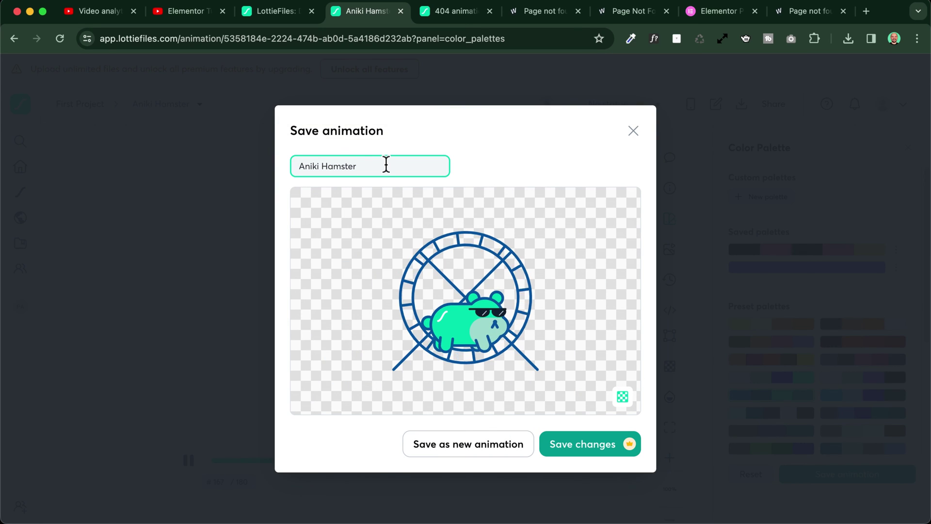
{"action": "type", "text": " 404"}
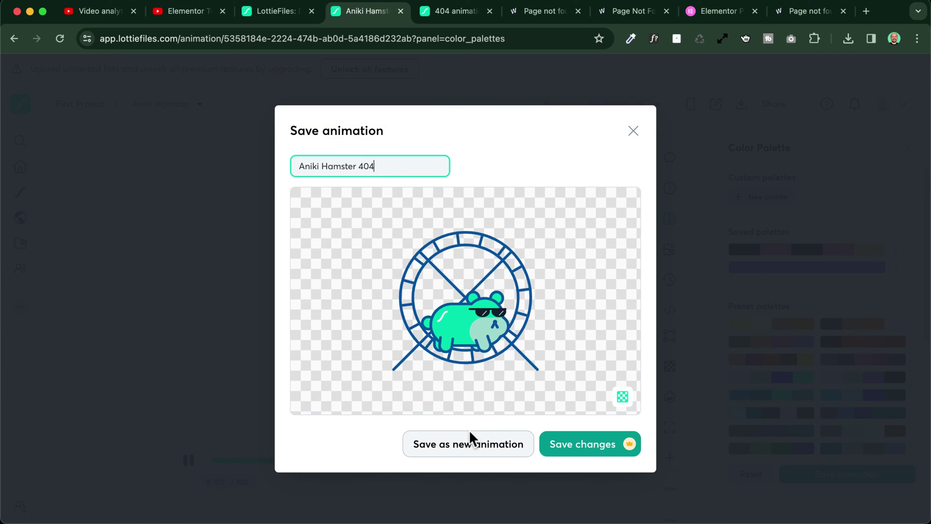
{"action": "left_click", "coordinate": [470, 436]}
{"action": "left_click", "coordinate": [563, 439]}
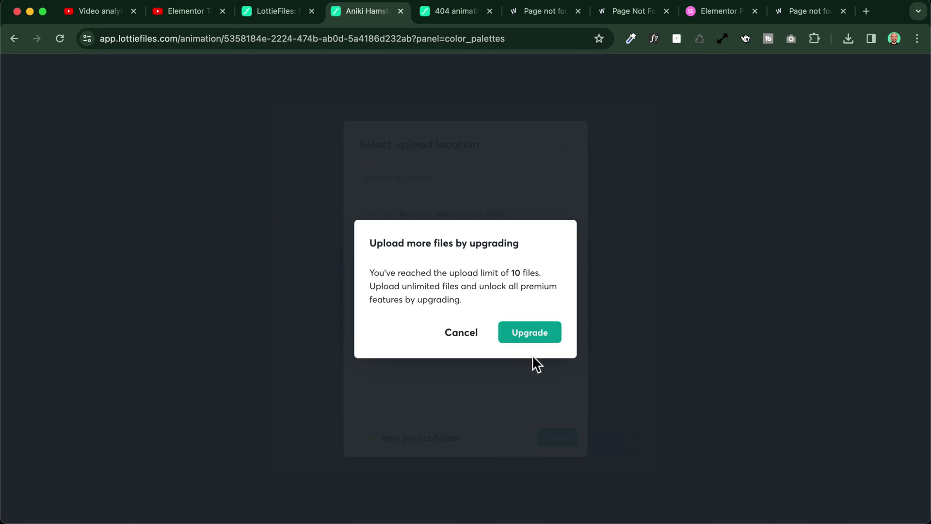
{"action": "left_click", "coordinate": [533, 359]}
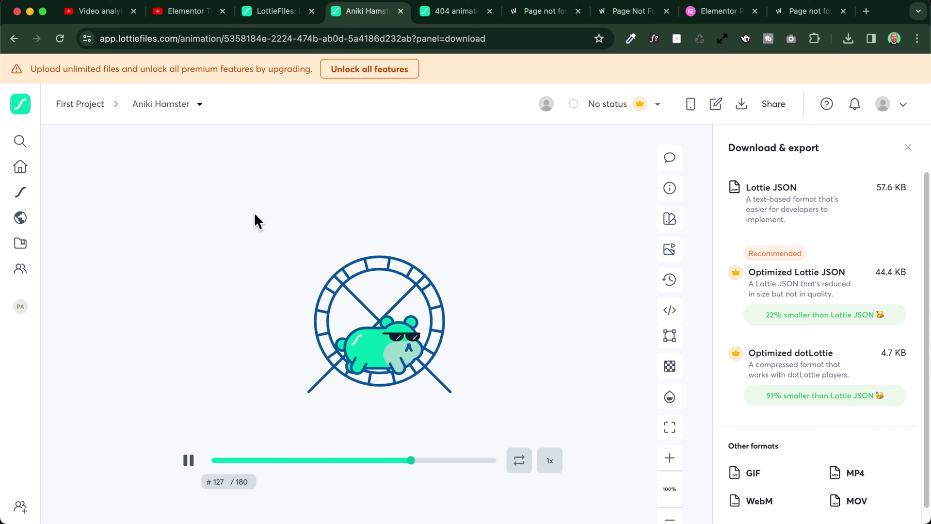
{"action": "key", "text": "Escape"}
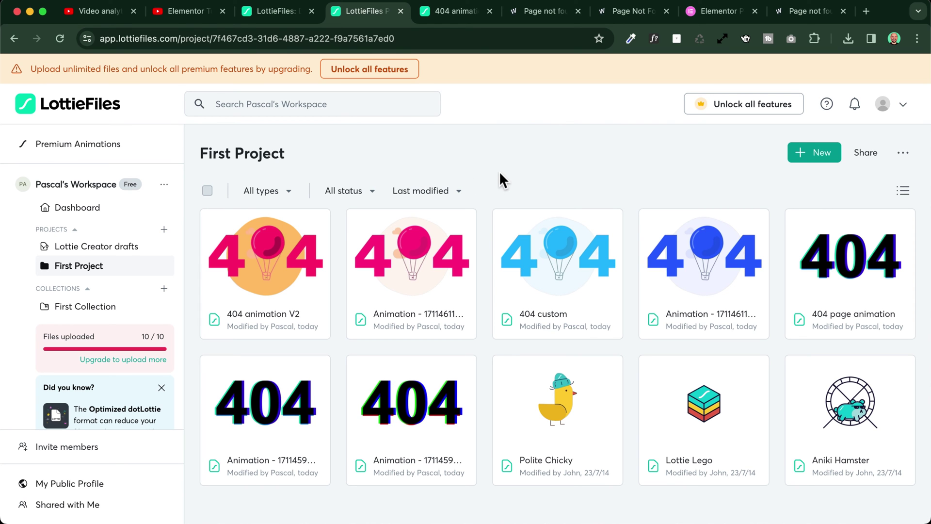
- Delete the Lottie Lego and blue balloon 404 animations from First Project
{"action": "mouse_move", "coordinate": [703, 420]}
{"action": "left_click", "coordinate": [755, 469]}
{"action": "left_click", "coordinate": [796, 440]}
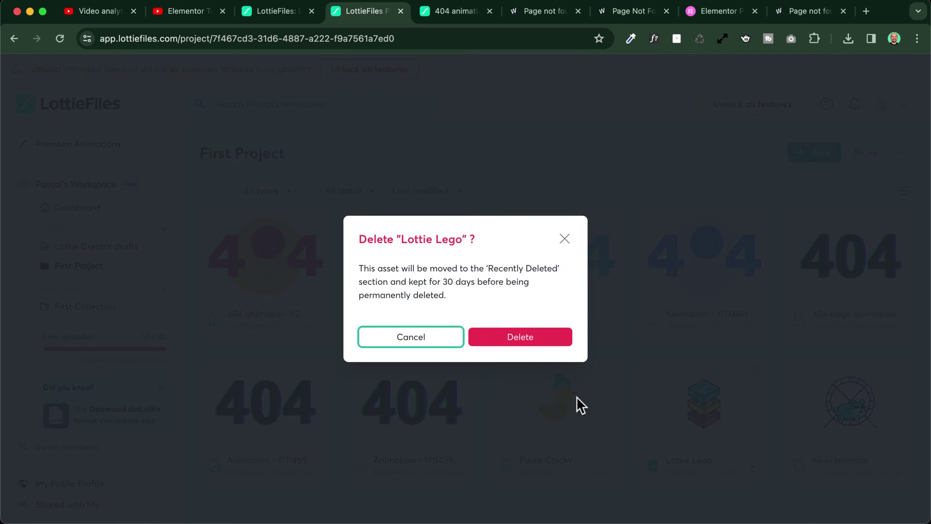
{"action": "left_click", "coordinate": [534, 339]}
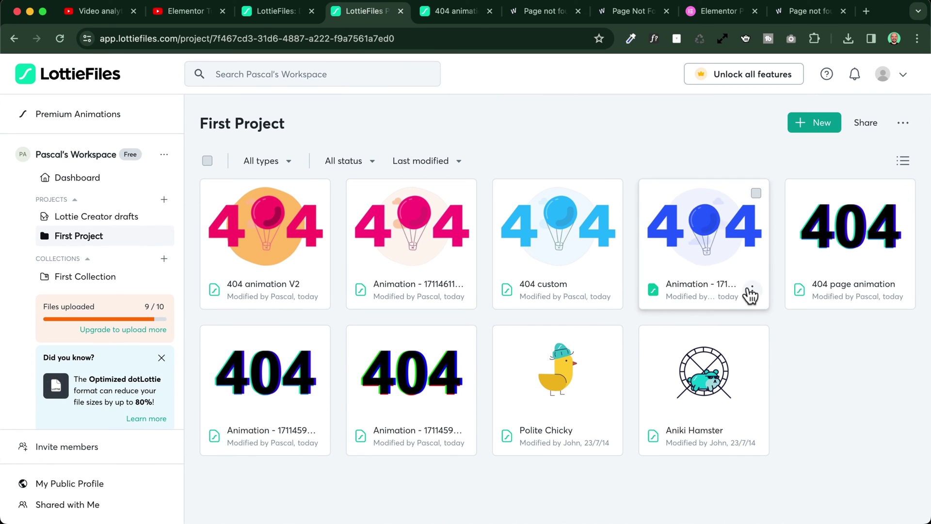
{"action": "left_click", "coordinate": [750, 294]}
{"action": "scroll", "coordinate": [785, 485], "scroll_direction": "down", "scroll_amount": 3}
{"action": "left_click", "coordinate": [788, 507]}
{"action": "left_click", "coordinate": [512, 336]}
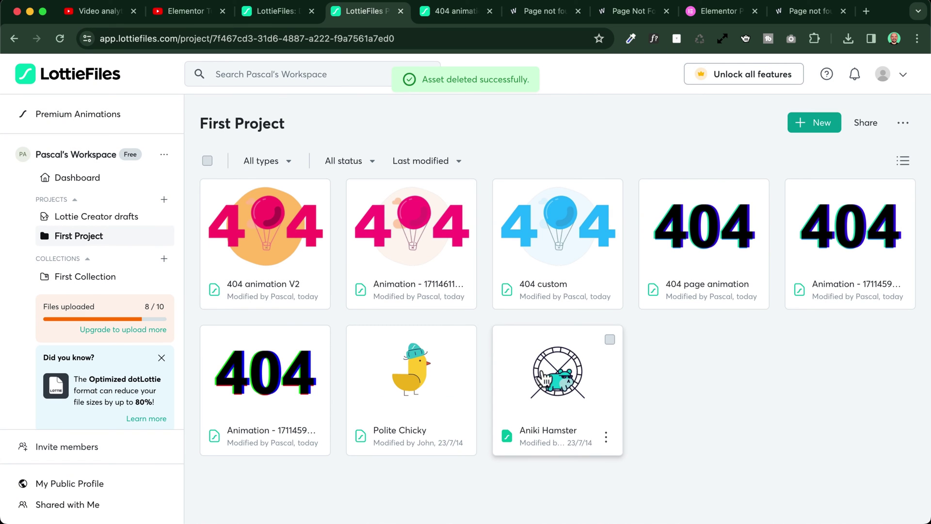
- Recolour Aniki Hamster with the blue preset and save it as a new animation in First Project
{"action": "left_click", "coordinate": [562, 373]}
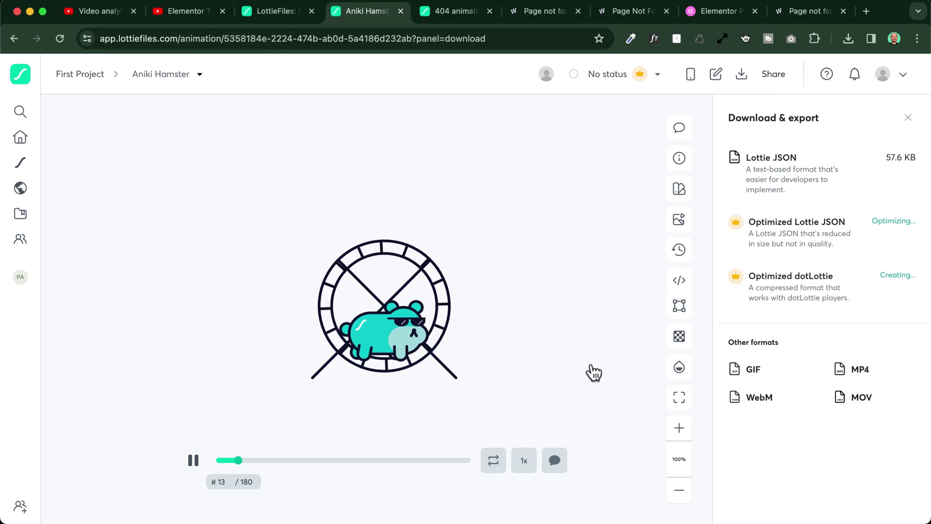
{"action": "left_click", "coordinate": [680, 189]}
{"action": "left_click", "coordinate": [771, 365]}
{"action": "left_click", "coordinate": [819, 475]}
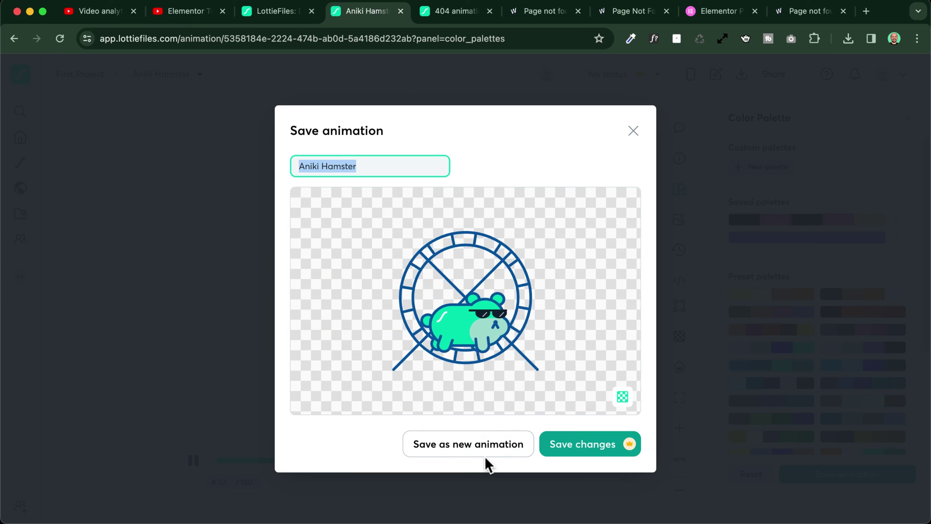
{"action": "left_click", "coordinate": [478, 444]}
{"action": "left_click", "coordinate": [559, 440]}
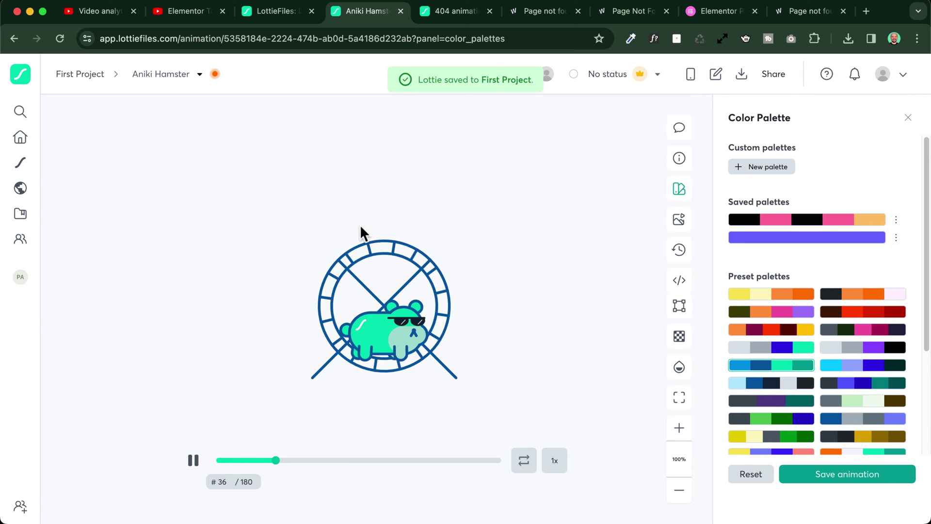
- Download the recoloured hamster as Lottie JSON and return to the site's 404 page
{"action": "left_click", "coordinate": [740, 75]}
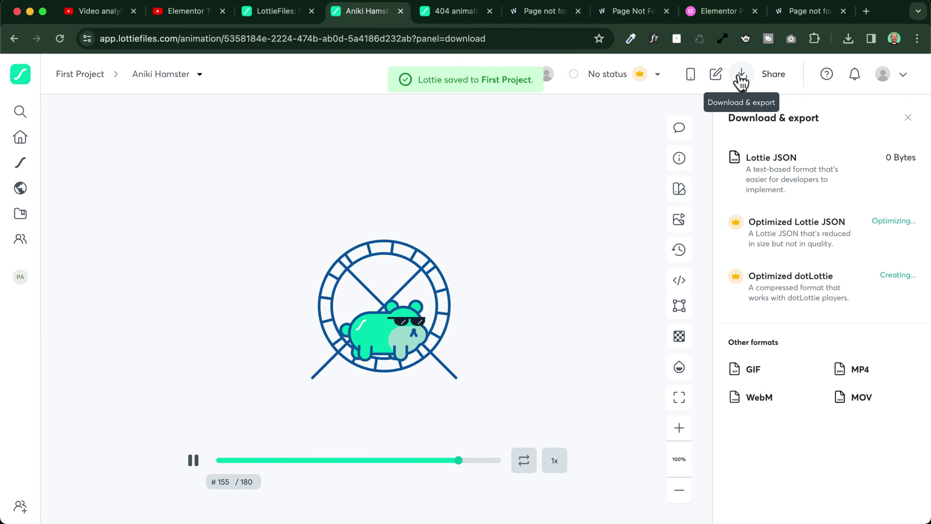
{"action": "left_click", "coordinate": [760, 162]}
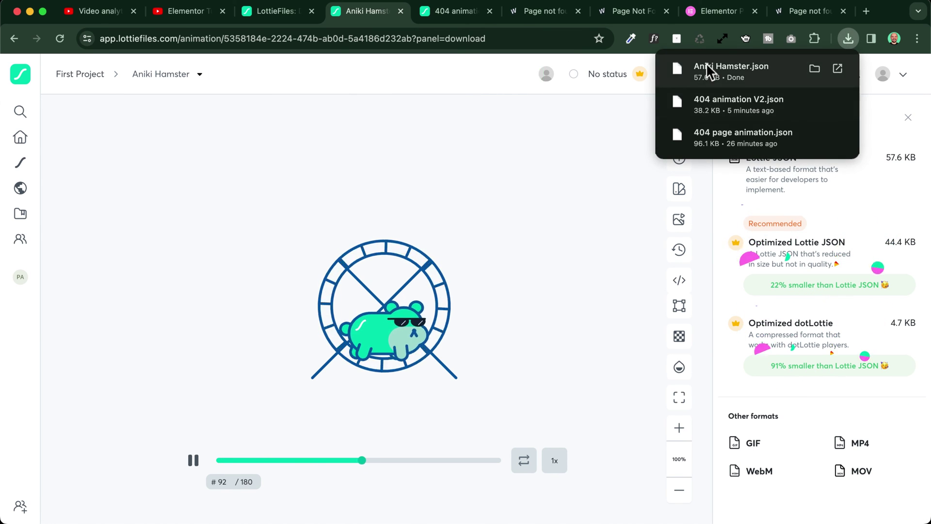
{"action": "left_click", "coordinate": [545, 11]}
{"action": "mouse_move", "coordinate": [281, 64]}
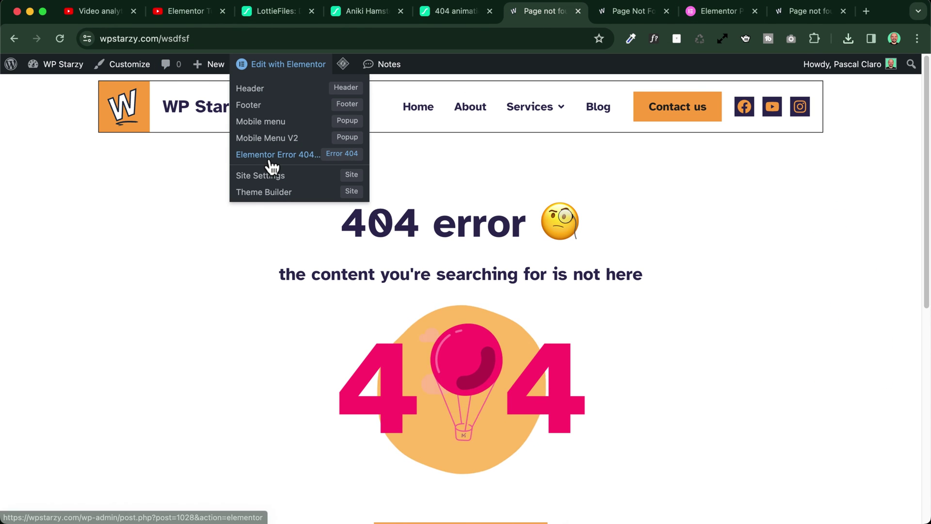
- Upload Aniki Hamster.json into the Error 404 template's Lottie widget, replacing the balloon
{"action": "left_click", "coordinate": [272, 154]}
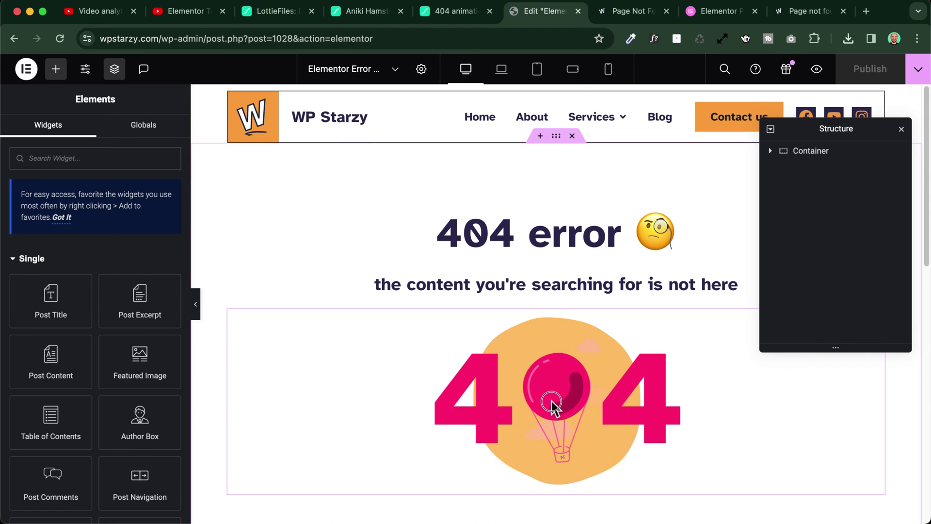
{"action": "left_click", "coordinate": [548, 403]}
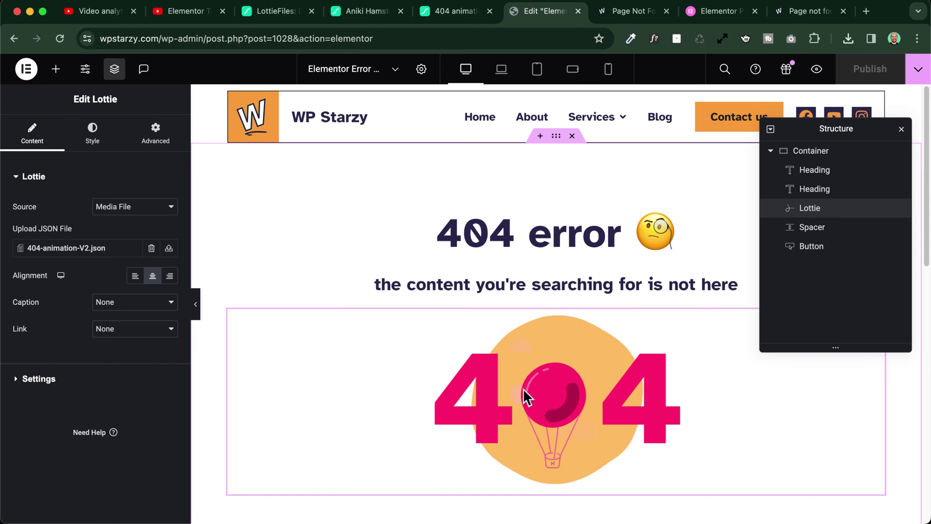
{"action": "left_click", "coordinate": [168, 248]}
{"action": "left_click", "coordinate": [176, 124]}
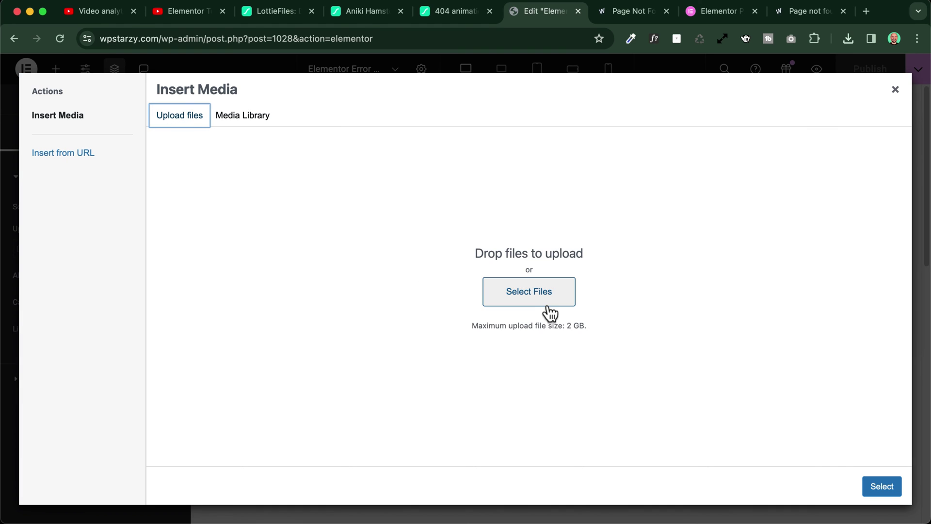
{"action": "left_click", "coordinate": [515, 297]}
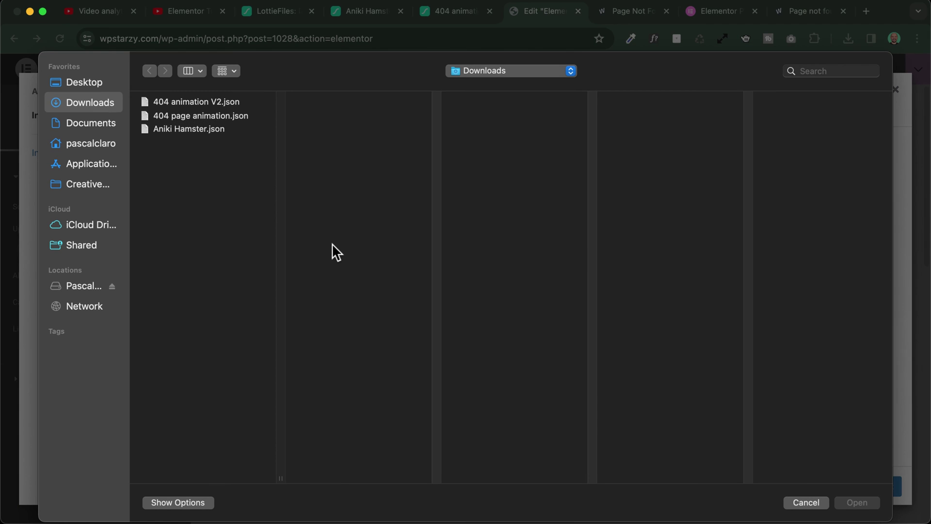
{"action": "left_click", "coordinate": [185, 128]}
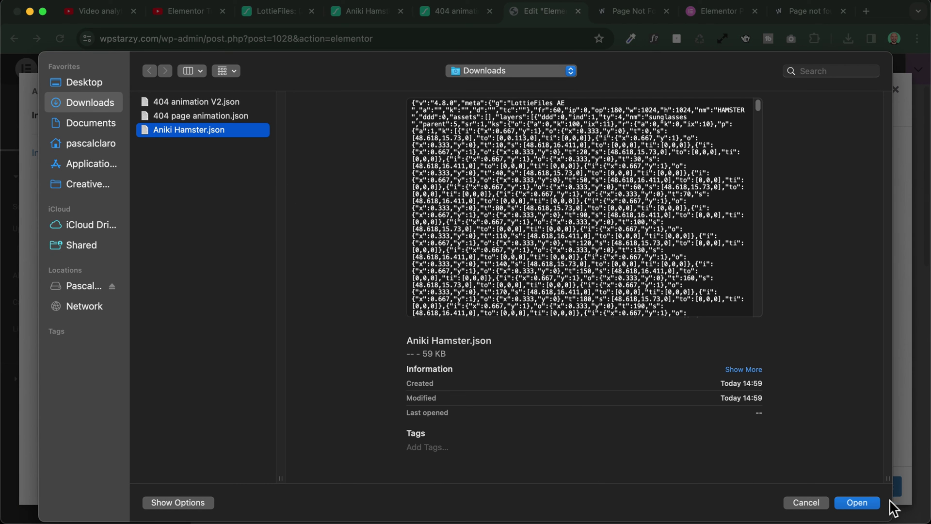
{"action": "left_click", "coordinate": [868, 504]}
{"action": "left_click", "coordinate": [879, 486]}
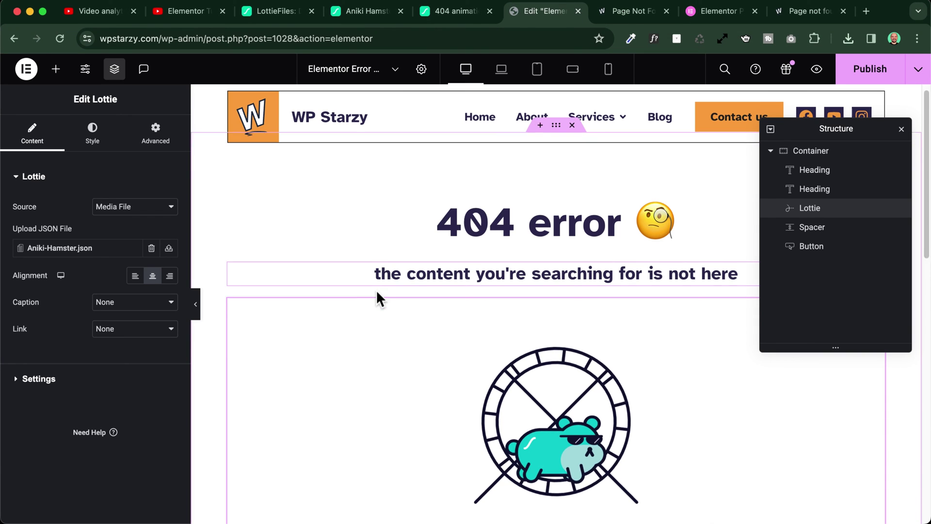
- Set the hamster Lottie's play speed to 1 and compare with the WP Roads reference 404 page
{"action": "scroll", "coordinate": [377, 291], "scroll_direction": "down", "scroll_amount": 3}
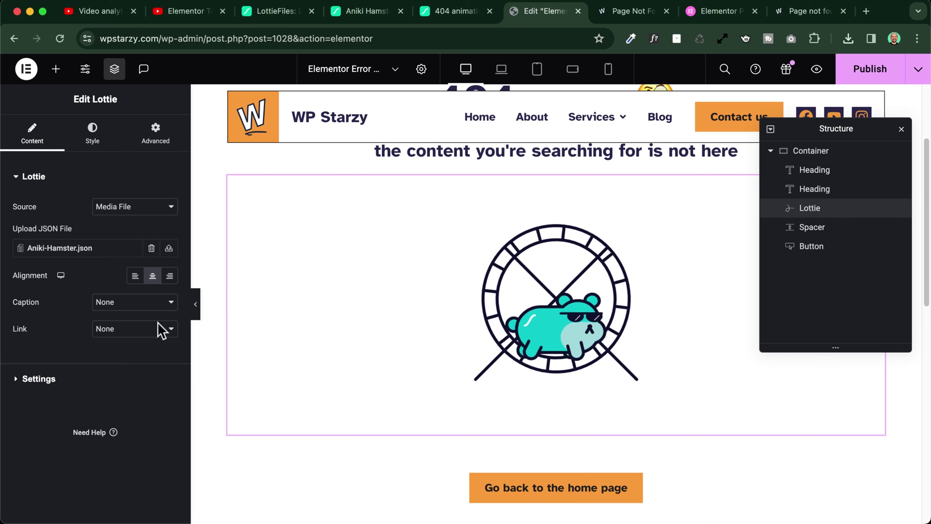
{"action": "left_click", "coordinate": [46, 386]}
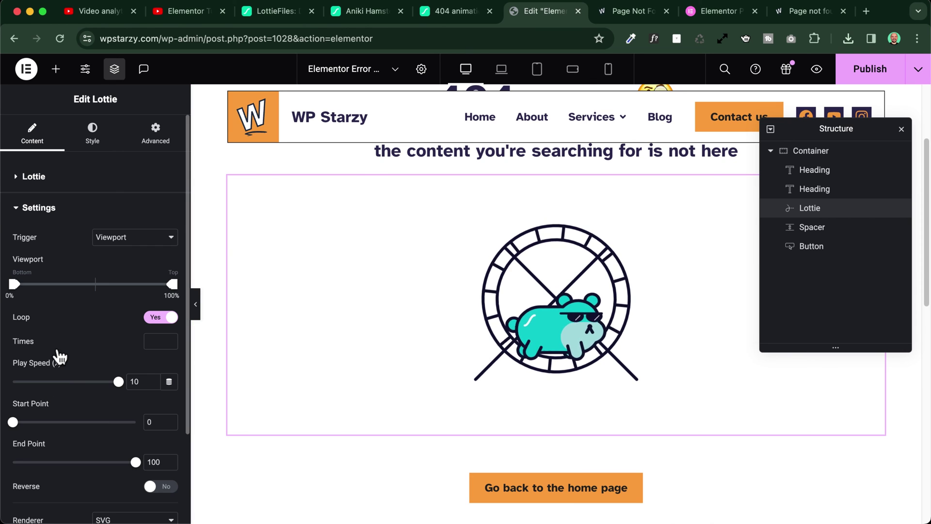
{"action": "scroll", "coordinate": [58, 356], "scroll_direction": "down", "scroll_amount": 3}
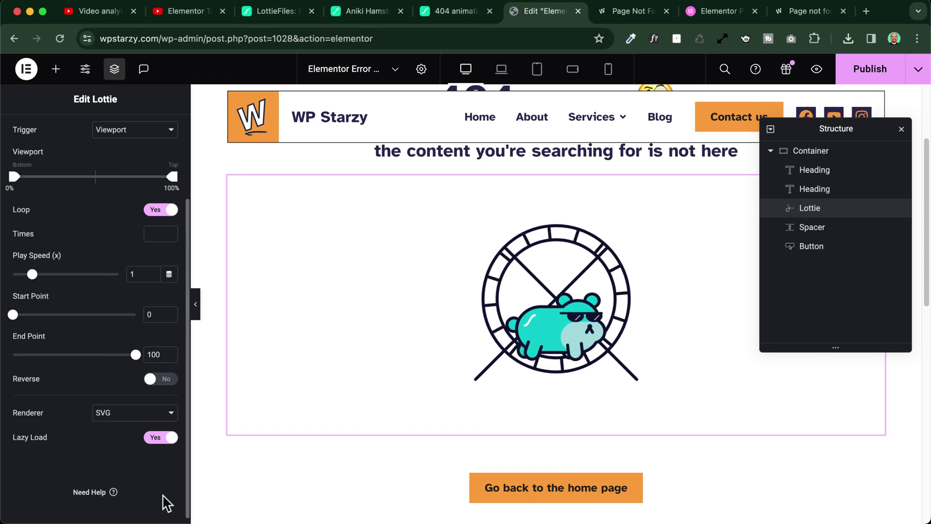
{"action": "scroll", "coordinate": [345, 365], "scroll_direction": "up", "scroll_amount": 3}
{"action": "scroll", "coordinate": [82, 162], "scroll_direction": "up", "scroll_amount": 5}
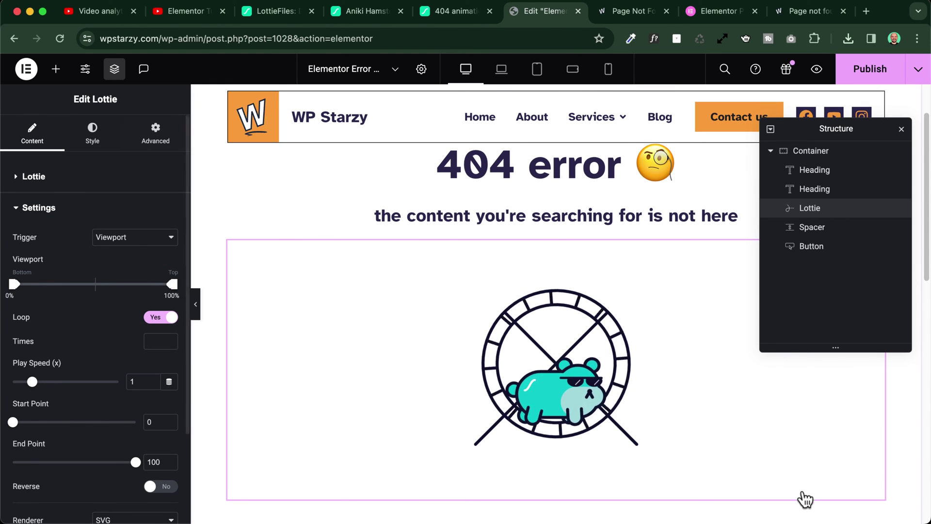
{"action": "scroll", "coordinate": [735, 419], "scroll_direction": "down", "scroll_amount": 3}
{"action": "scroll", "coordinate": [588, 295], "scroll_direction": "up", "scroll_amount": 1}
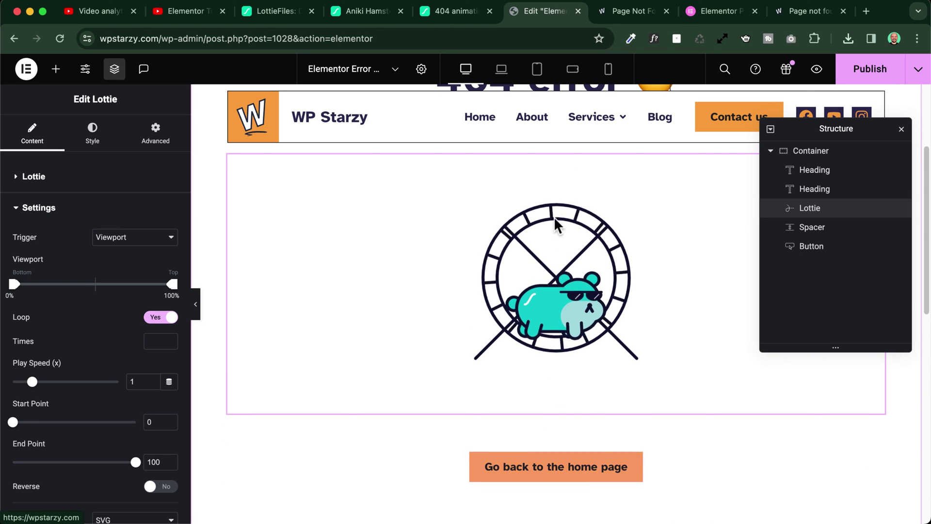
{"action": "left_click", "coordinate": [630, 11]}
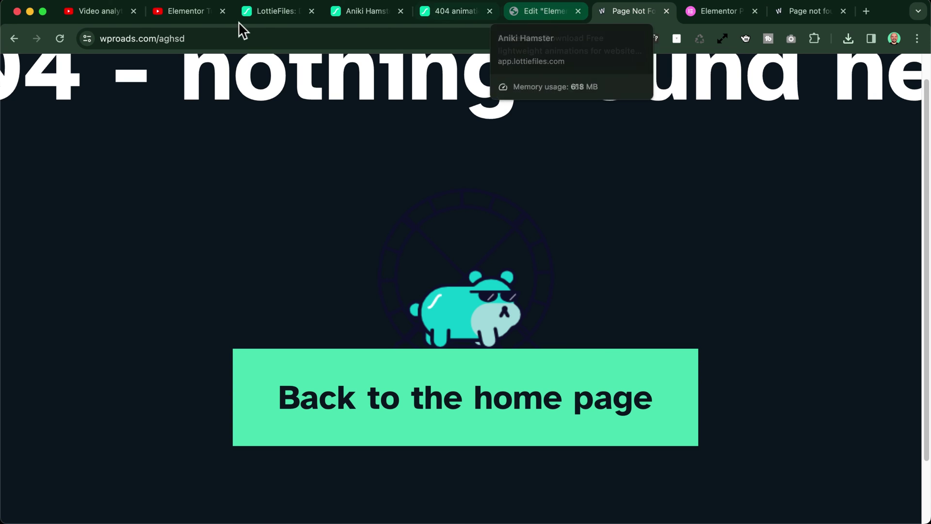
- Set the hamster animation's maximum width to 300 px
{"action": "left_click", "coordinate": [543, 11]}
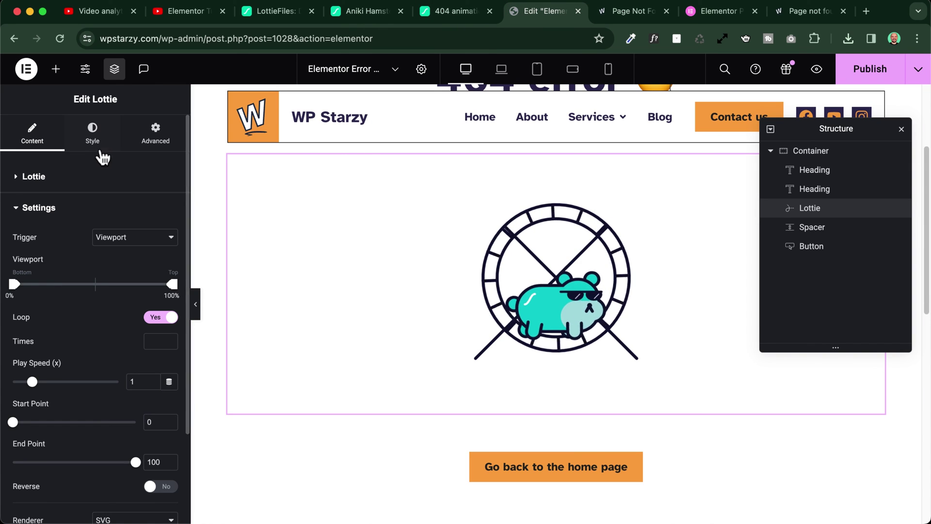
{"action": "left_click", "coordinate": [93, 134]}
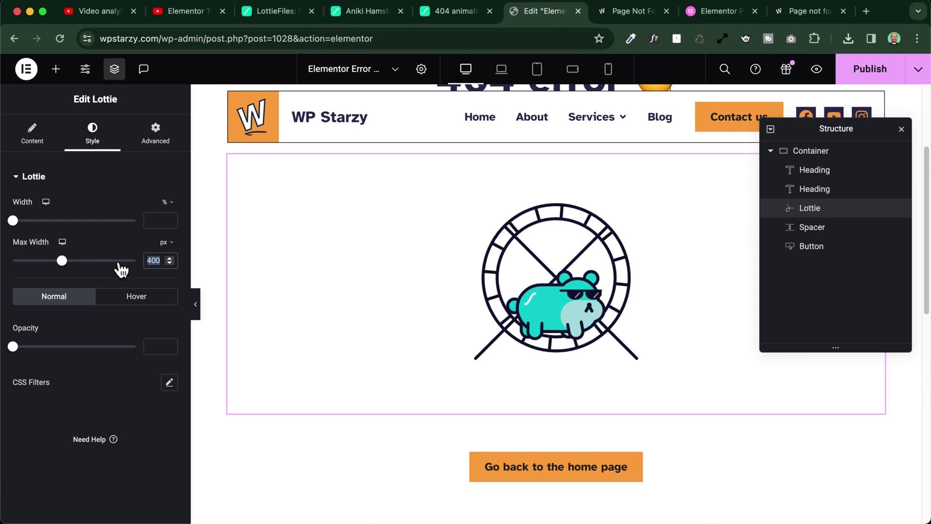
{"action": "type", "text": "300"}
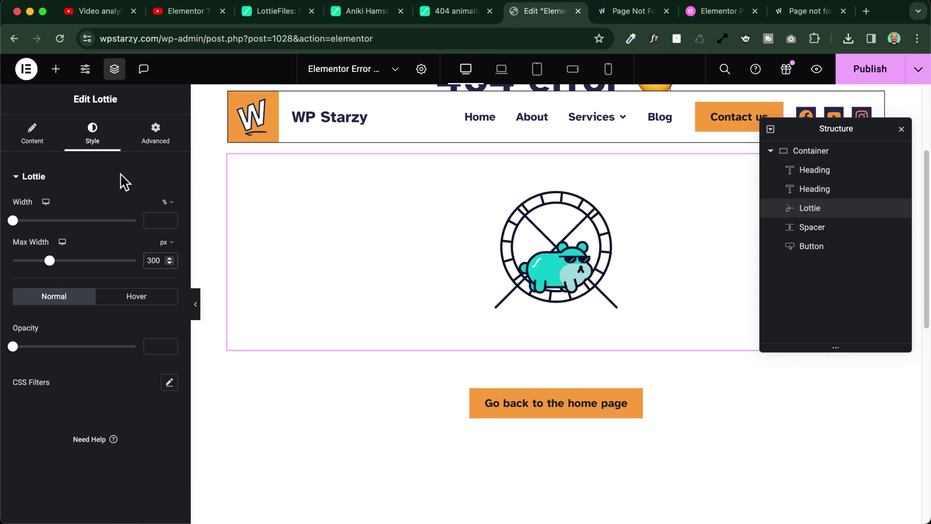
- Unlink the margins and set the hamster's bottom margin to −151 px
{"action": "left_click", "coordinate": [145, 139]}
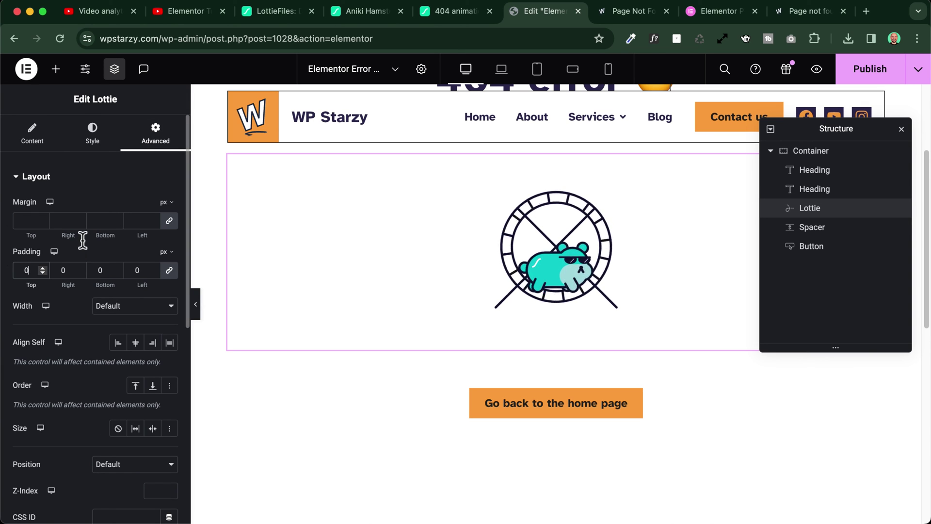
{"action": "left_click", "coordinate": [169, 223]}
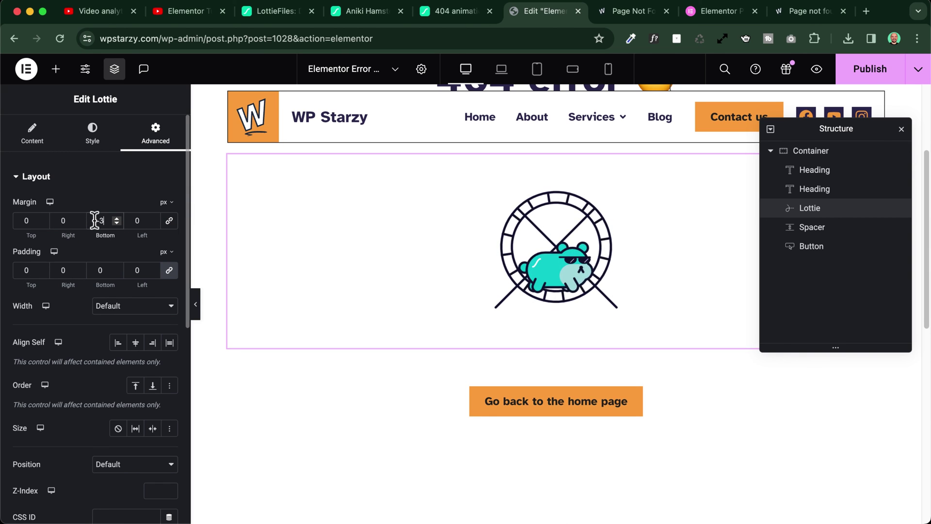
{"action": "key", "text": "Down"}
{"action": "key", "text": "Down"}
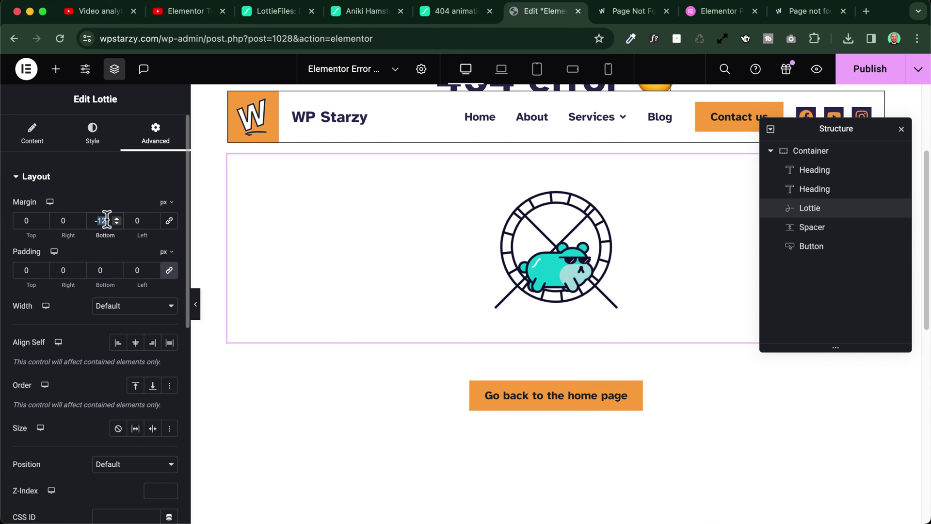
{"action": "type", "text": "-100"}
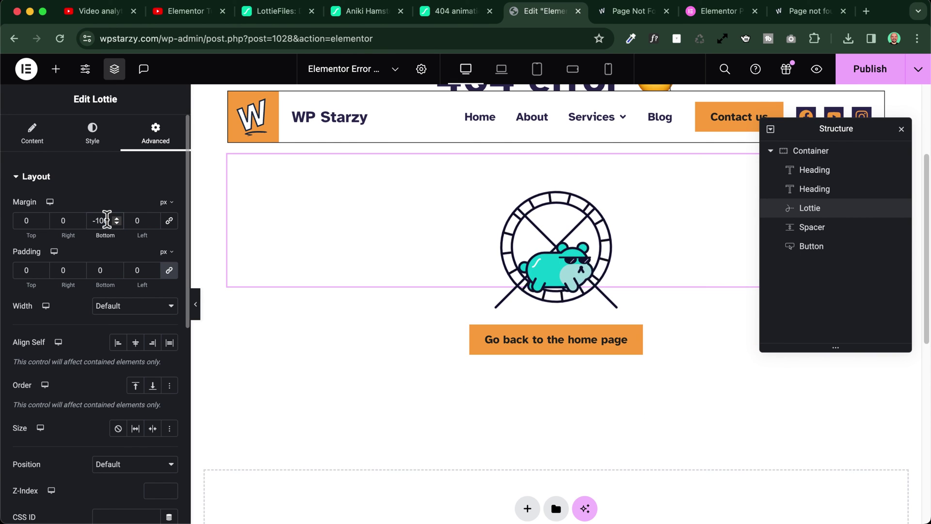
{"action": "key", "text": "Down"}
{"action": "key", "text": "Down"}
{"action": "key", "text": "Down"}
{"action": "key", "text": "Down"}
{"action": "key", "text": "Down"}
{"action": "key", "text": "Down"}
{"action": "key", "text": "Down"}
{"action": "key", "text": "Down"}
{"action": "key", "text": "Down"}
{"action": "key", "text": "Down"}
{"action": "key", "text": "Down"}
{"action": "key", "text": "Down"}
{"action": "key", "text": "Down"}
{"action": "key", "text": "Down"}
{"action": "key", "text": "Down"}
{"action": "key", "text": "Down"}
{"action": "key", "text": "Down"}
{"action": "key", "text": "Down"}
{"action": "key", "text": "Down"}
{"action": "key", "text": "Down"}
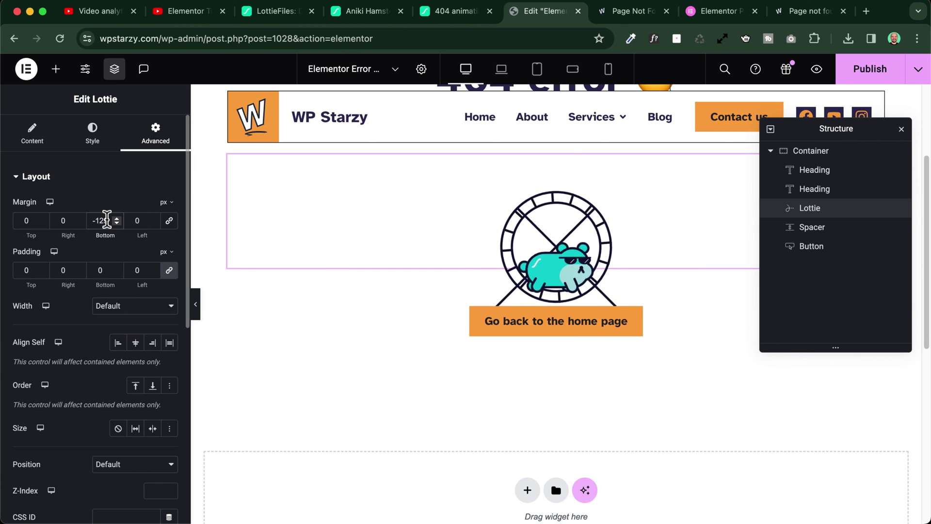
{"action": "key", "text": "Down"}
{"action": "key", "text": "Down"}
{"action": "key", "text": "Down"}
{"action": "key", "text": "Down"}
{"action": "key", "text": "Down"}
{"action": "key", "text": "Down"}
{"action": "key", "text": "Down"}
{"action": "key", "text": "Down"}
{"action": "key", "text": "Down"}
{"action": "key", "text": "Down"}
{"action": "key", "text": "Down"}
{"action": "key", "text": "Down"}
{"action": "key", "text": "Down"}
{"action": "key", "text": "Down"}
{"action": "key", "text": "Down"}
{"action": "key", "text": "Down"}
{"action": "key", "text": "Down"}
{"action": "key", "text": "Down"}
{"action": "key", "text": "Down"}
{"action": "key", "text": "Down"}
{"action": "key", "text": "Down"}
{"action": "key", "text": "Down"}
{"action": "key", "text": "Up"}
{"action": "key", "text": "Up"}
{"action": "key", "text": "Up"}
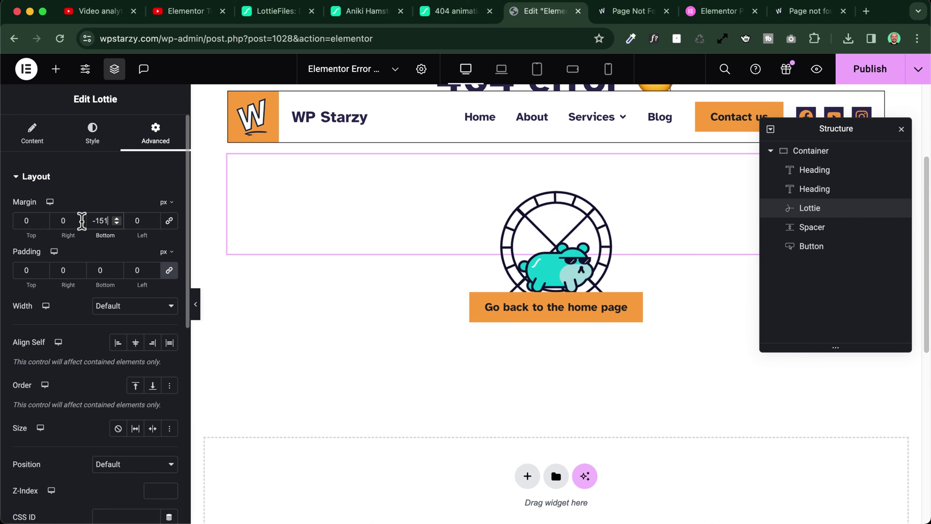
- Give the hamster a −40 px top margin and publish the 404 template
{"action": "left_click", "coordinate": [863, 72]}
{"action": "scroll", "coordinate": [322, 219], "scroll_direction": "up", "scroll_amount": 3}
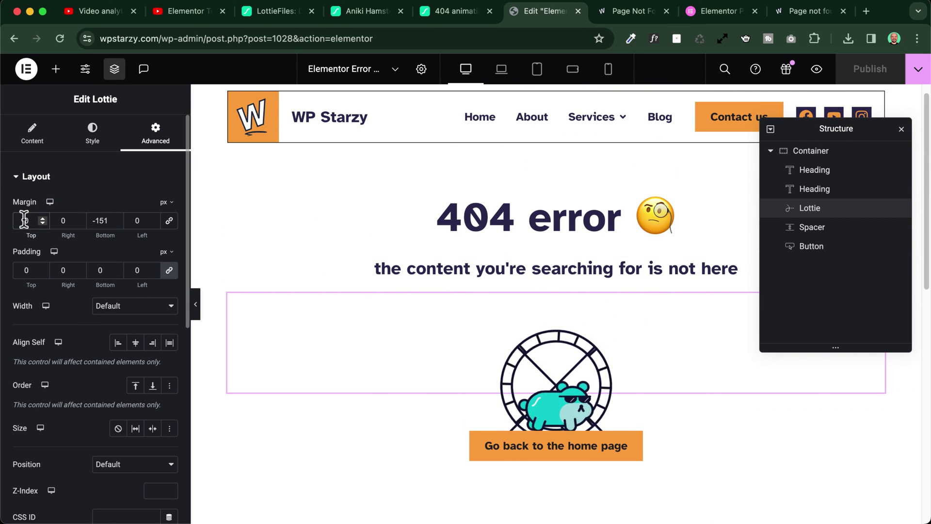
{"action": "type", "text": "-10"}
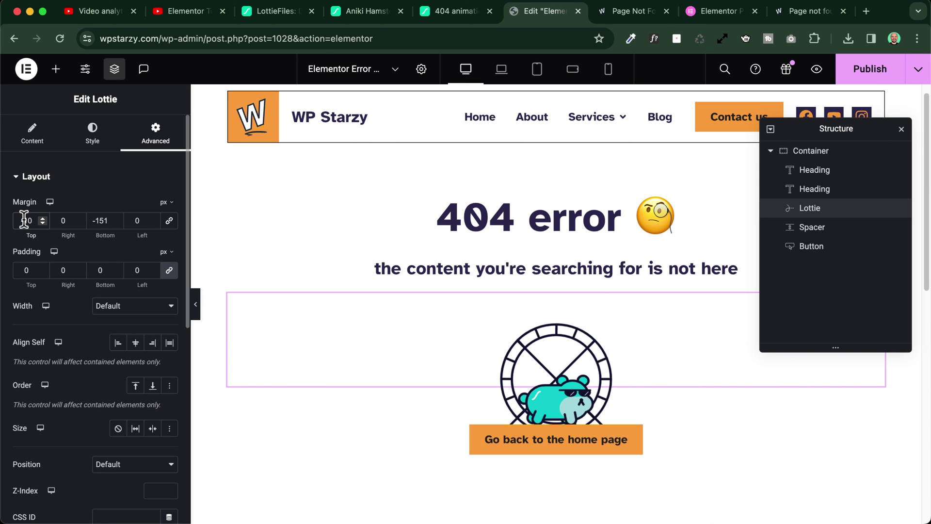
{"action": "type", "text": "0"}
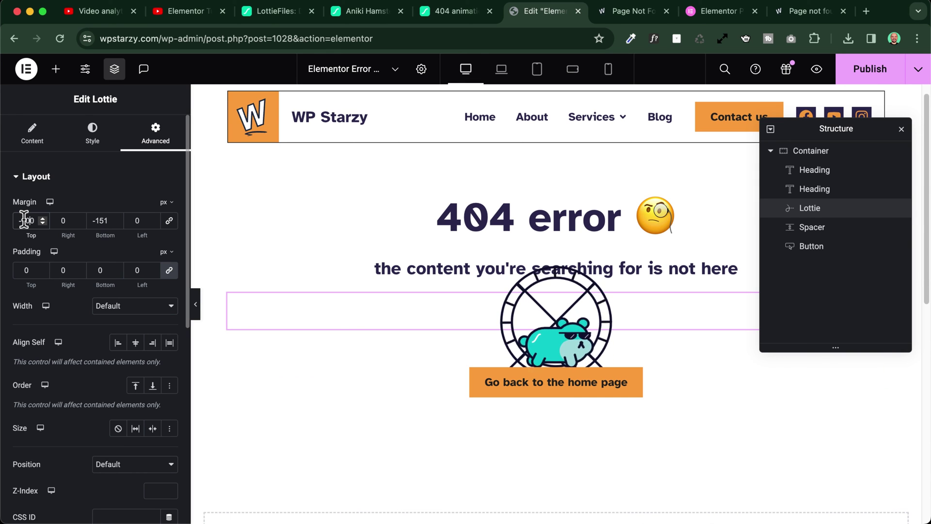
{"action": "key", "text": "BackSpace"}
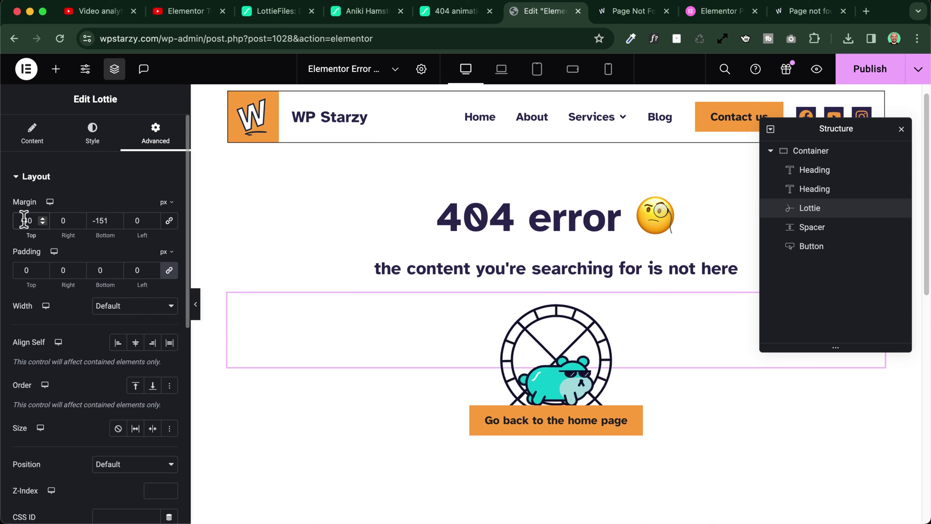
{"action": "left_click", "coordinate": [868, 68]}
- Load the nonexistent address 'fghfgh' to check the hamster on the live 404 page
{"action": "left_click_drag", "start_coordinate": [162, 38], "coordinate": [435, 38]}
{"action": "type", "text": "fghfgh"}
{"action": "key", "text": "Return"}
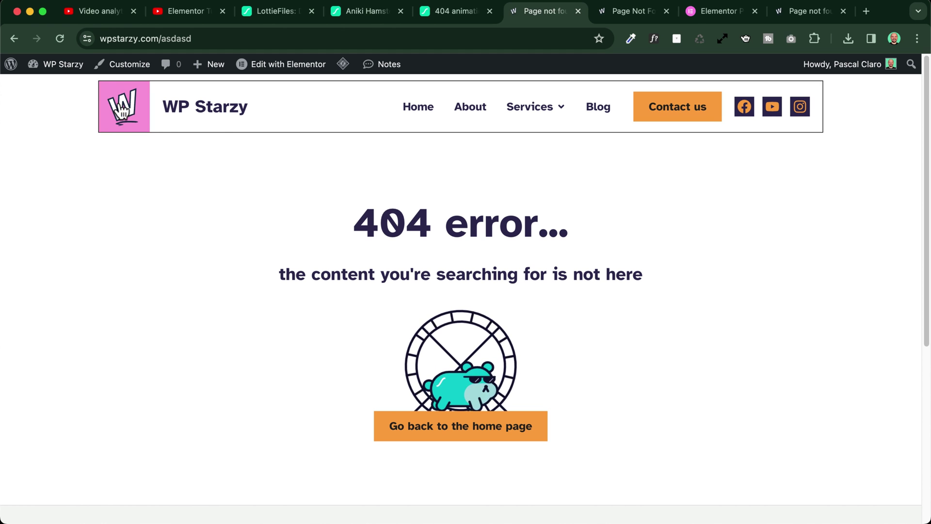
- Open the Error 404 template's page settings and retitle it '404 Page V2'
{"action": "scroll", "coordinate": [291, 213], "scroll_direction": "down", "scroll_amount": 5}
{"action": "scroll", "coordinate": [233, 214], "scroll_direction": "up", "scroll_amount": 5}
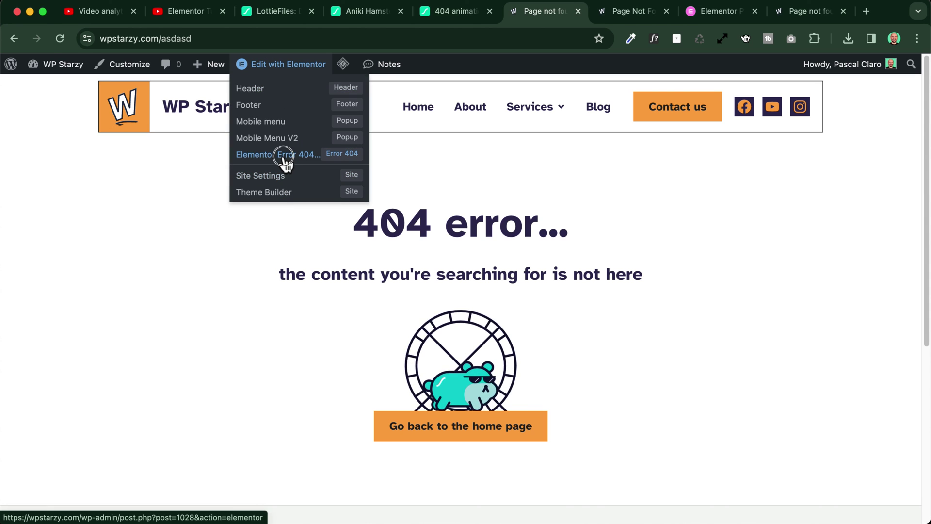
{"action": "left_click", "coordinate": [284, 155]}
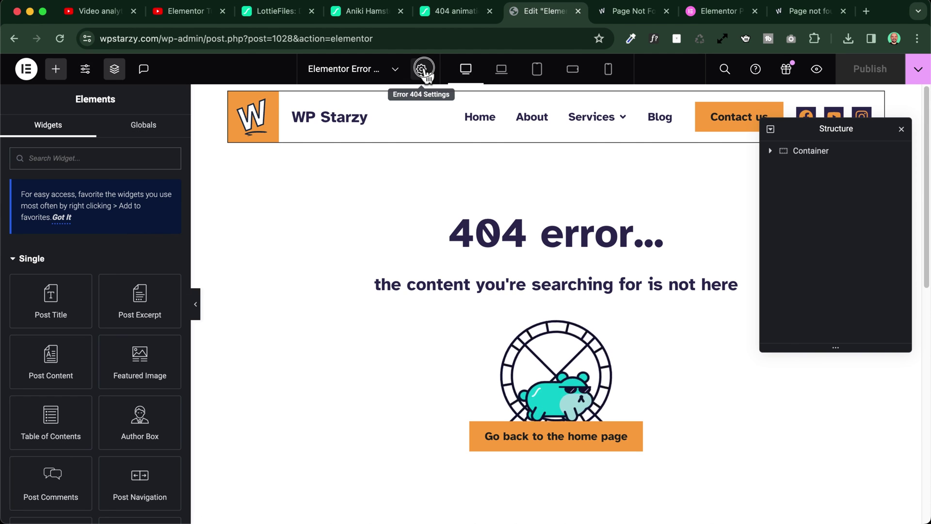
{"action": "left_click", "coordinate": [422, 69]}
{"action": "left_click", "coordinate": [100, 212]}
{"action": "key", "text": "ctrl+a"}
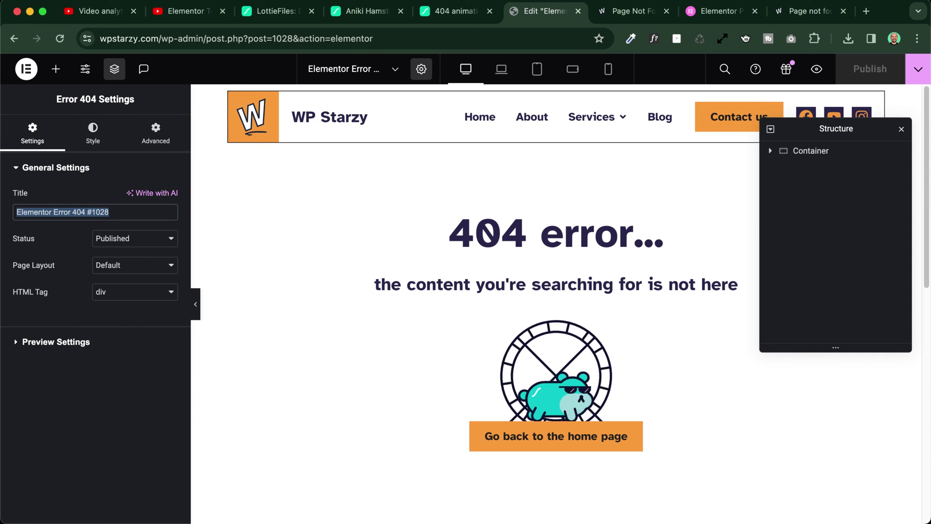
{"action": "type", "text": "404 Page V2"}
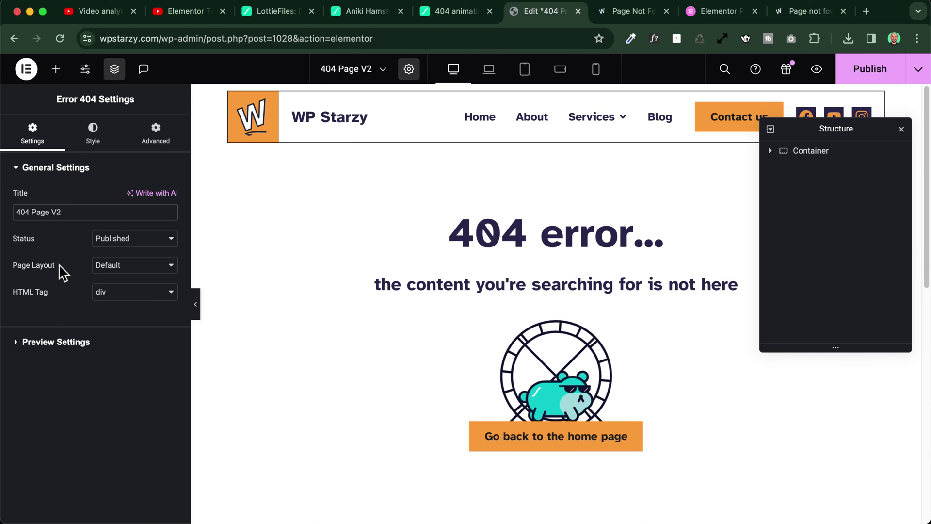
- Set the page layout to Elementor Canvas, without header or footer
{"action": "left_click", "coordinate": [128, 265]}
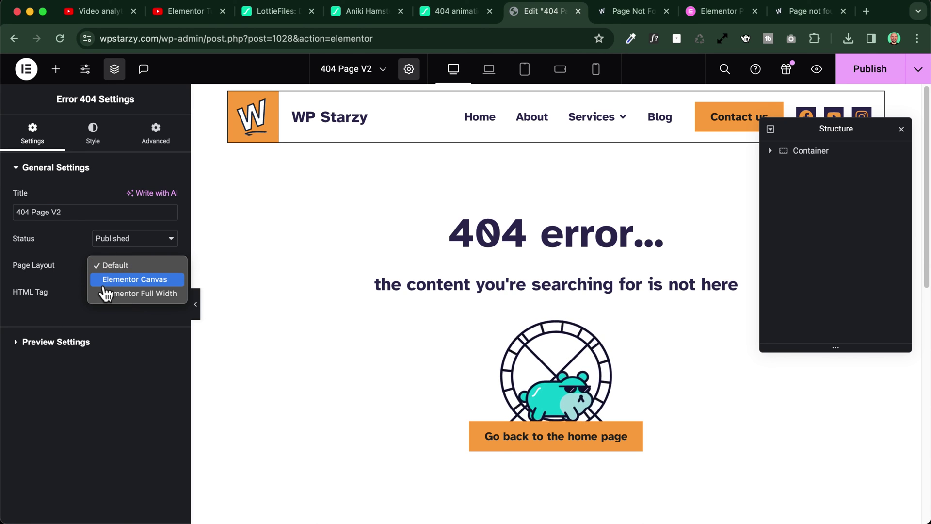
{"action": "left_click", "coordinate": [138, 279]}
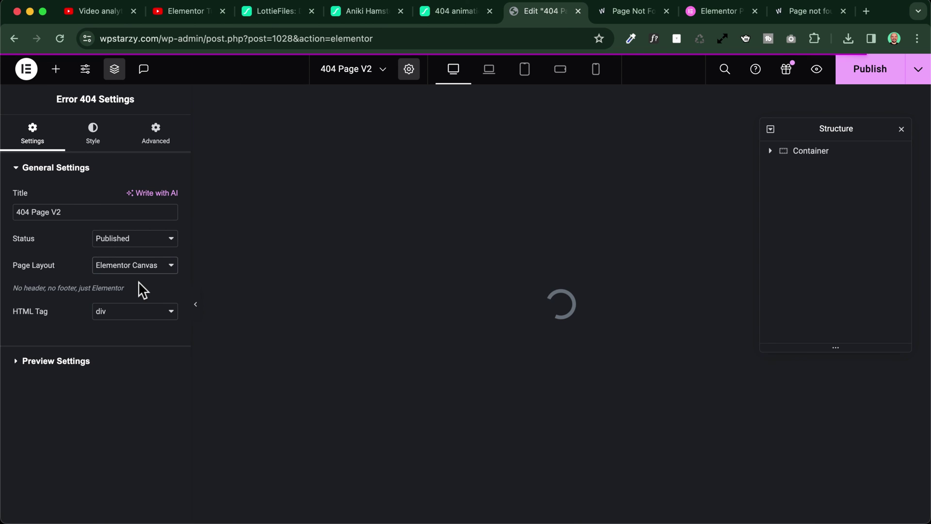
{"action": "scroll", "coordinate": [550, 271], "scroll_direction": "down", "scroll_amount": 3}
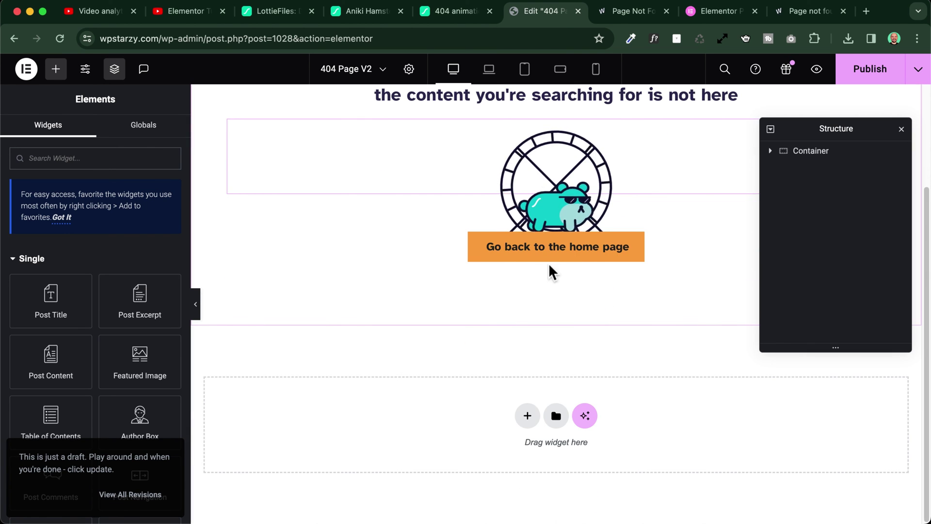
{"action": "scroll", "coordinate": [381, 222], "scroll_direction": "up", "scroll_amount": 3}
- Publish the Canvas 404 template and load the made-up path 'dfgdfg' to see it live
{"action": "left_click", "coordinate": [879, 79]}
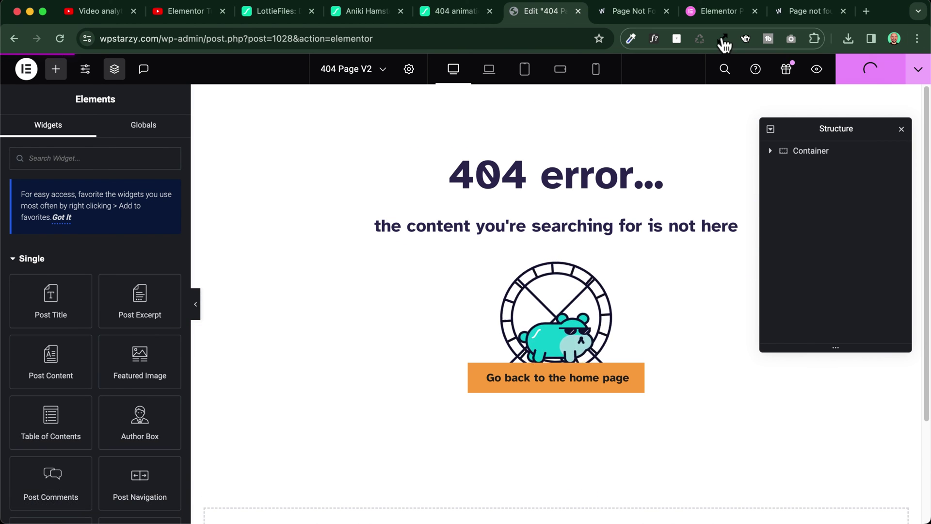
{"action": "left_click_drag", "start_coordinate": [165, 41], "coordinate": [510, 38]}
{"action": "type", "text": "dfgdfg"}
{"action": "key", "text": "Return"}
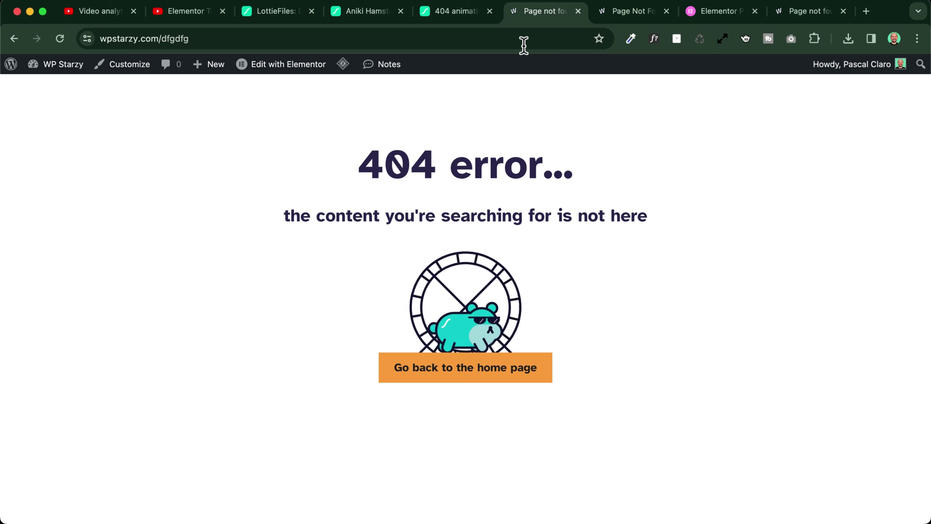